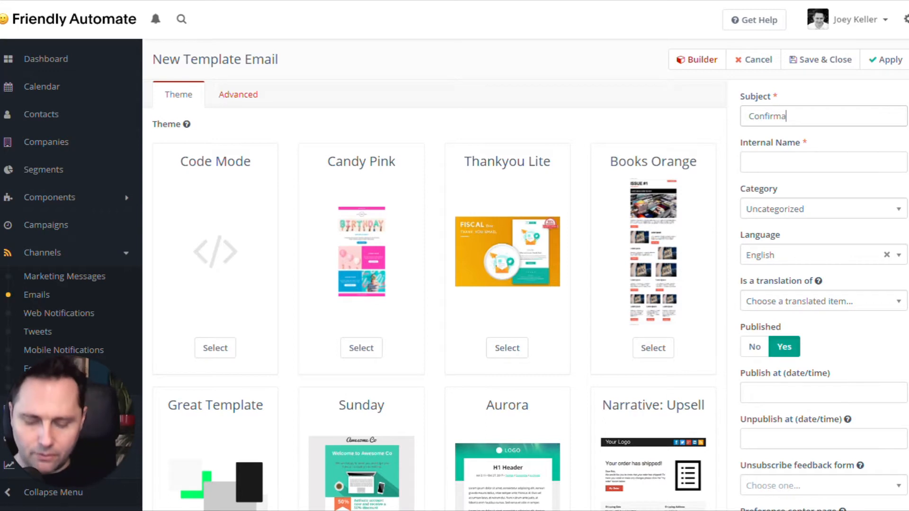
- Set the email's subject to "Please confirm your subscription" and its internal name to "Conf Email ENG"
key(ctrl+a)
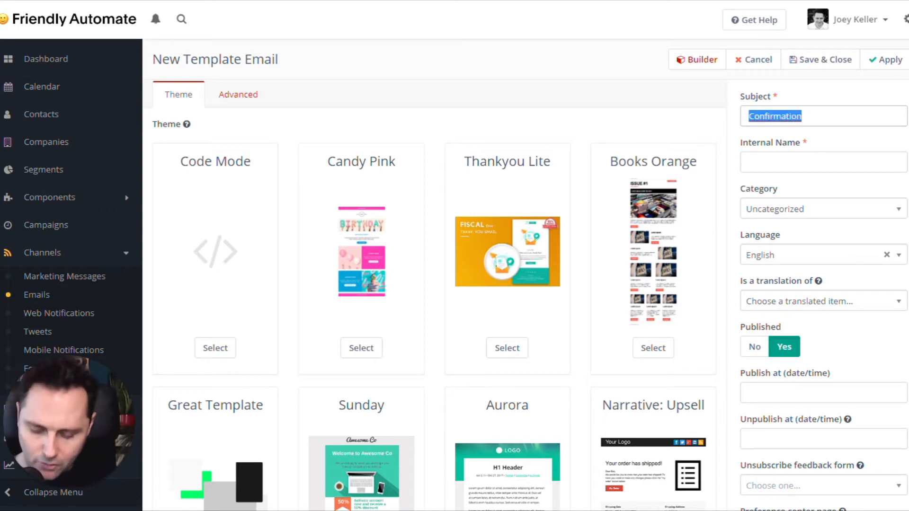
text(Please confi)
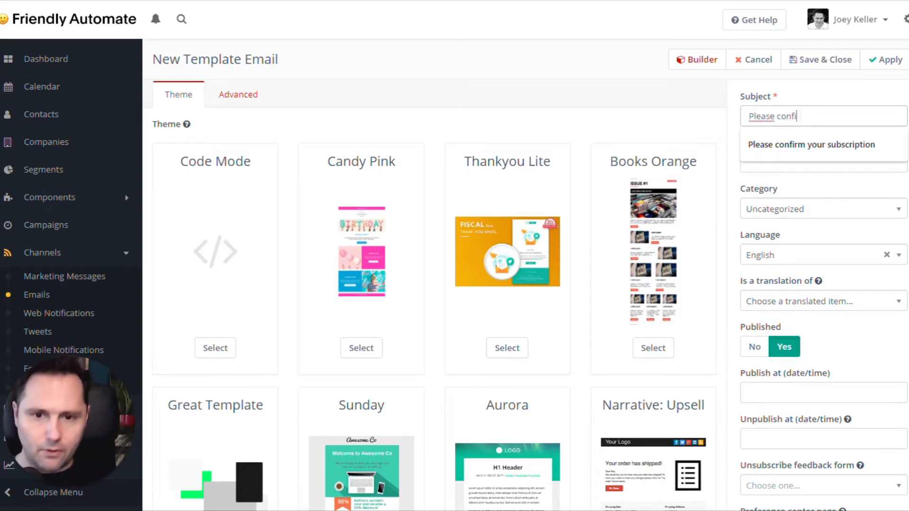
key(Down)
key(Tab)
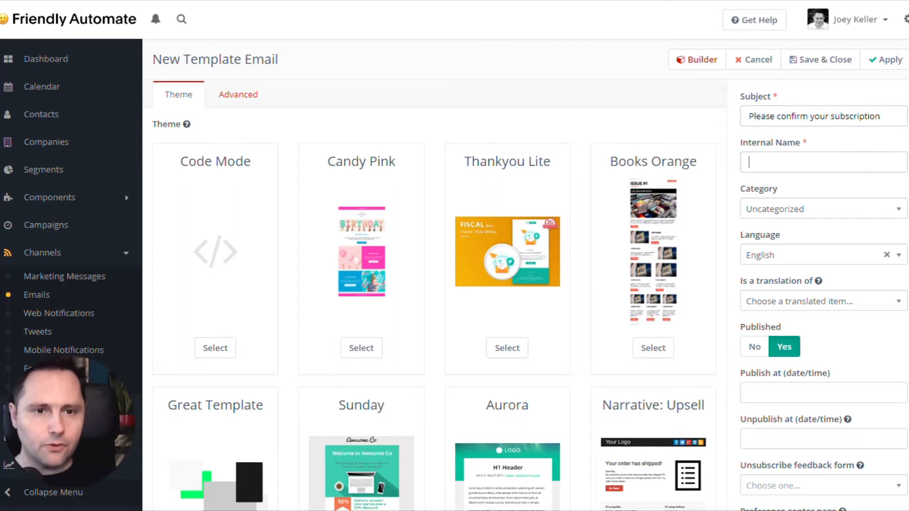
text(Conf Email ENG)
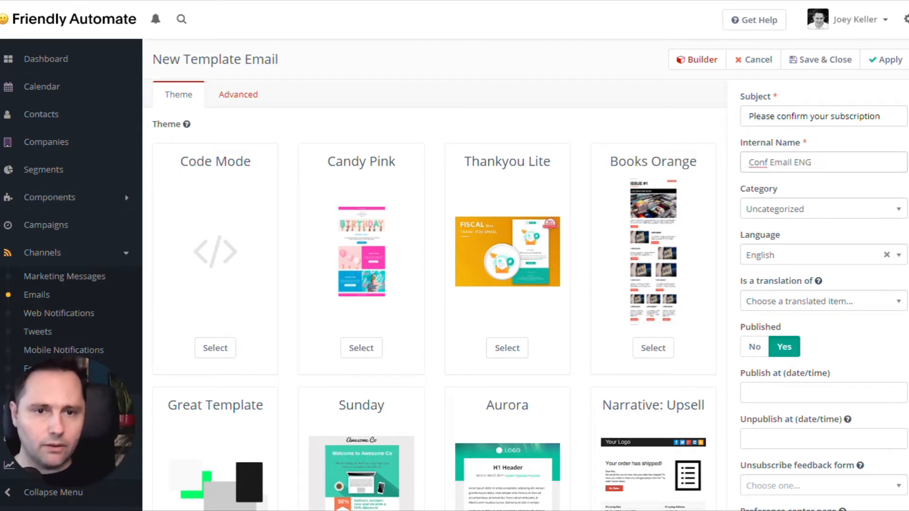
click(824, 213)
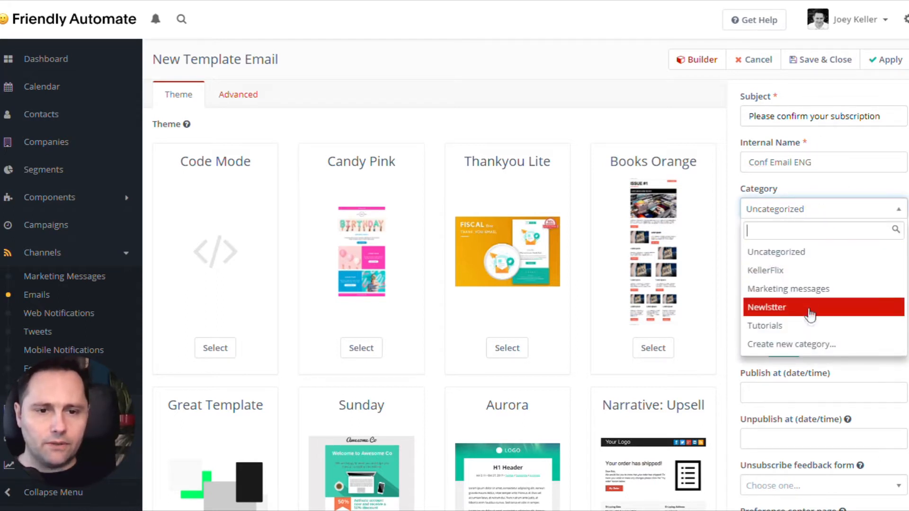
click(809, 211)
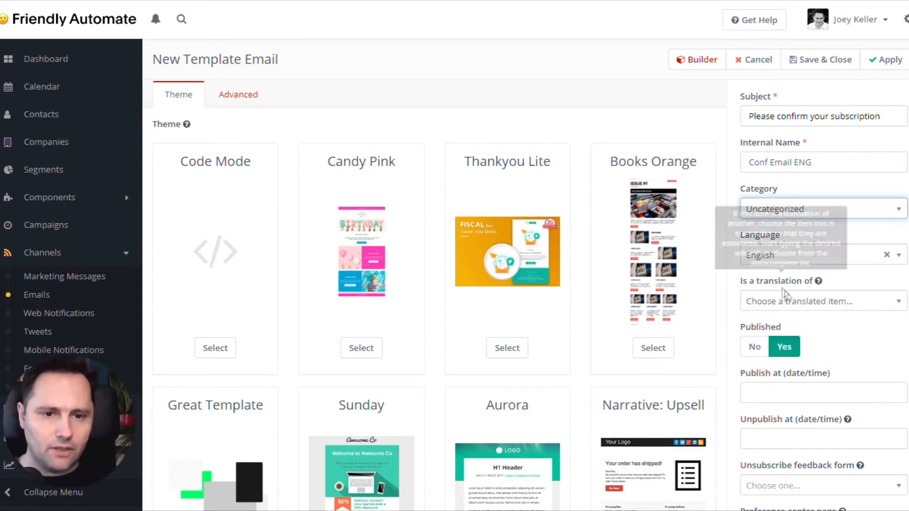
scroll(778, 351, down, 3)
scroll(782, 378, up, 3)
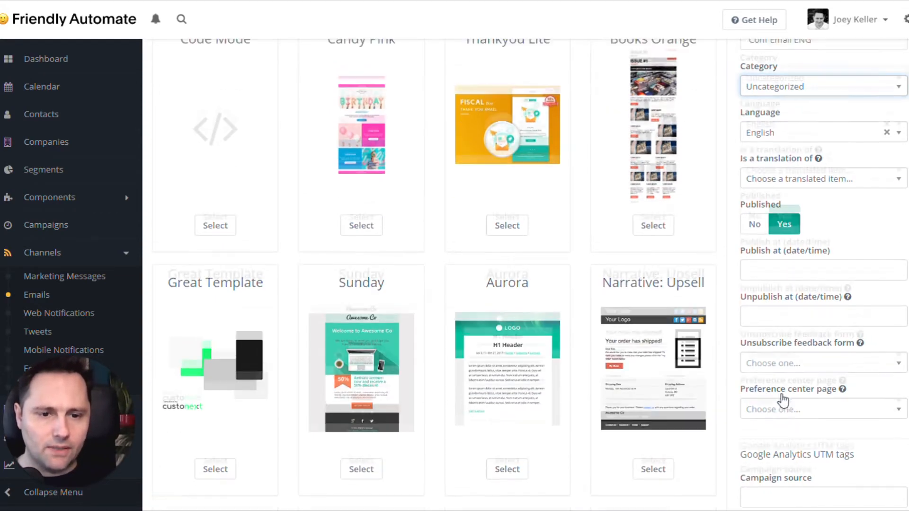
scroll(780, 361, down, 9)
scroll(783, 275, up, 9)
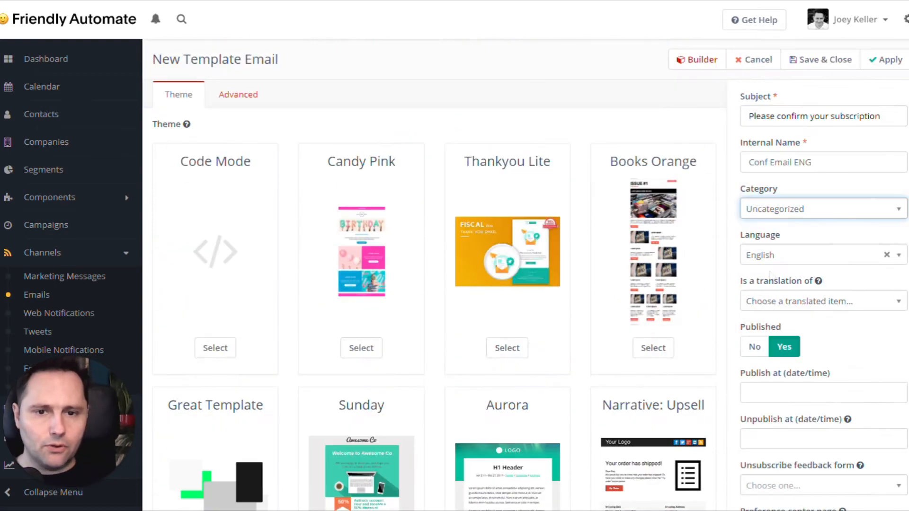
- Choose the Friendly Email Confirm theme for the email and open it in the builder
scroll(754, 298, down, 15)
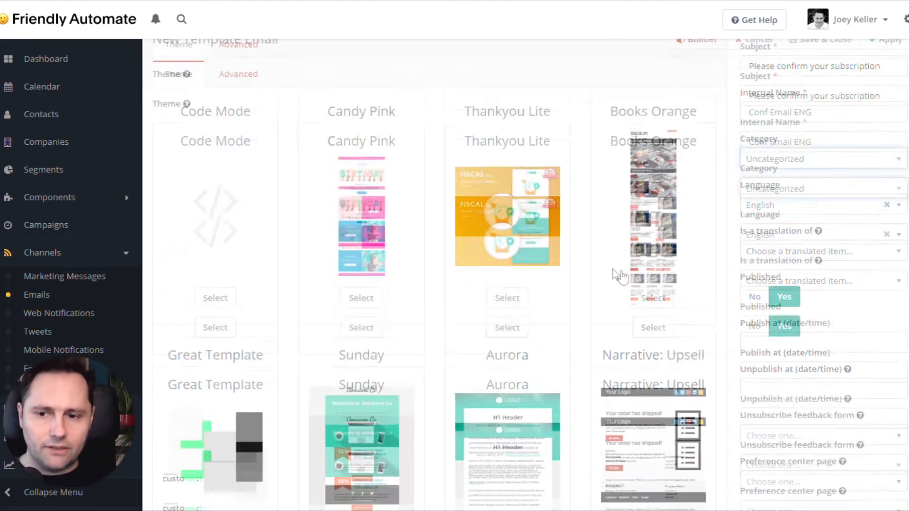
scroll(510, 249, down, 10)
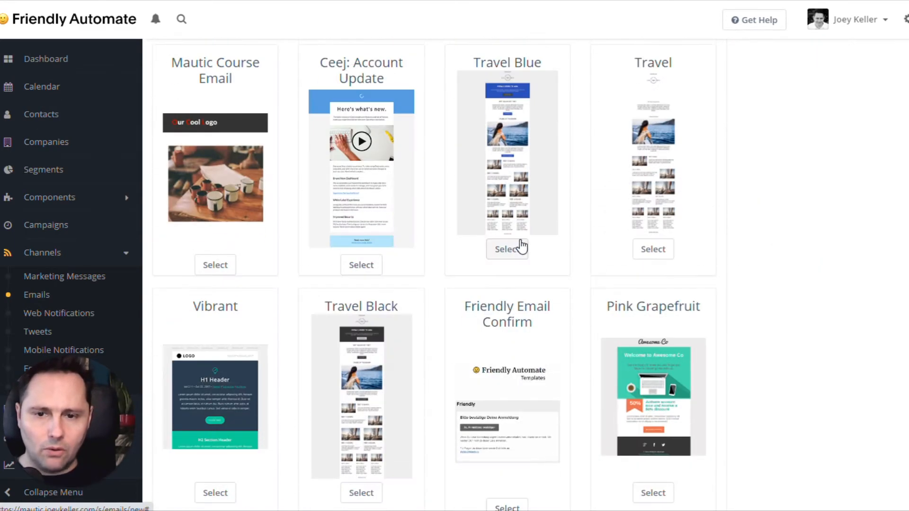
click(504, 378)
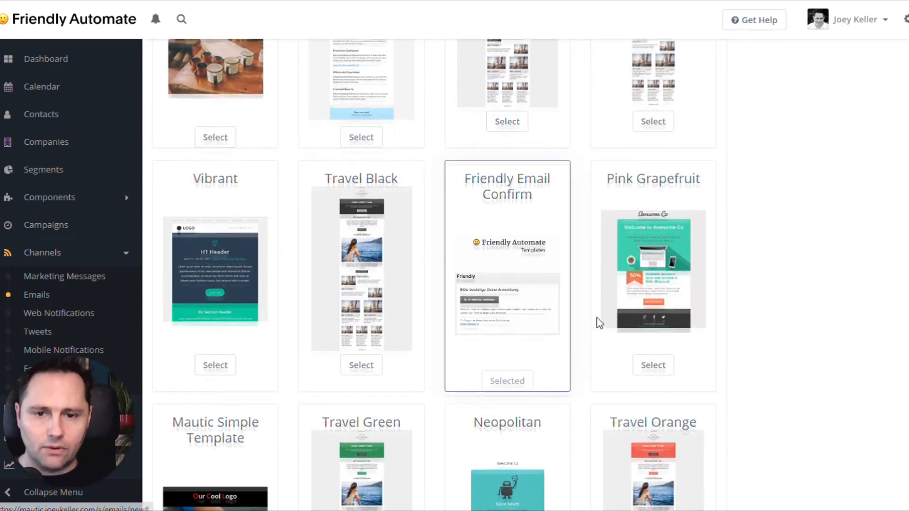
scroll(597, 322, up, 20)
click(719, 65)
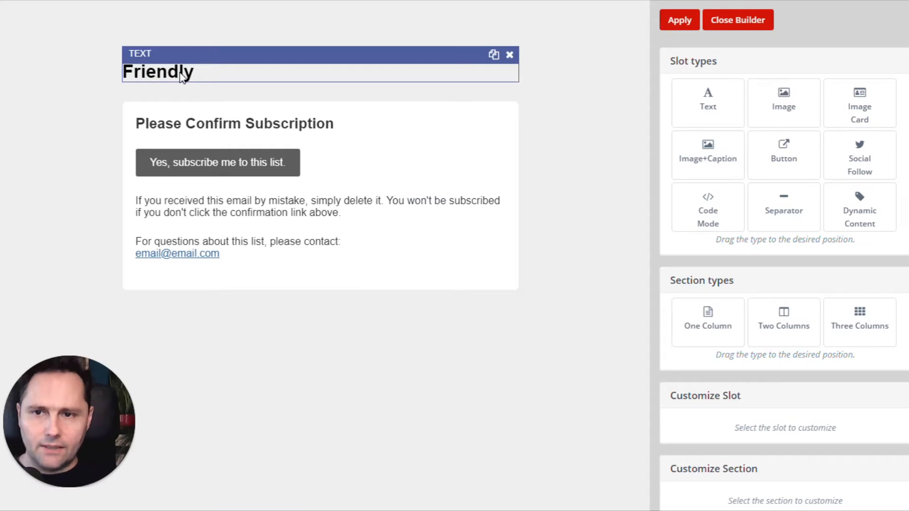
- Replace the email's "Friendly" heading text with "Freaking Good Company"
click(189, 77)
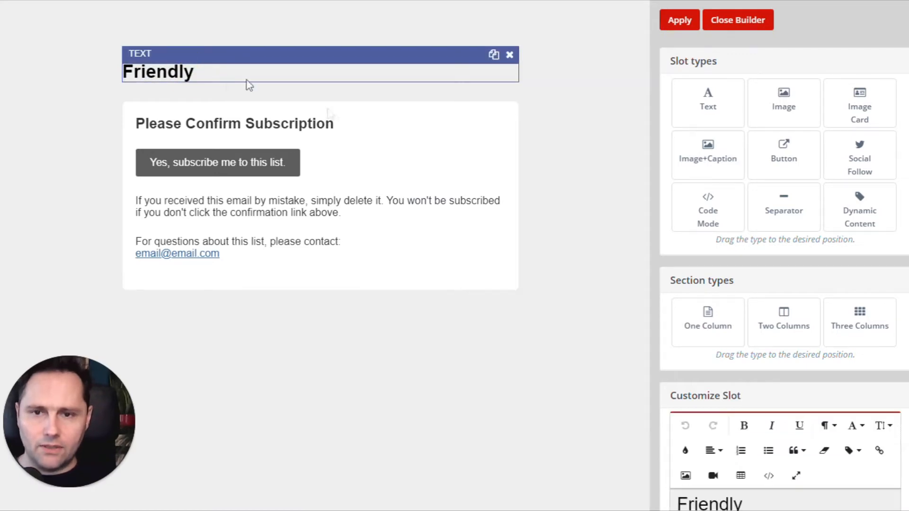
scroll(868, 341, down, 3)
click(688, 372)
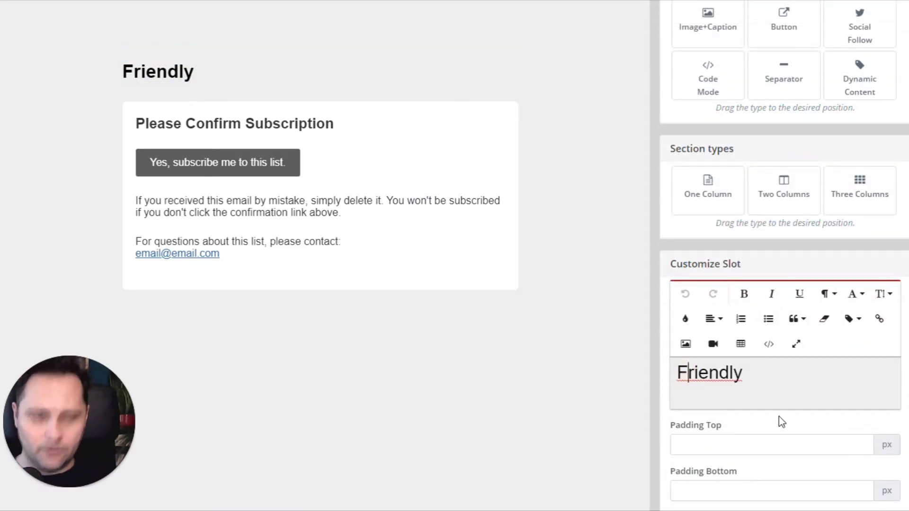
text(reaki)
text(ng Good COmpan)
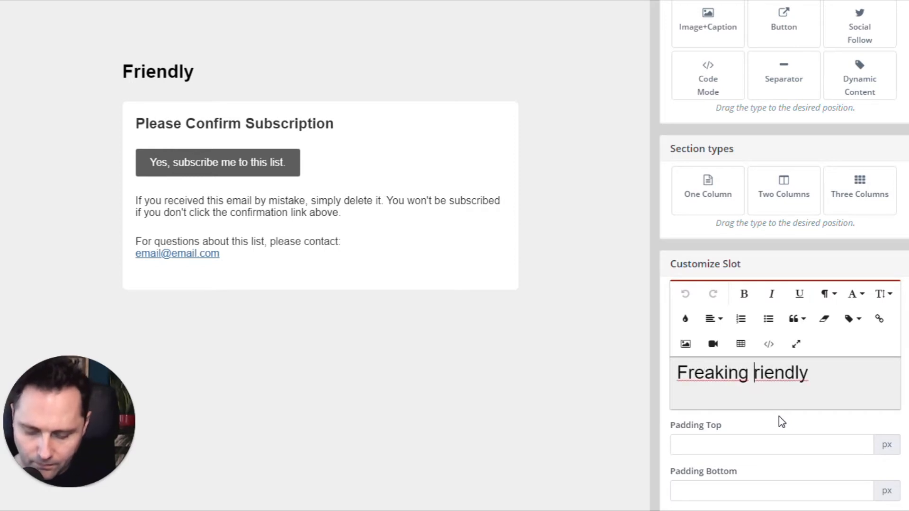
text(yx)
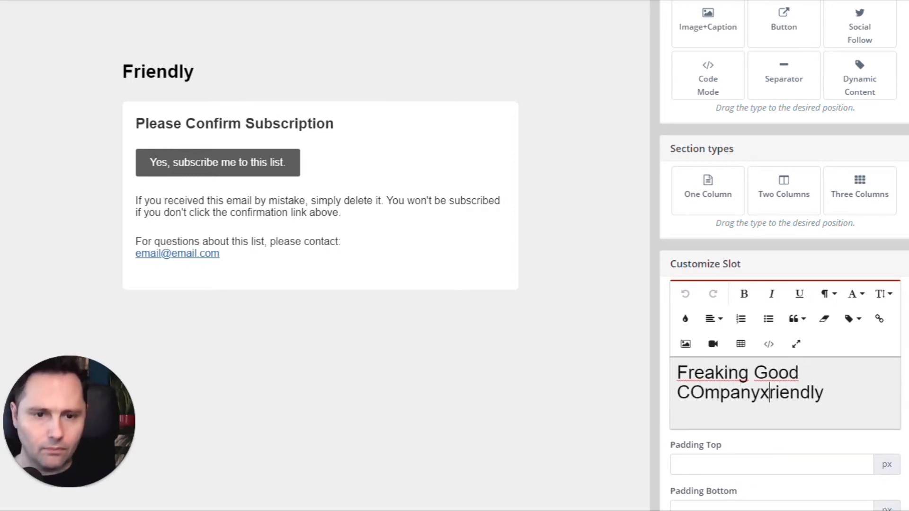
key(shift+End)
key(Delete)
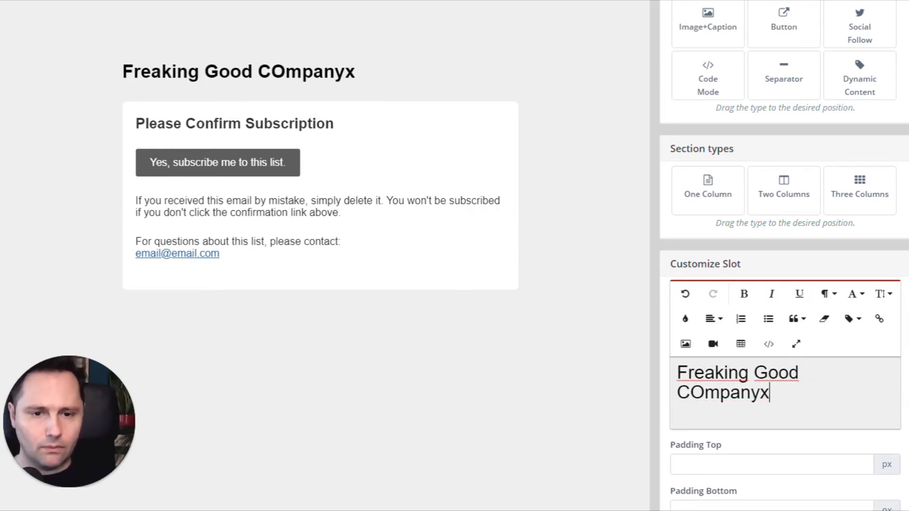
key(BackSpace)
key(Left)
key(Left)
key(Left)
key(Left)
key(Left)
key(Left)
key(BackSpace)
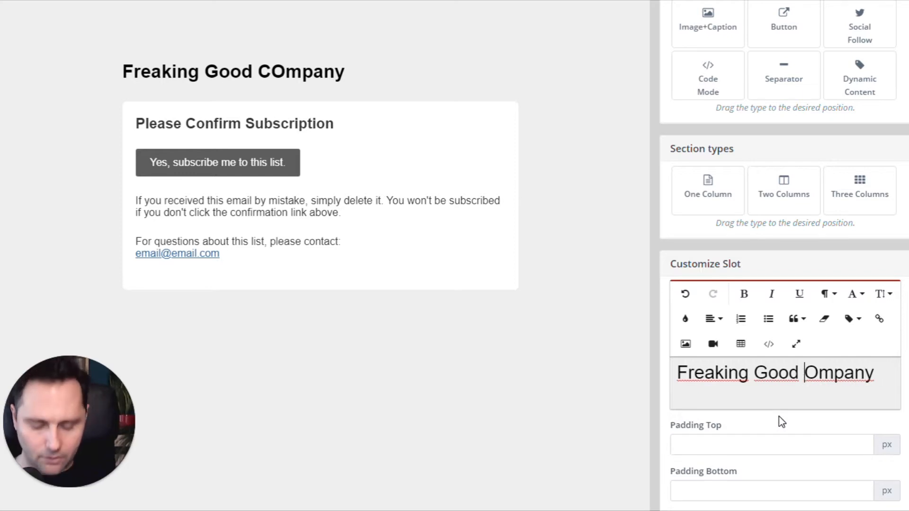
key(Delete)
text(Co)
- Inspect the link address behind the "Yes, subscribe me to this list." button in the confirmation text block
click(226, 166)
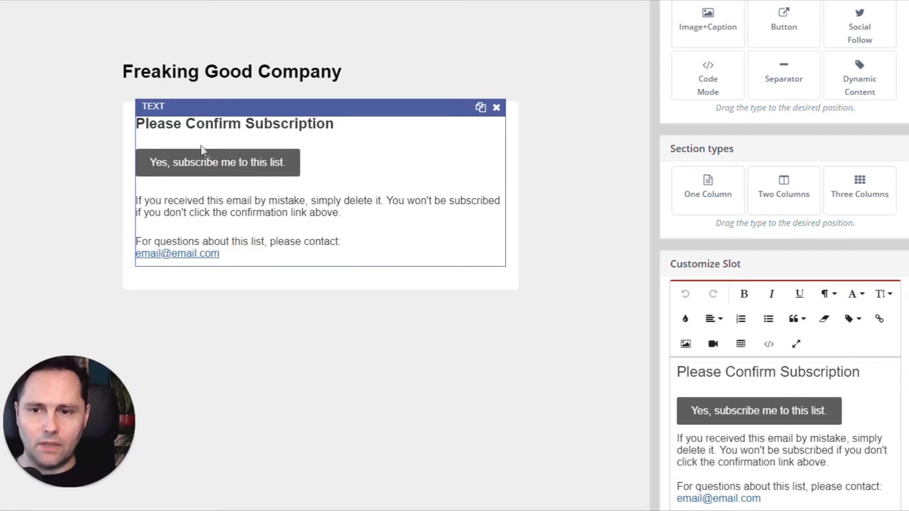
click(790, 412)
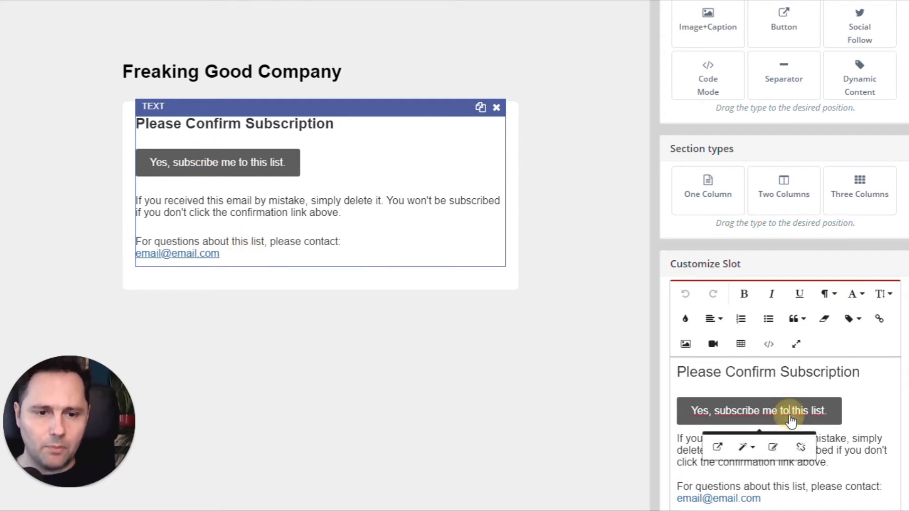
click(771, 448)
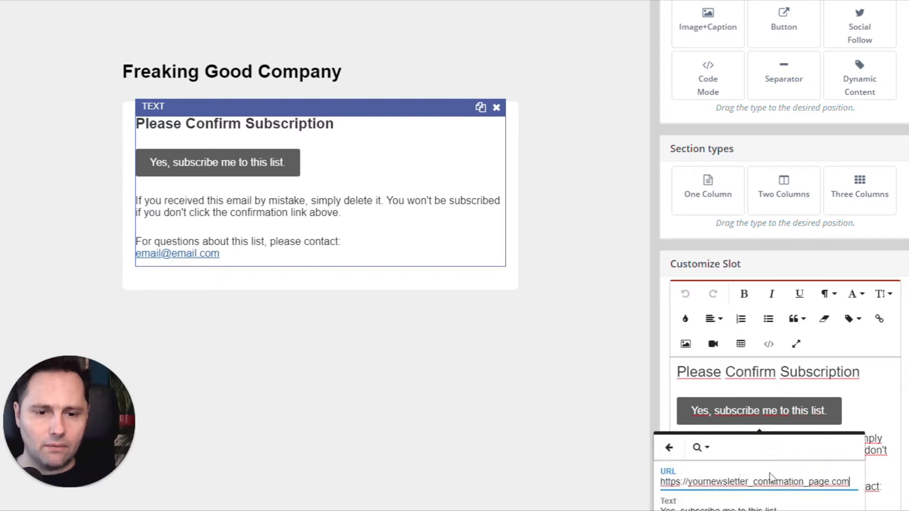
key(Return)
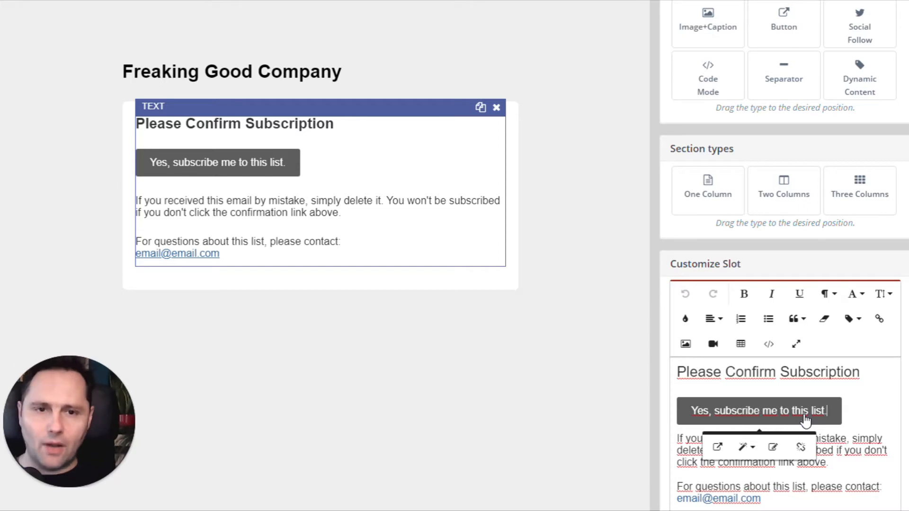
- Apply the design changes, close the builder and save the confirmation email while keeping it open
scroll(805, 418, up, 3)
click(677, 23)
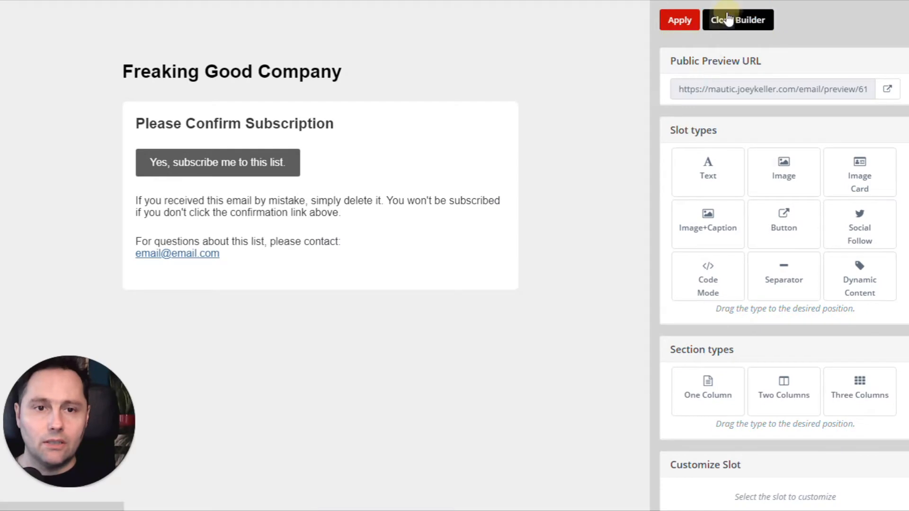
click(727, 20)
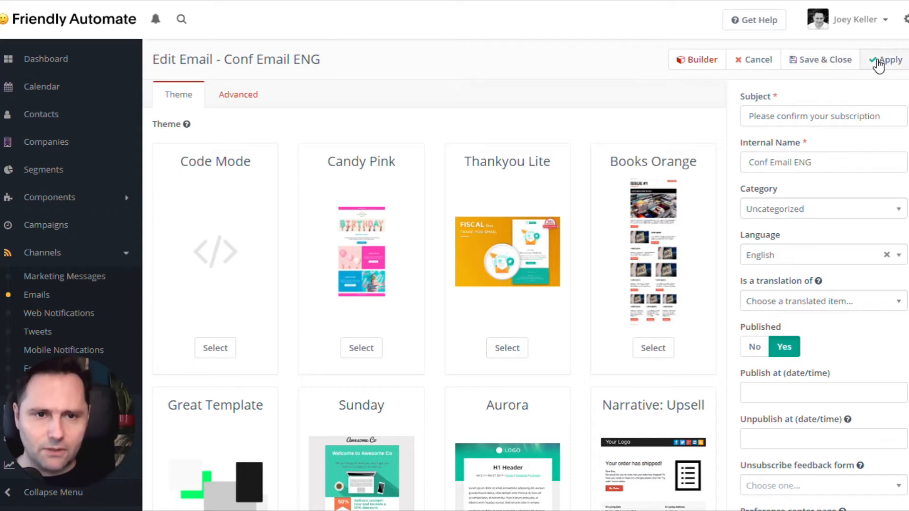
click(878, 64)
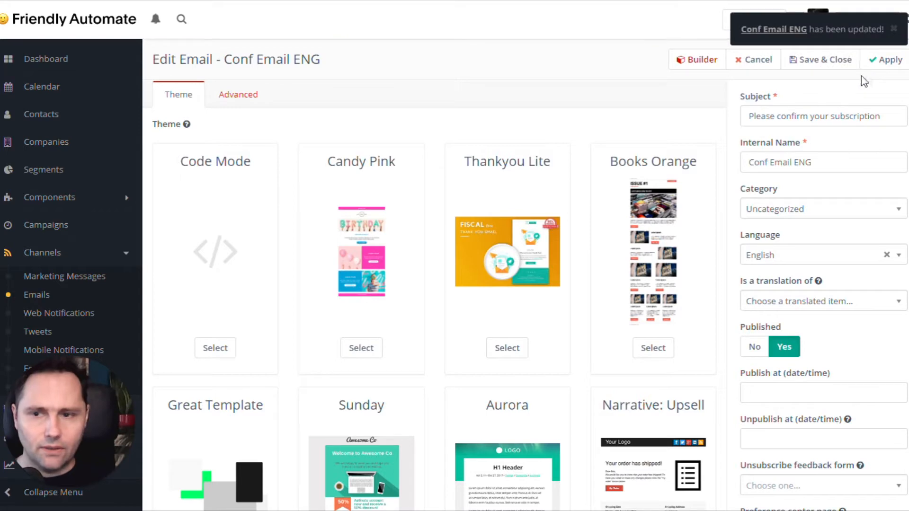
- Start a new landing page from the landing pages list
click(51, 198)
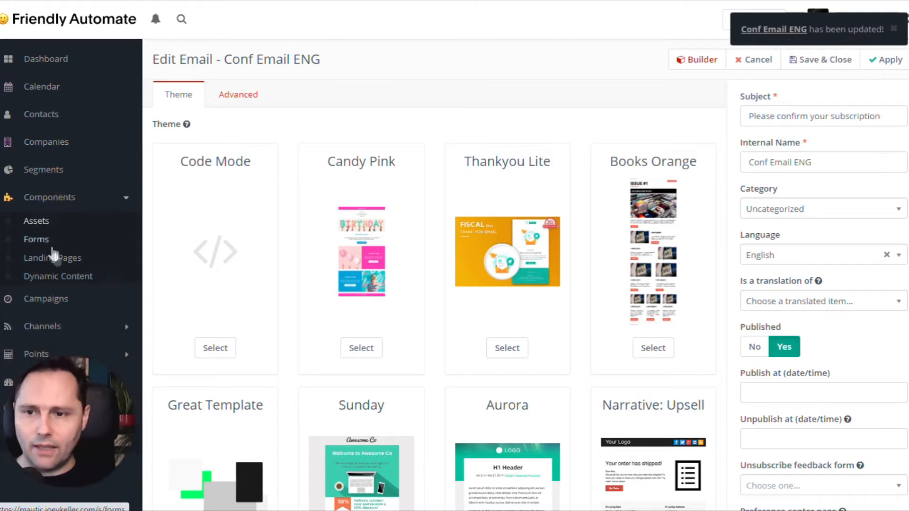
click(62, 265)
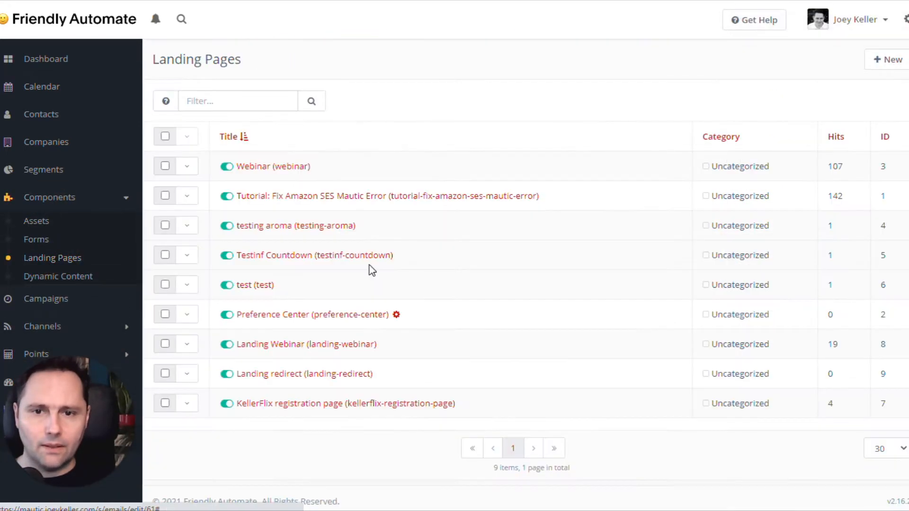
click(888, 61)
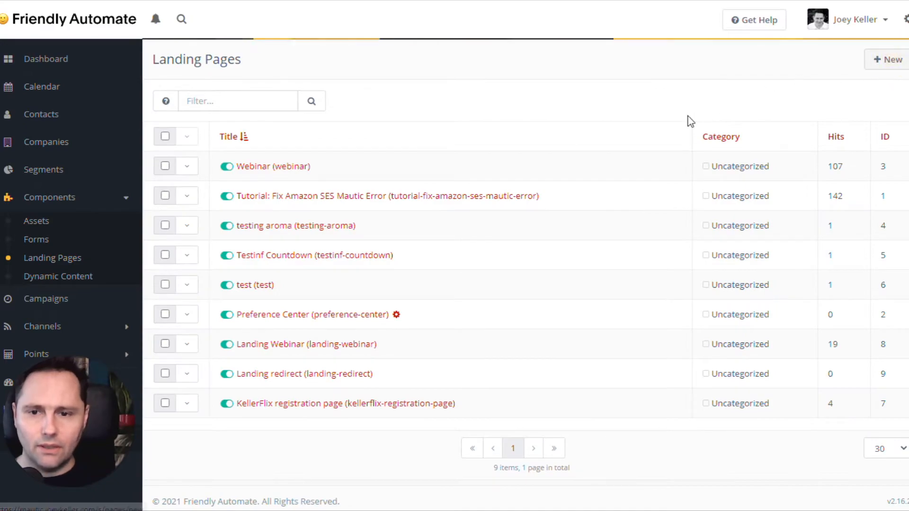
scroll(366, 315, down, 5)
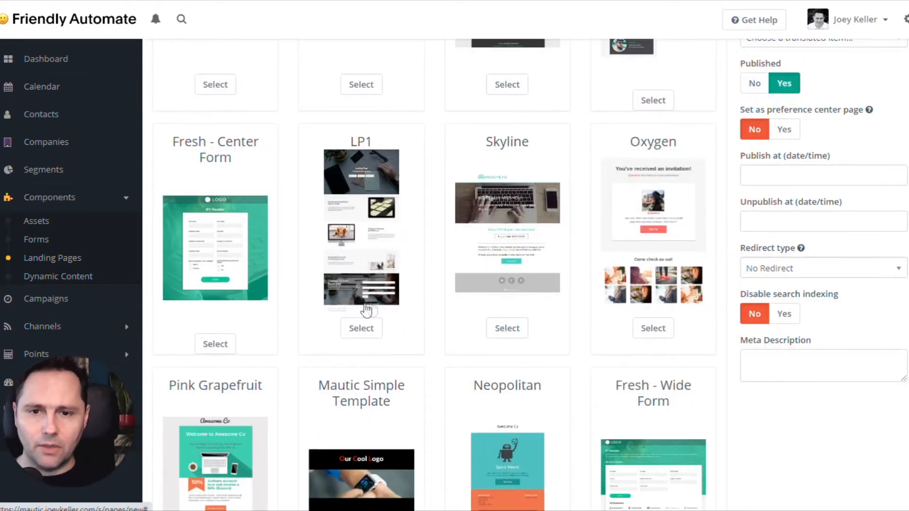
scroll(508, 300, down, 3)
scroll(509, 300, up, 5)
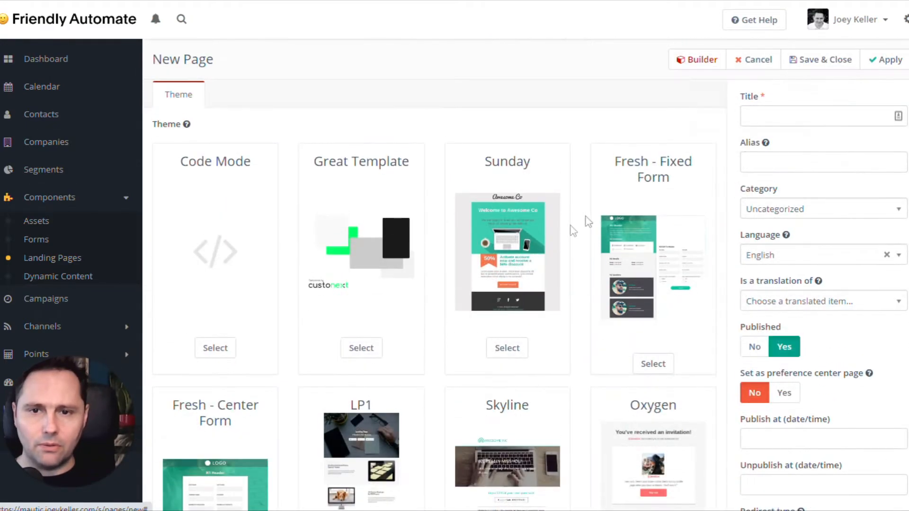
- Title the landing page "Confirmation Page" and set its alias to "confirmation-en"
click(781, 116)
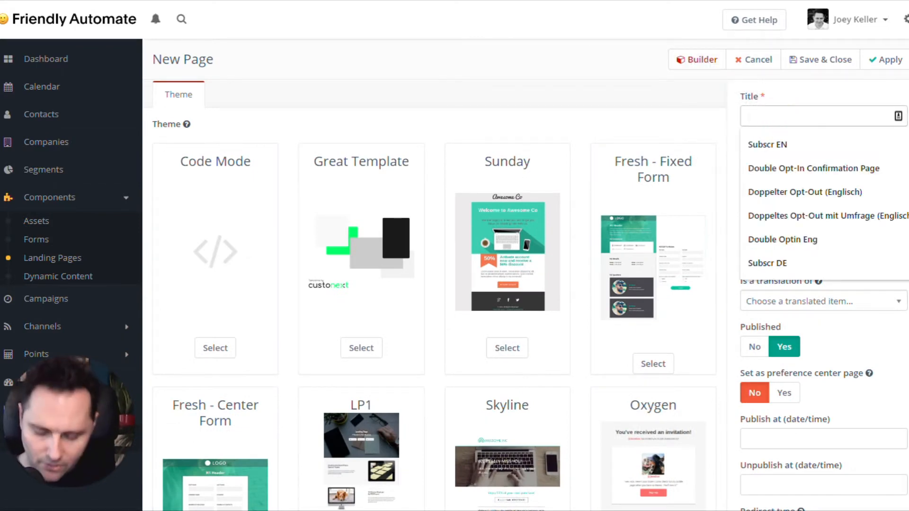
text(Confirmation)
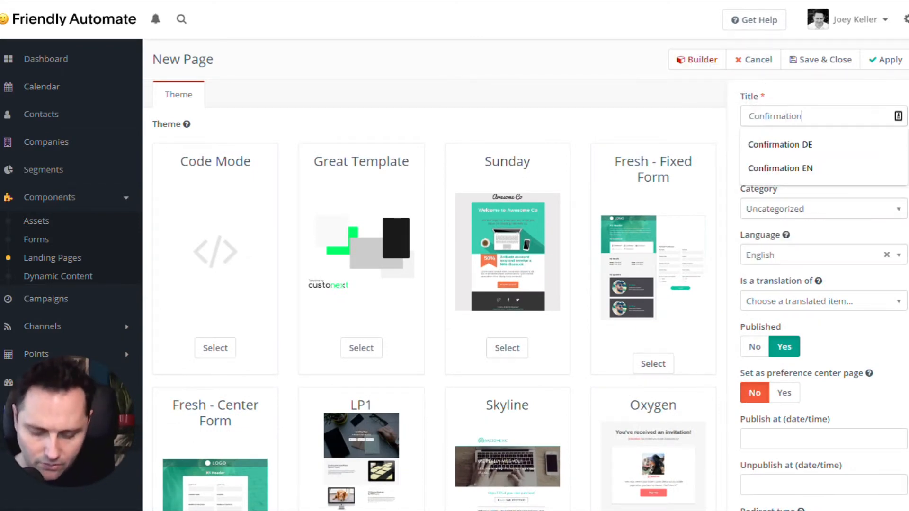
text(-en)
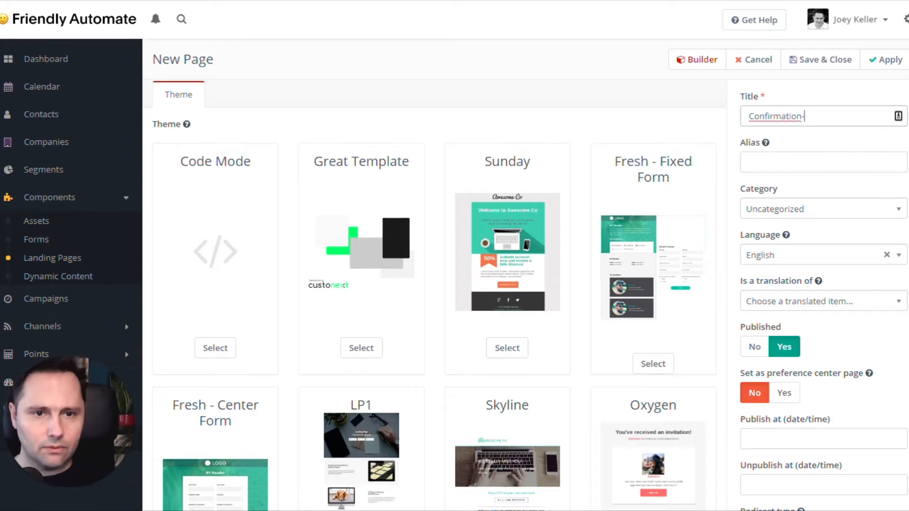
key(BackSpace)
text(Page)
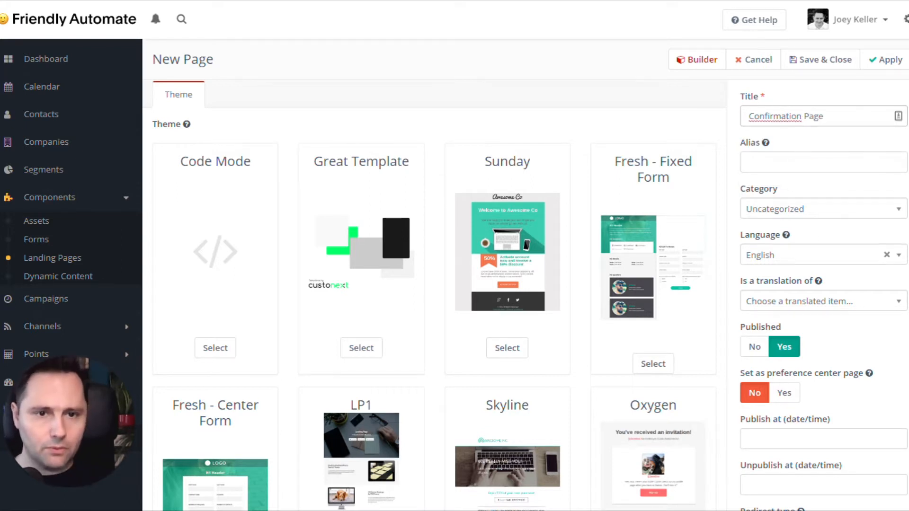
click(805, 166)
text(confirmation-en)
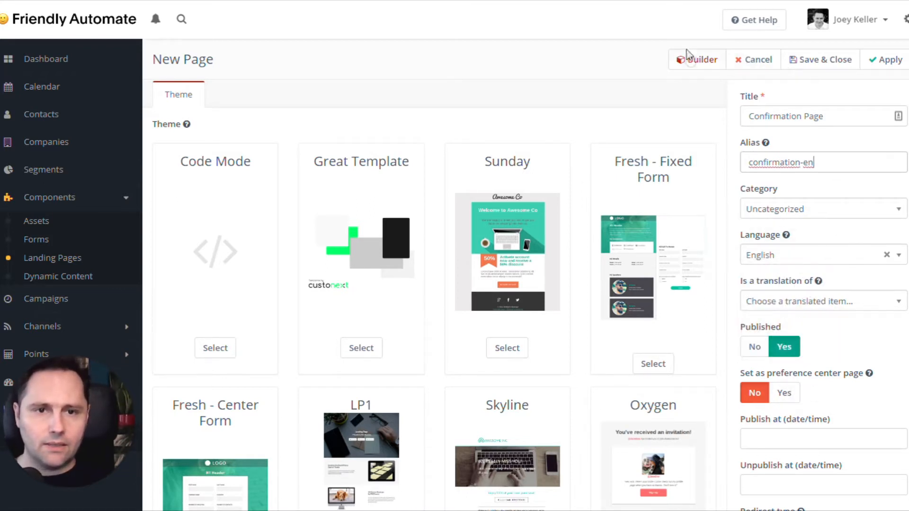
- In the page builder, replace the text block's heading with "Thank your for registering!" and its body with "I'll send you amazing content"
click(695, 59)
click(174, 60)
scroll(771, 325, down, 6)
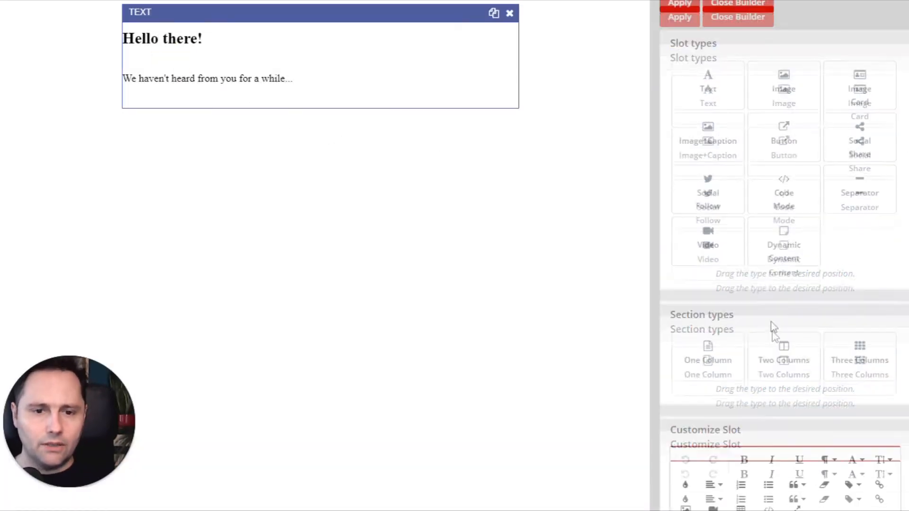
drag(764, 306, 668, 304)
text(T)
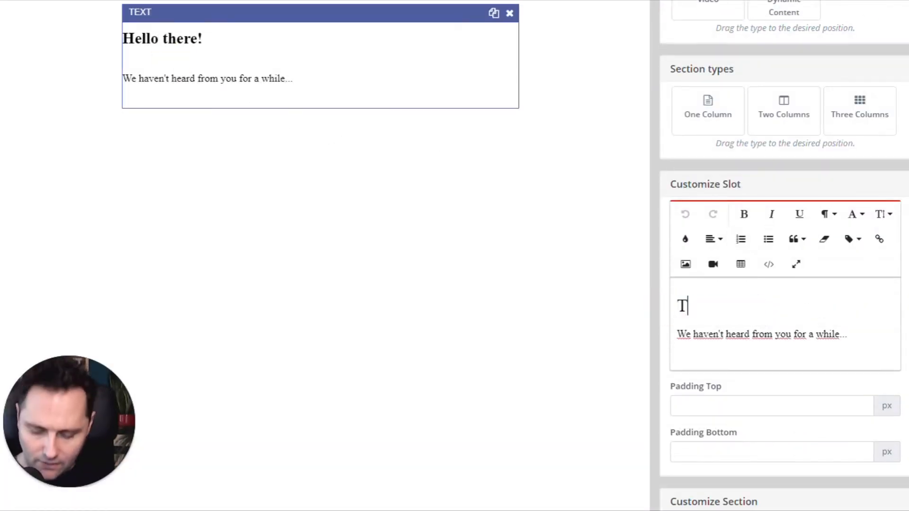
text(hank your for registering!)
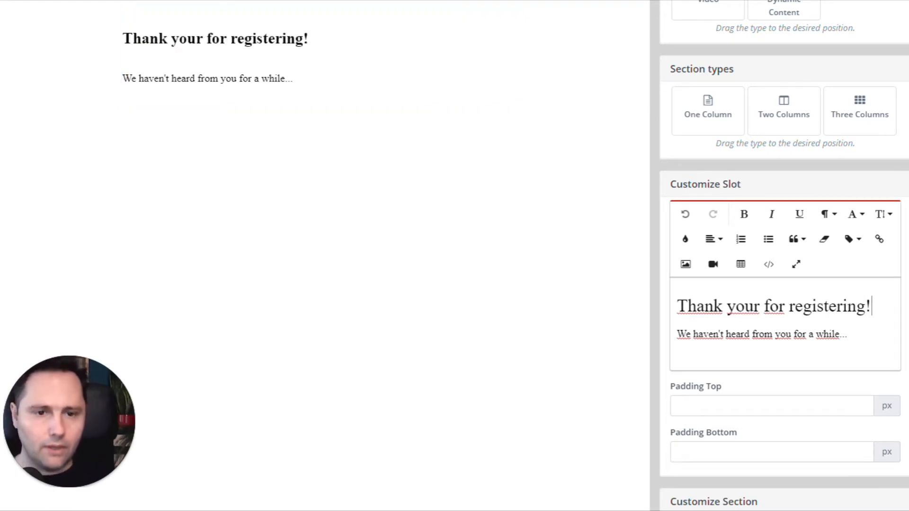
drag(847, 334, 677, 334)
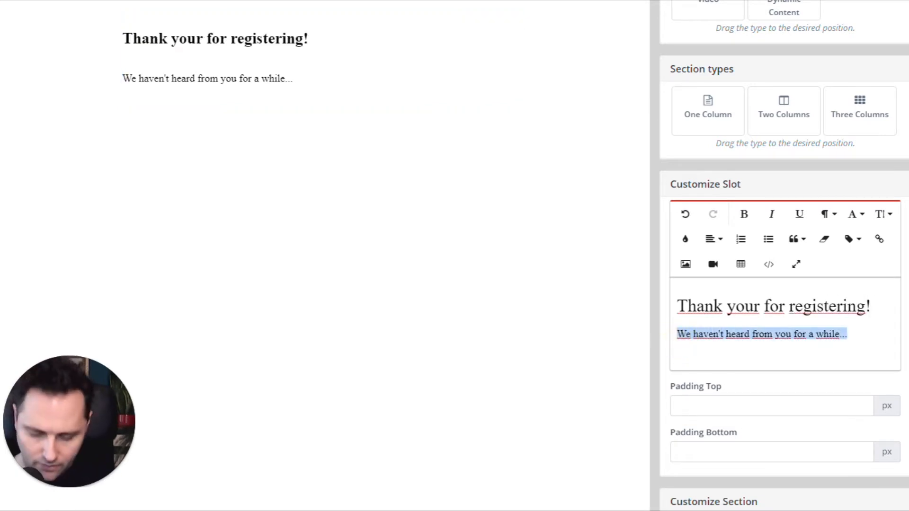
text(I'll send you amazing content)
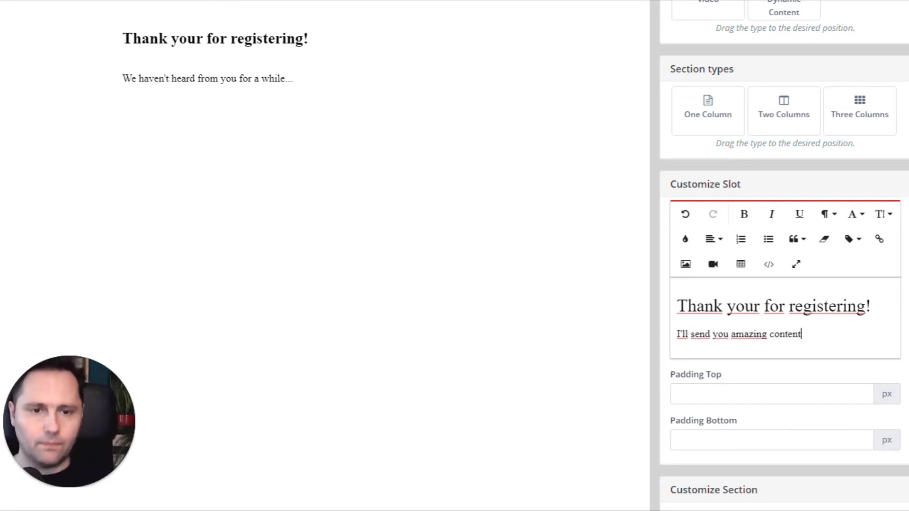
- Apply the page design, close the builder, and save and close the landing page
scroll(720, 223, up, 5)
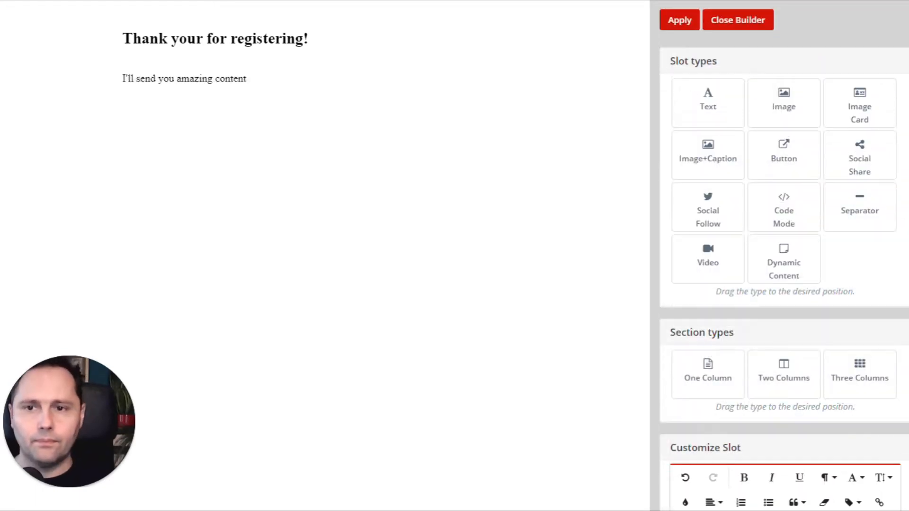
click(687, 22)
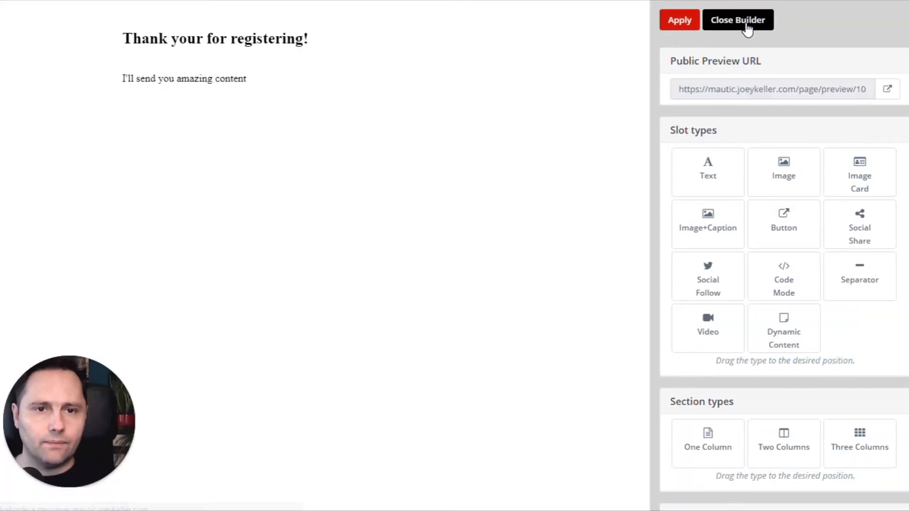
click(747, 29)
click(823, 59)
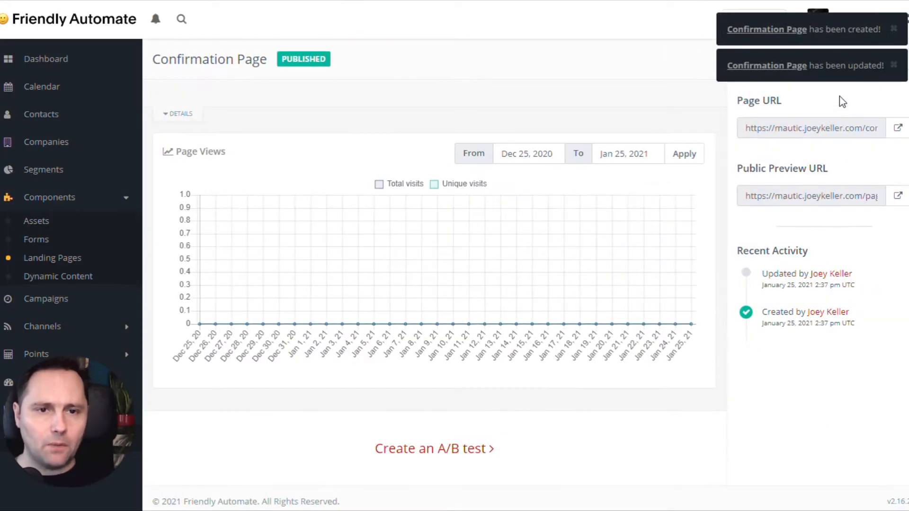
- Inspect the full page URL of the confirmation landing page, including its alias ending
click(850, 127)
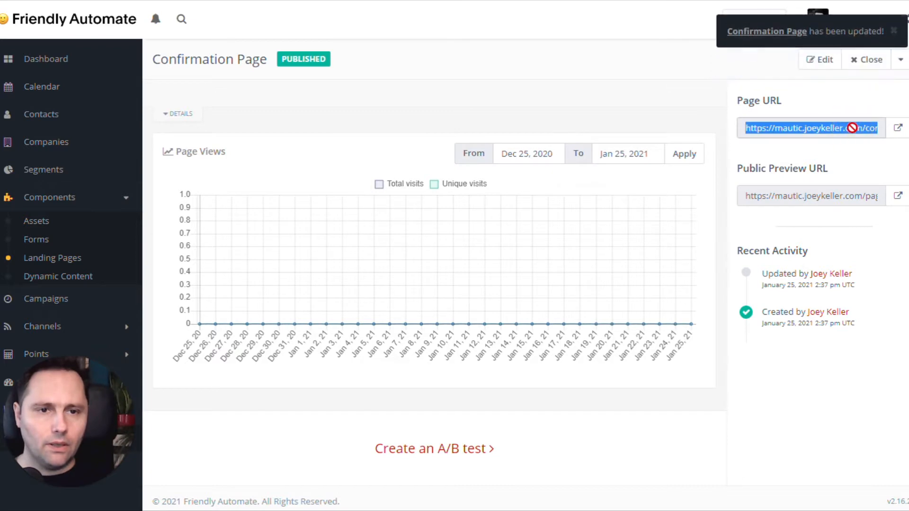
drag(845, 127, 878, 127)
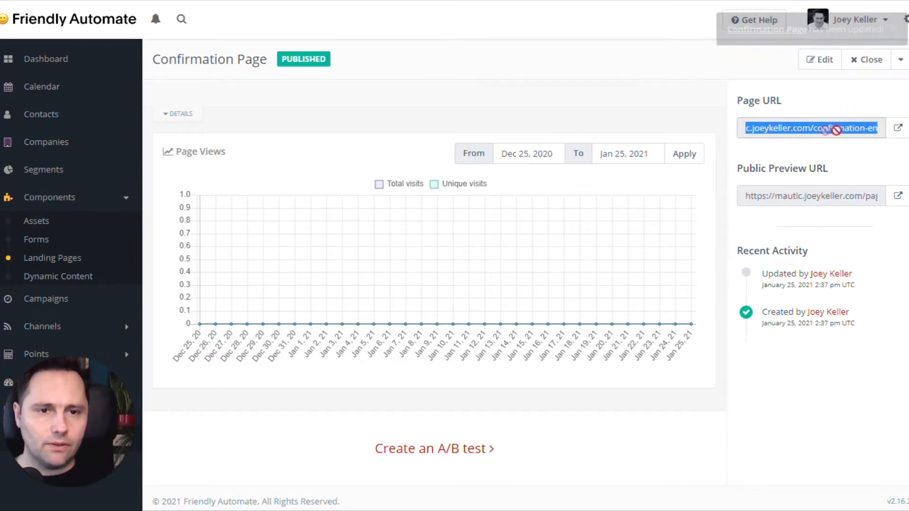
drag(807, 130, 766, 133)
click(869, 128)
click(856, 129)
click(766, 133)
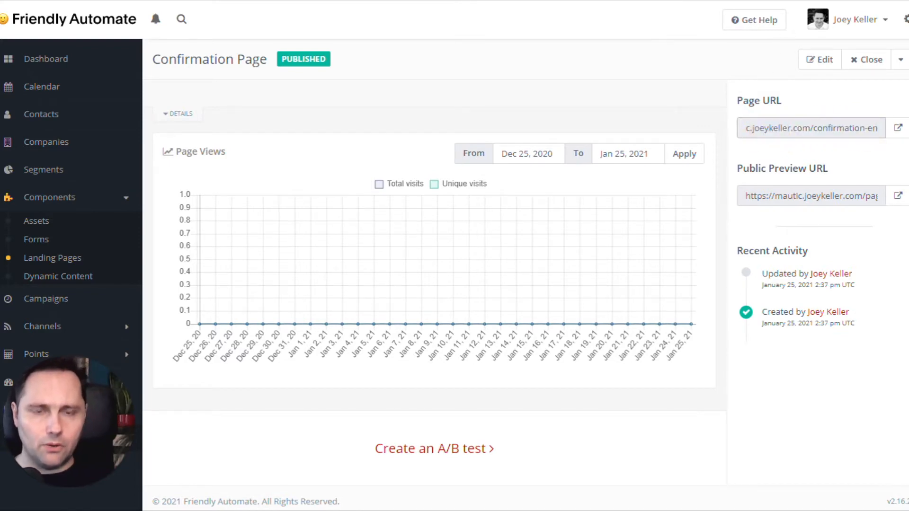
- Search the web in a new browser tab for "mautic.org landing page tokens" and open the Mautic Variables documentation page
key(ctrl+t)
text(mautic.)
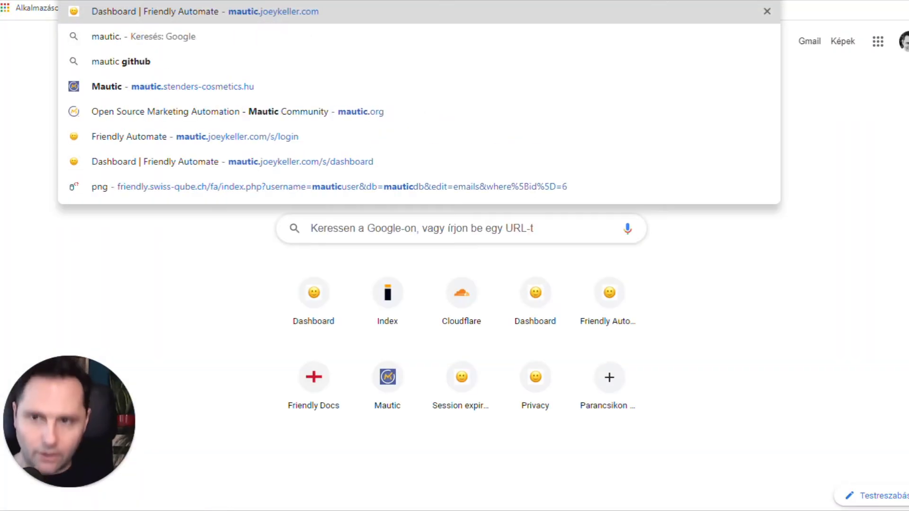
text(org)
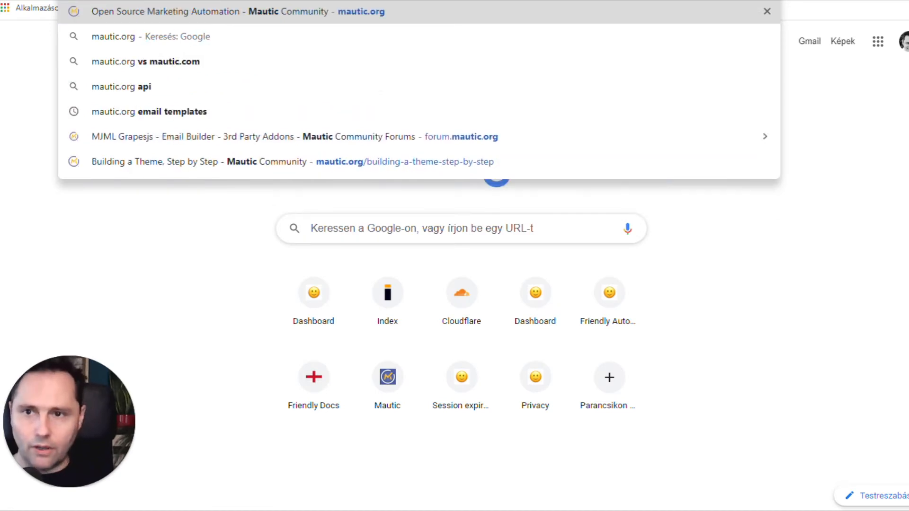
text( landing page tokens)
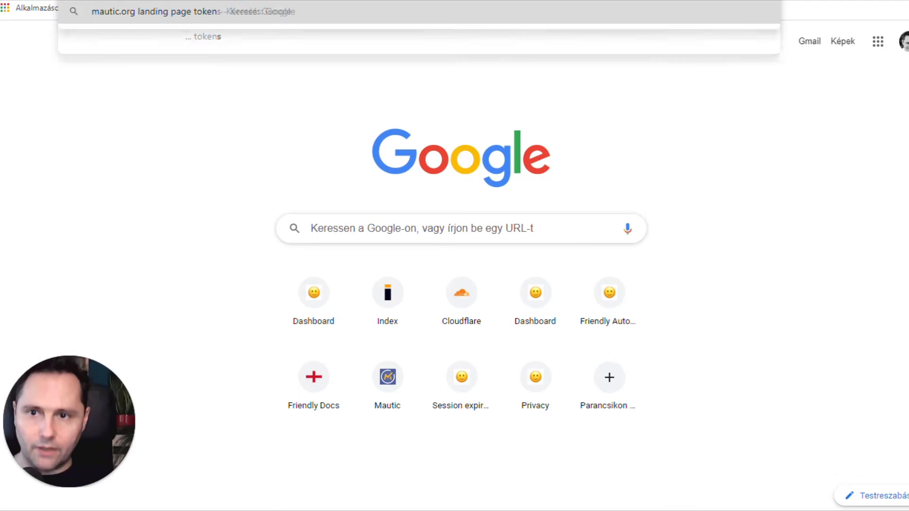
key(Return)
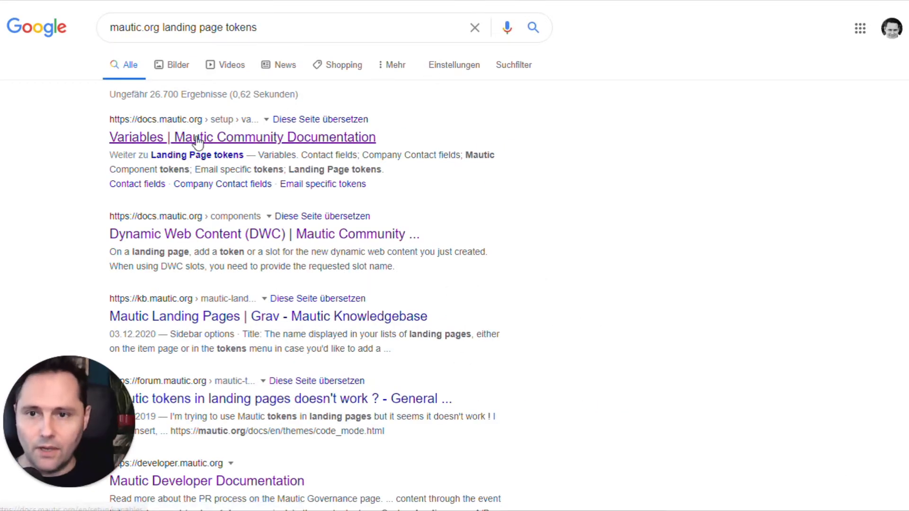
click(273, 138)
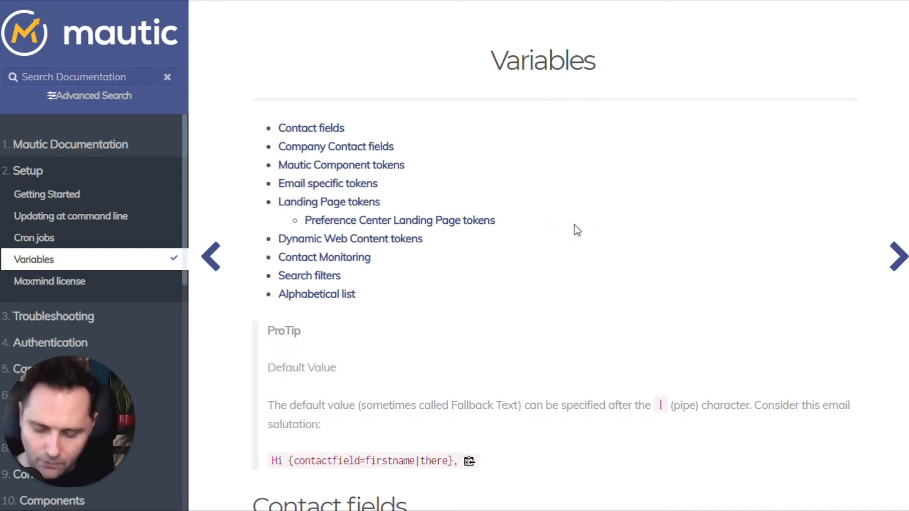
- Find "landing" on the documentation page and copy the landing page link token {pagelink=17}
key(ctrl+f)
text(landing)
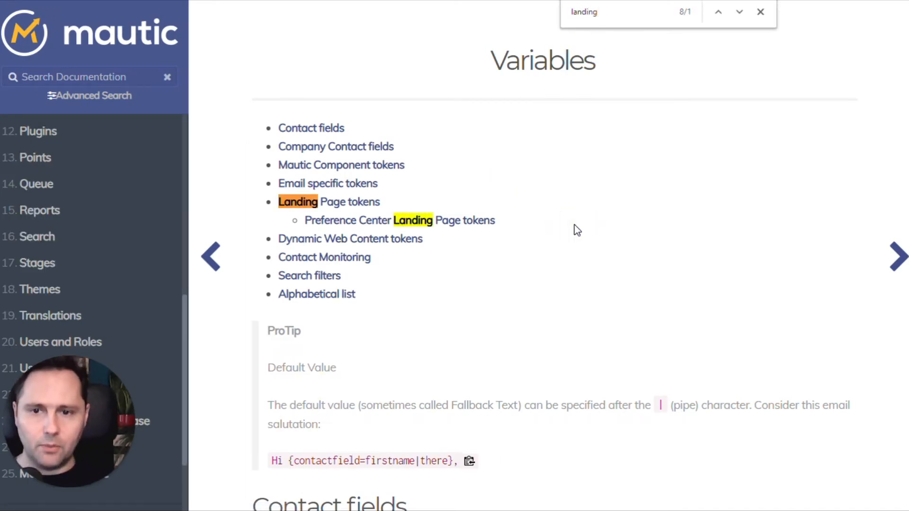
key(Return)
key(Return)
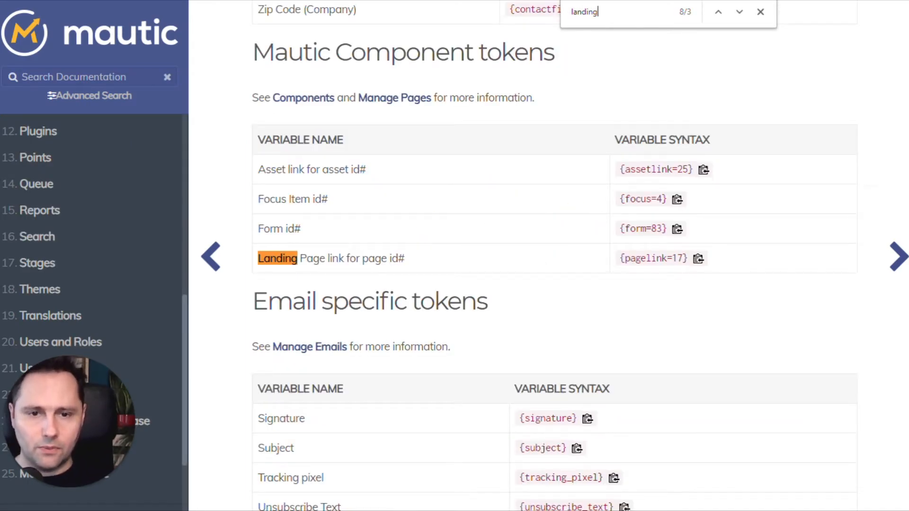
drag(687, 258, 622, 260)
key(ctrl+c)
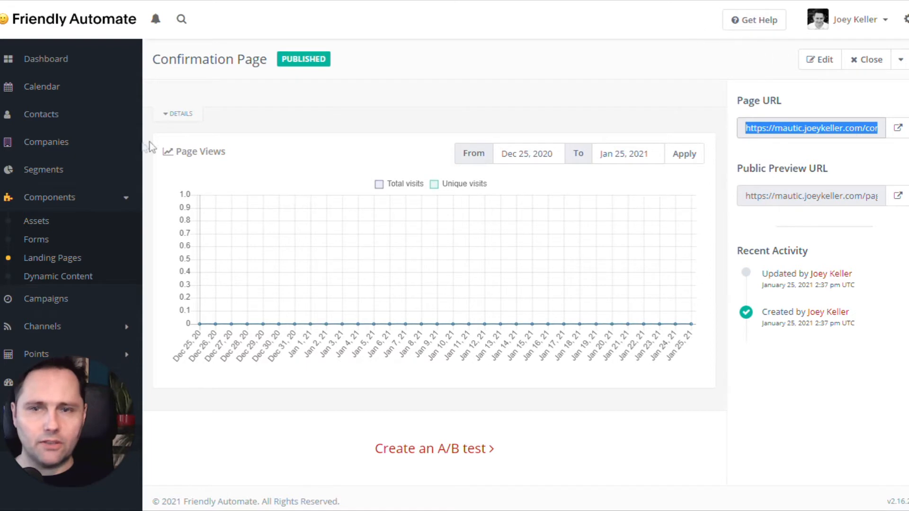
- Switch back to Friendly Automate, look up the Confirmation Page's ID among the landing pages, and open Conf Email ENG for editing
click(46, 258)
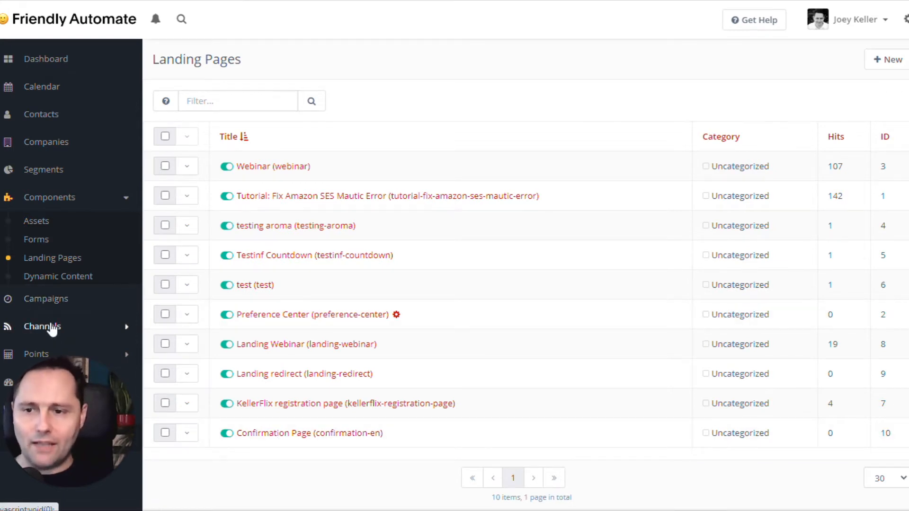
click(49, 326)
click(36, 295)
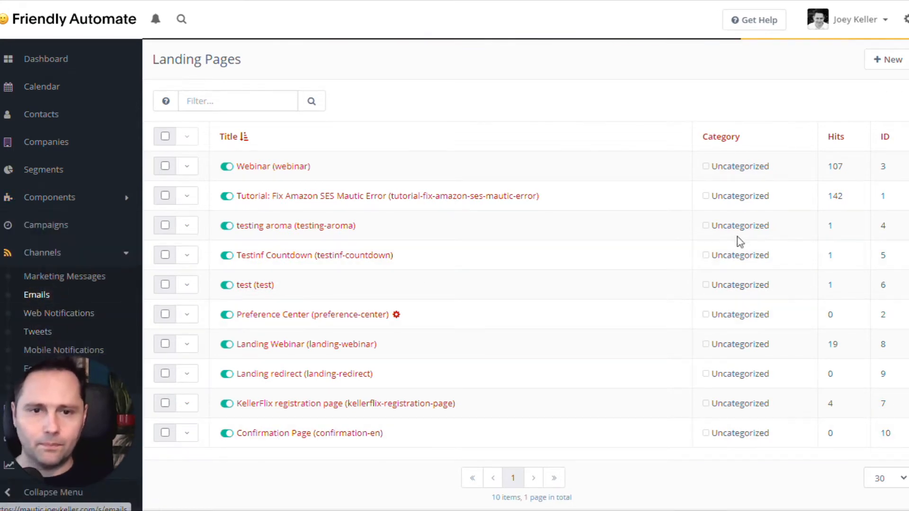
click(884, 136)
click(284, 167)
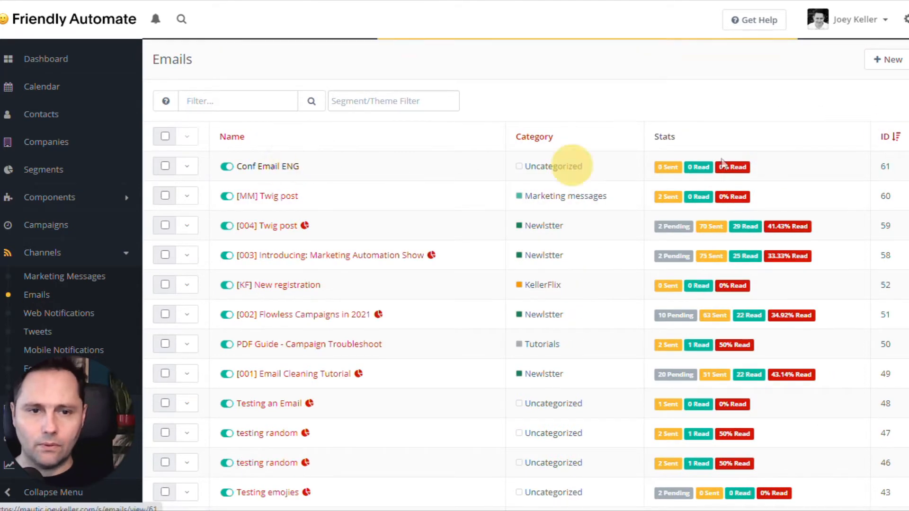
click(731, 61)
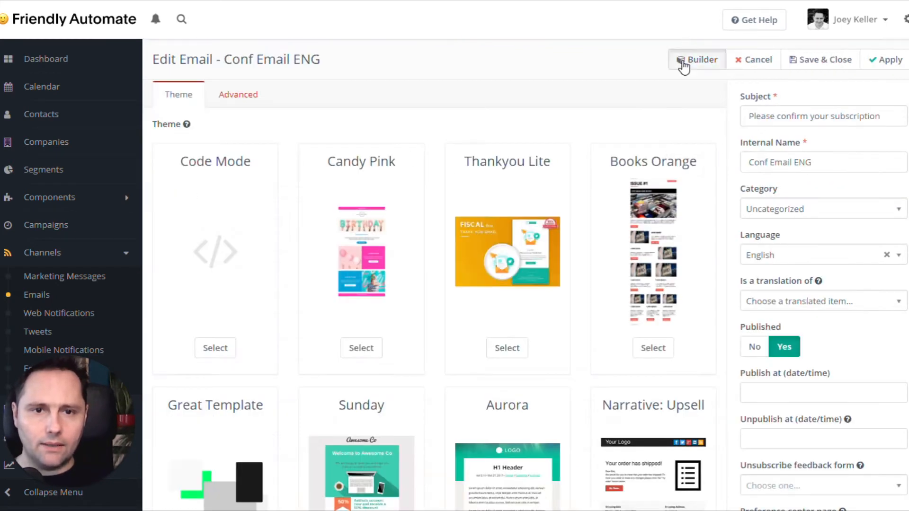
- In the email builder, set the "Yes, subscribe me to this list." button's link to {pagelink=10}, opening in a new tab
click(684, 62)
click(232, 167)
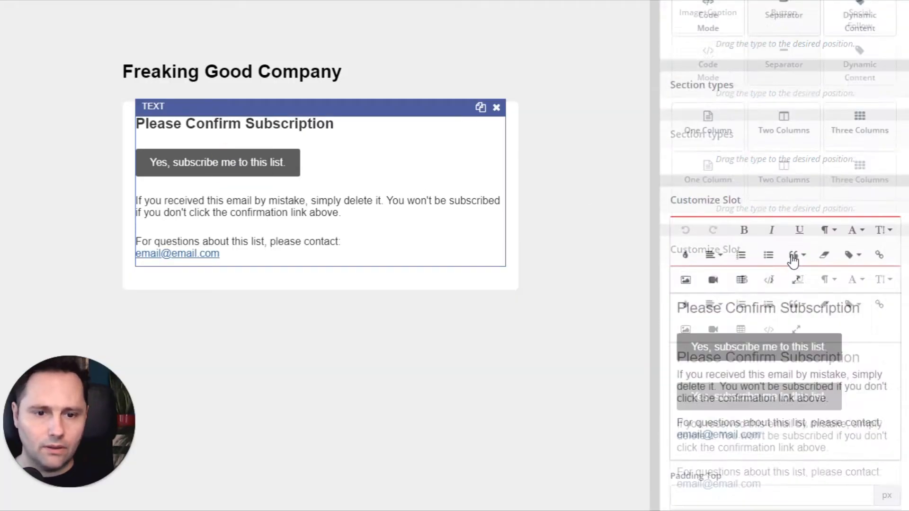
click(829, 287)
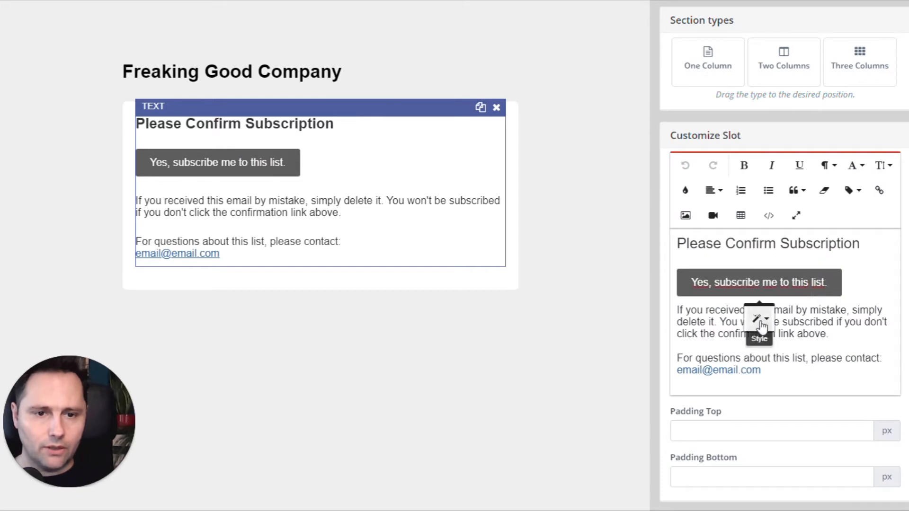
click(776, 289)
click(769, 316)
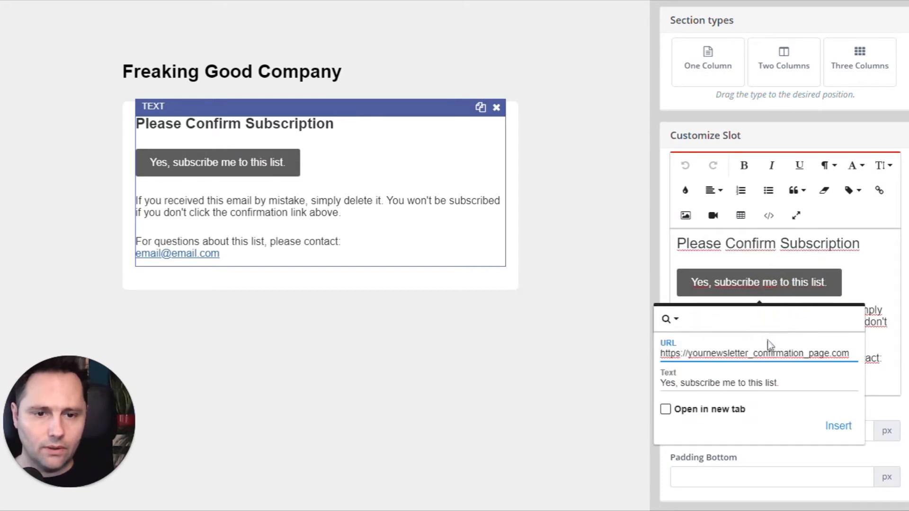
triple_click(763, 352)
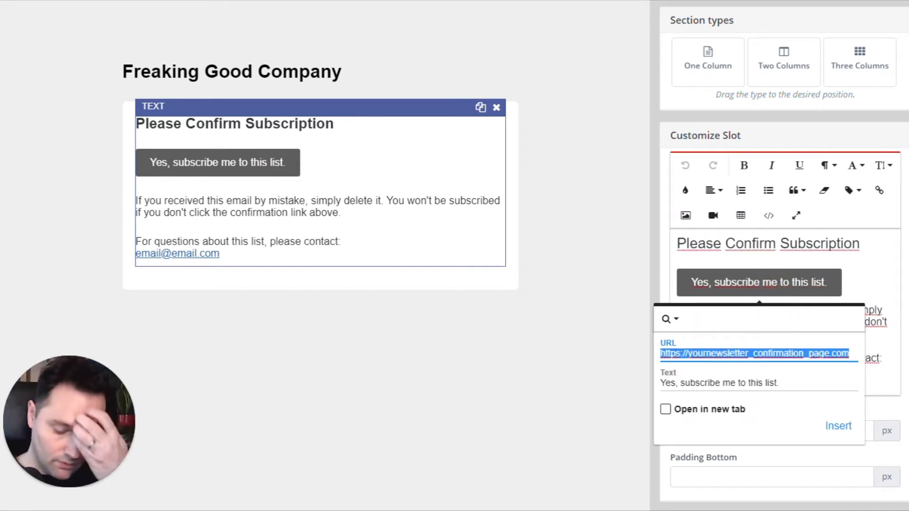
key(ctrl+v)
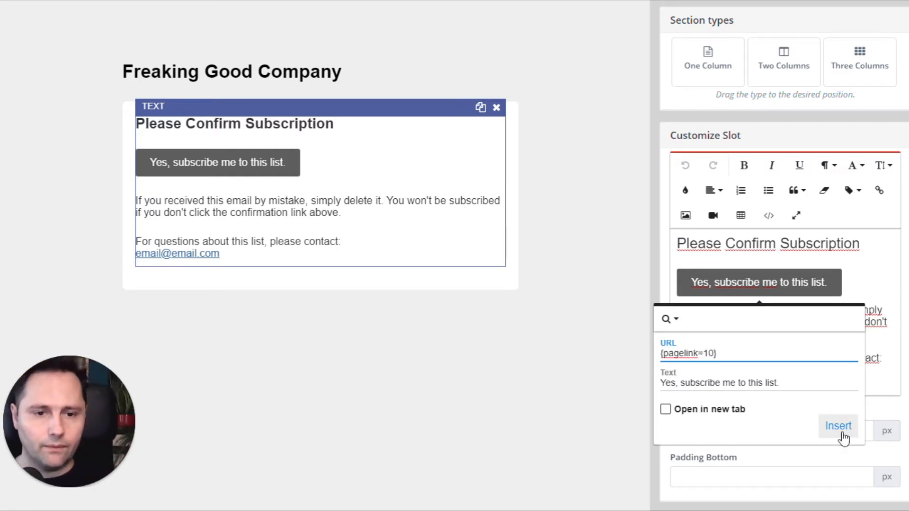
click(666, 408)
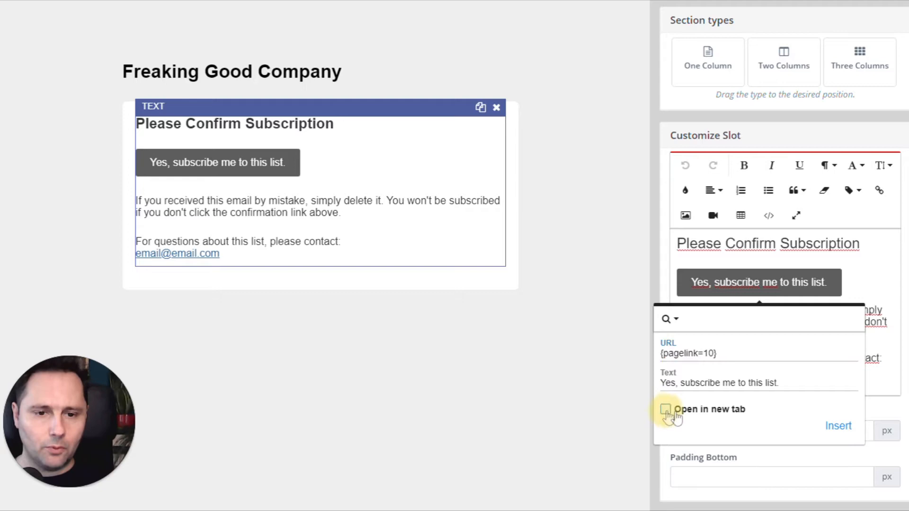
click(839, 426)
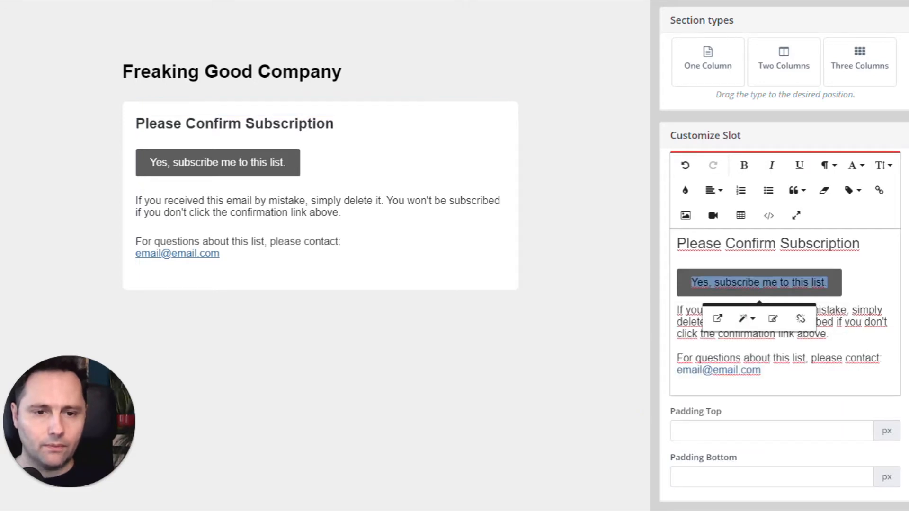
- Apply the updated email design and close the builder
scroll(847, 71, up, 5)
click(680, 20)
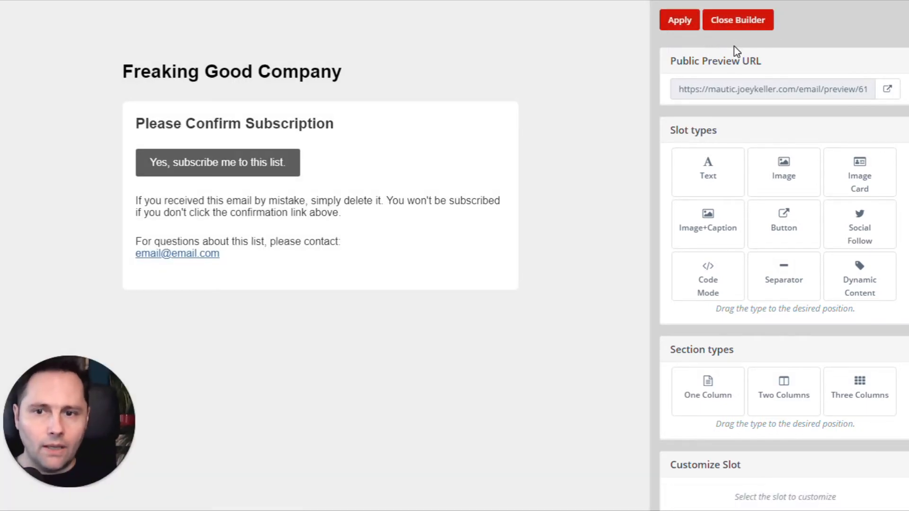
click(736, 21)
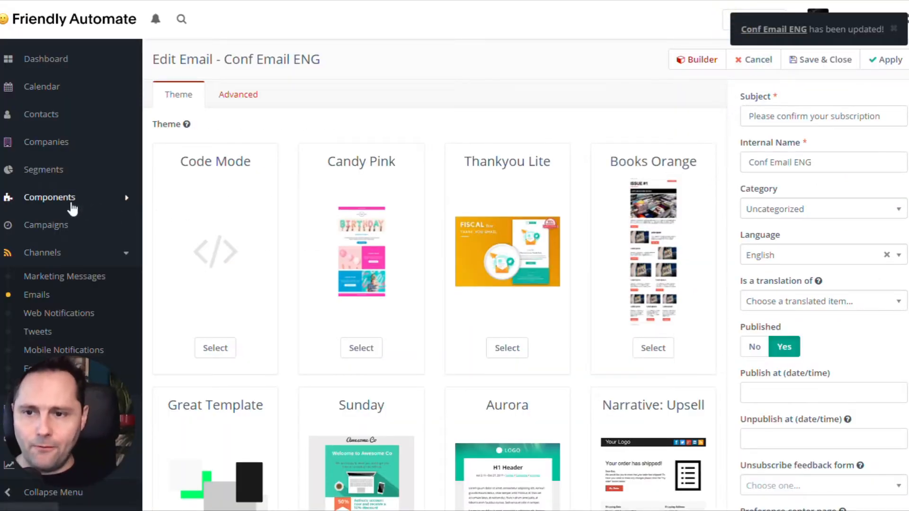
- Start a new campaign form from the forms list
click(47, 197)
click(36, 239)
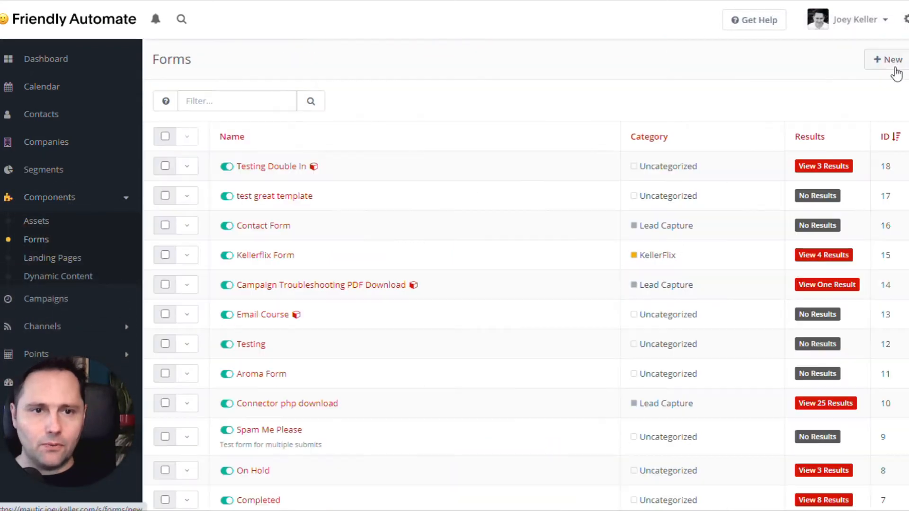
click(891, 61)
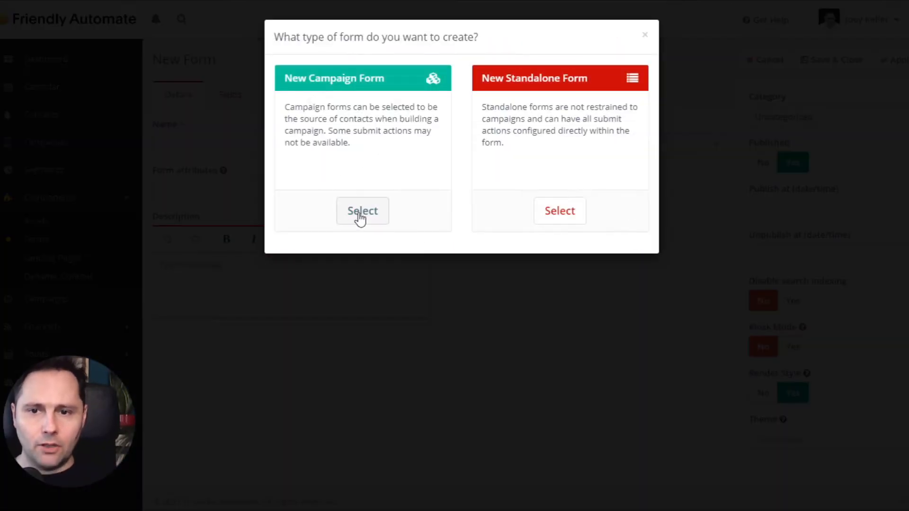
click(365, 212)
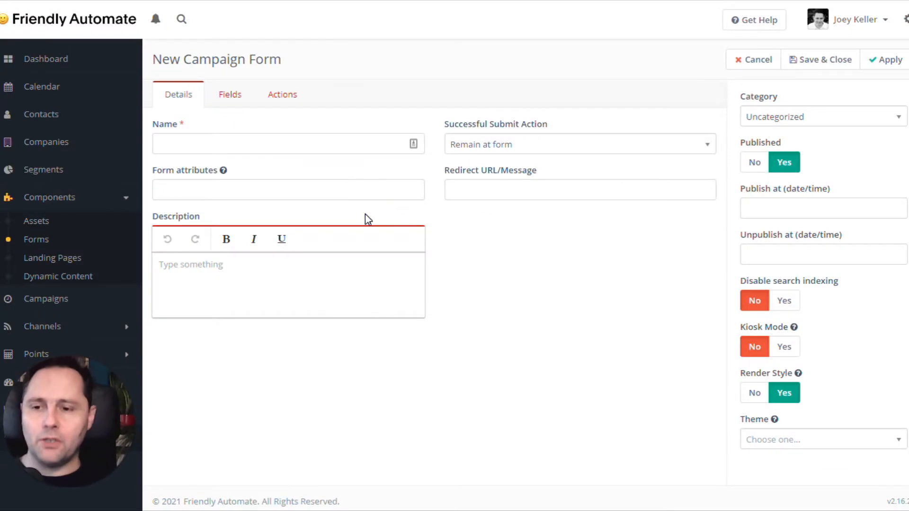
- Name the new campaign form "Double Optin Form EN"
click(230, 144)
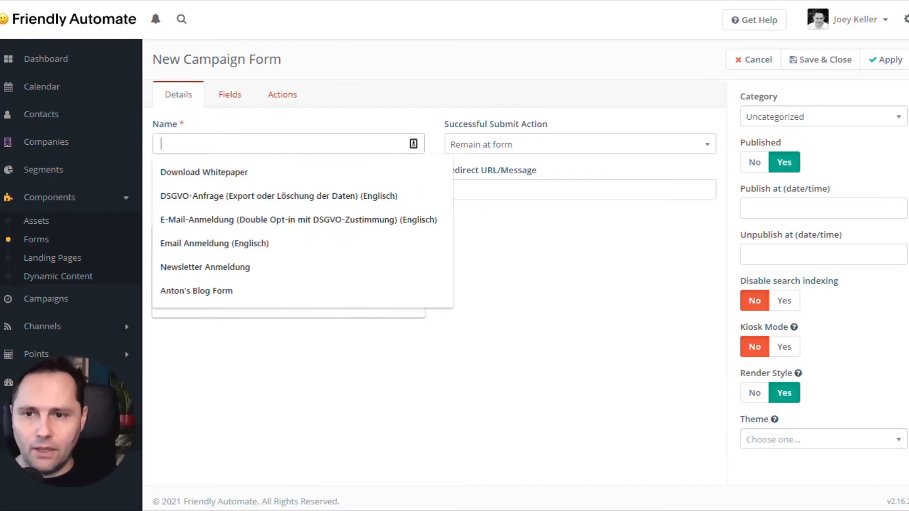
text(Doub)
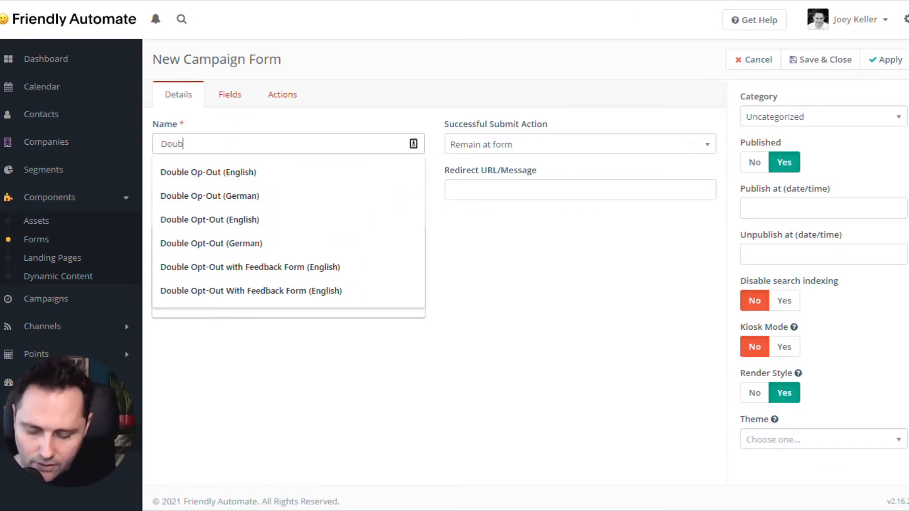
text(le Optin Form EN)
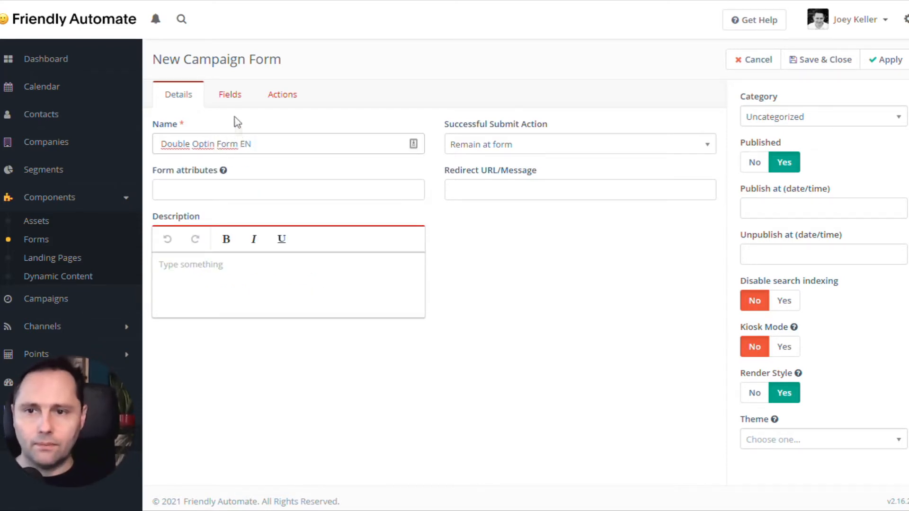
- Start an Email field for the form and label it "E-mail"
click(231, 97)
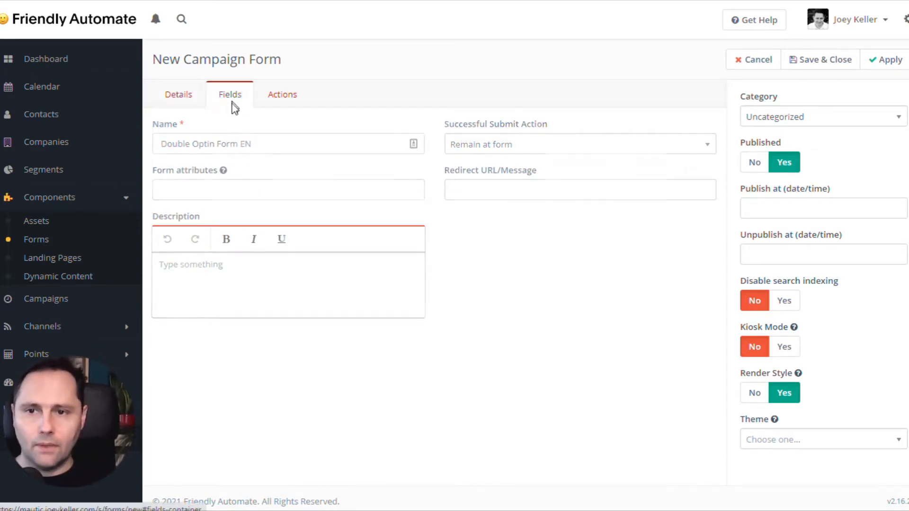
click(231, 131)
text(E)
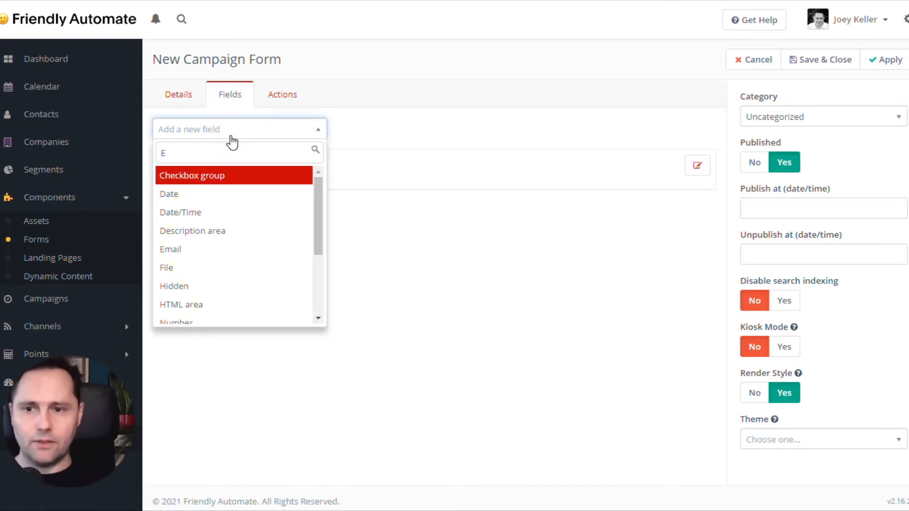
click(227, 251)
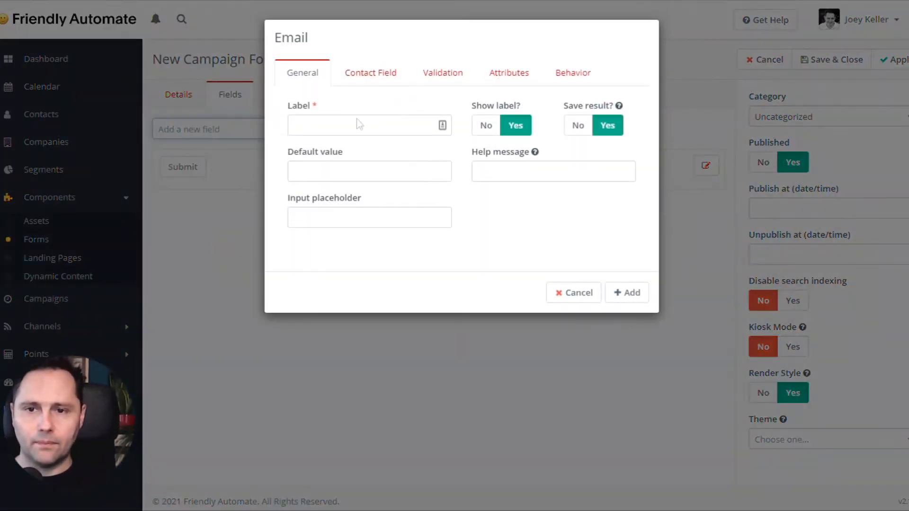
click(352, 123)
text(E-mail)
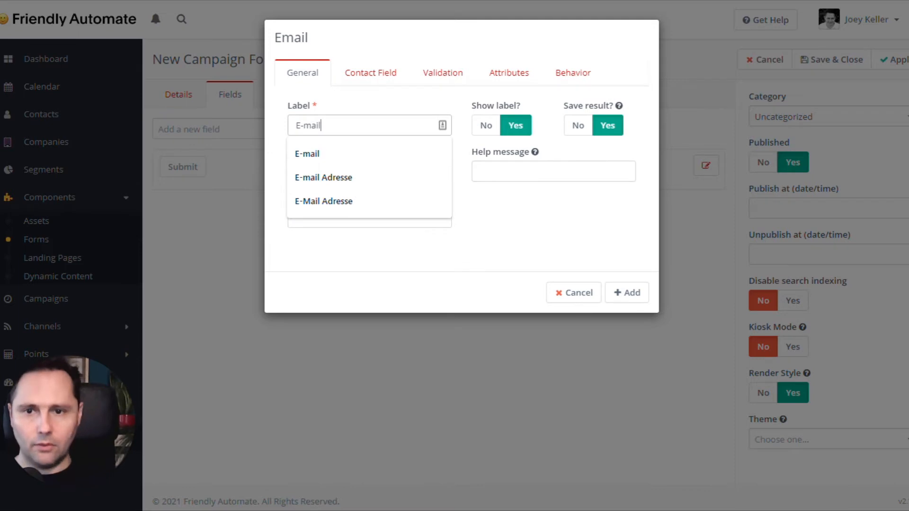
- Make the E-mail field required with the validation message "E-mail address is required" and add it to the form
click(380, 76)
click(447, 76)
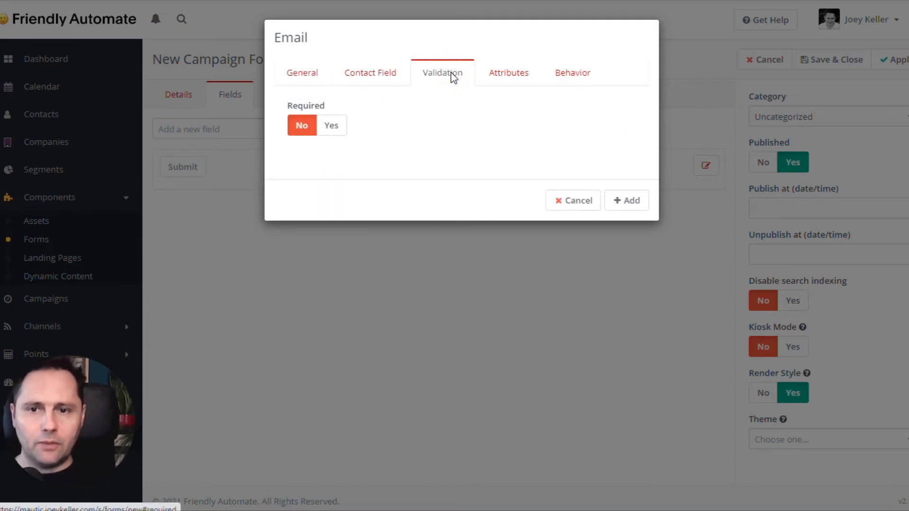
click(333, 126)
click(445, 125)
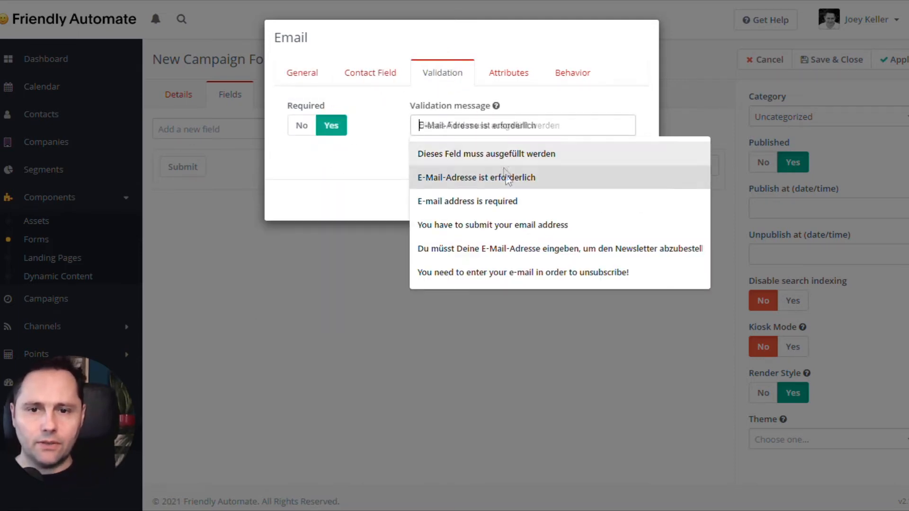
click(514, 200)
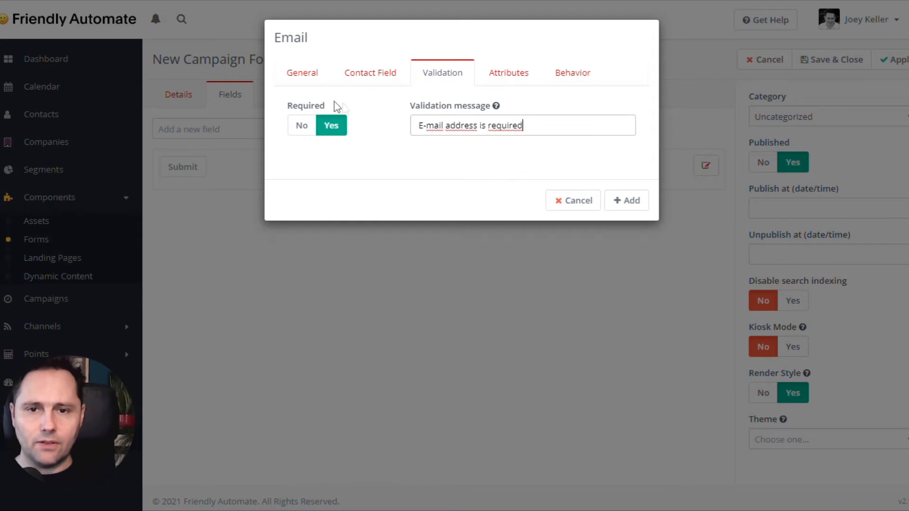
click(305, 68)
click(627, 292)
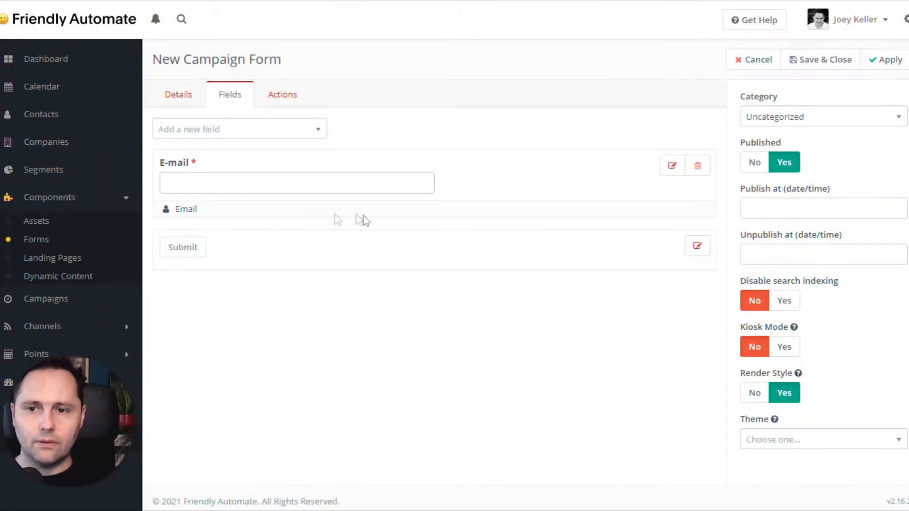
- Start a Text field for the form and label it "First Name"
click(207, 129)
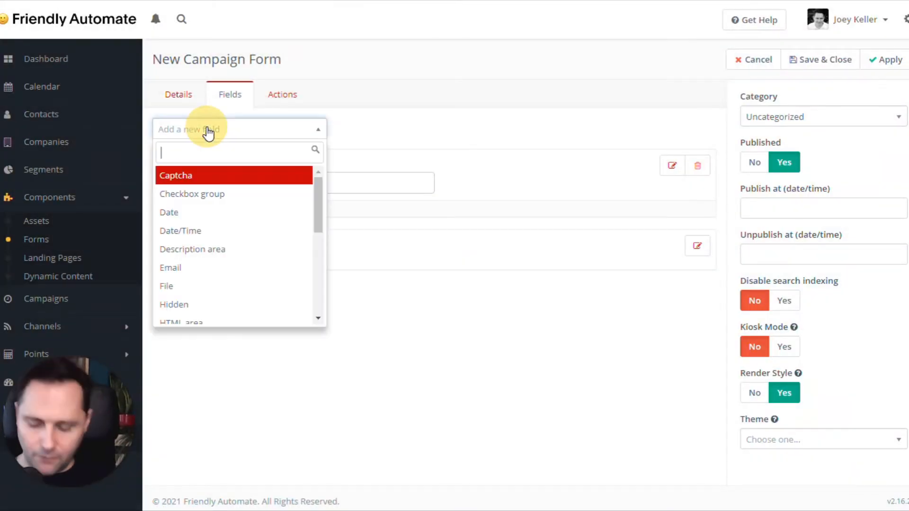
text(text)
click(231, 175)
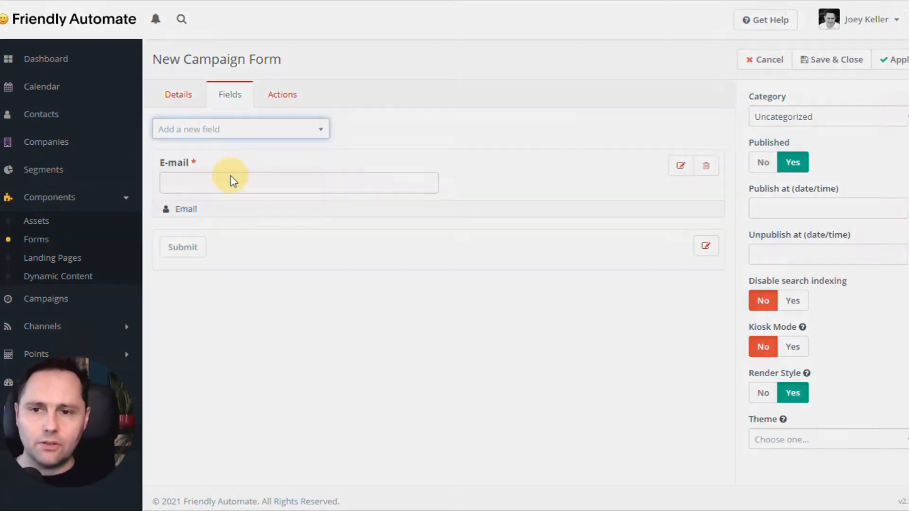
click(369, 125)
text(Fir)
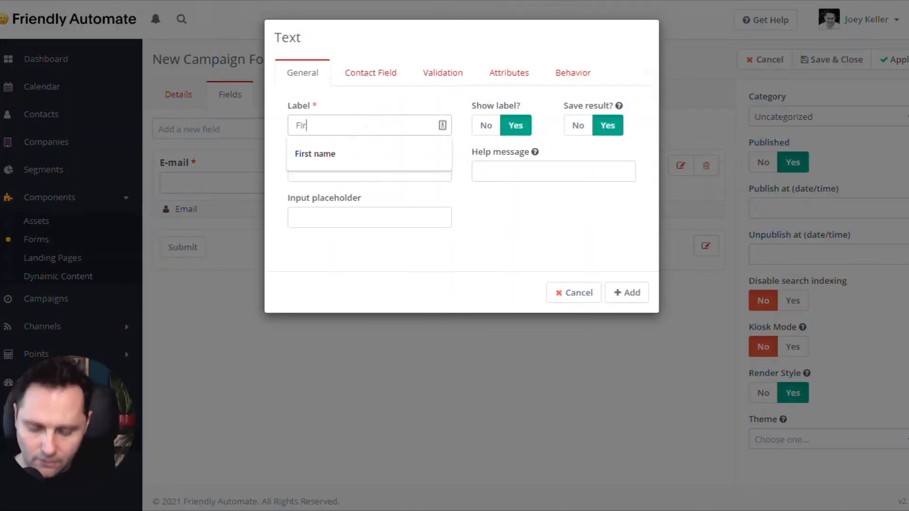
text(st Name)
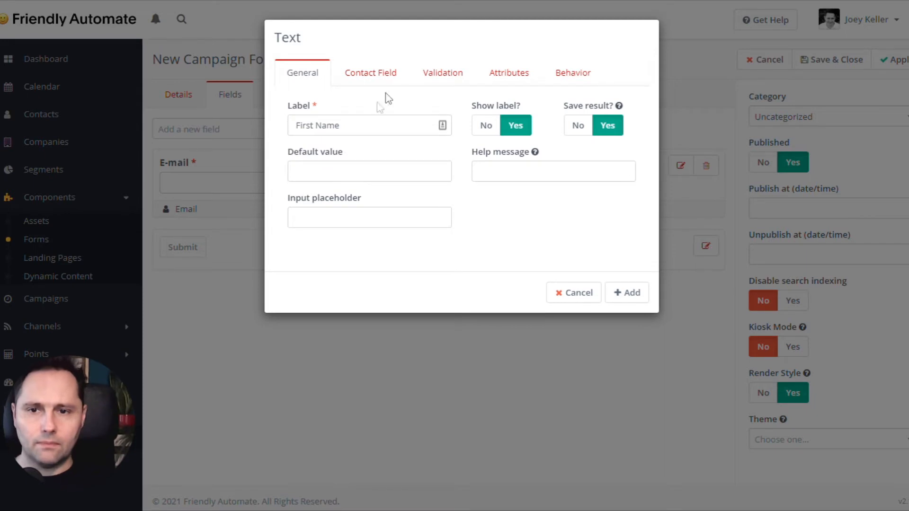
- Map the text field to the First Name contact field and add it to the form
click(371, 74)
click(372, 113)
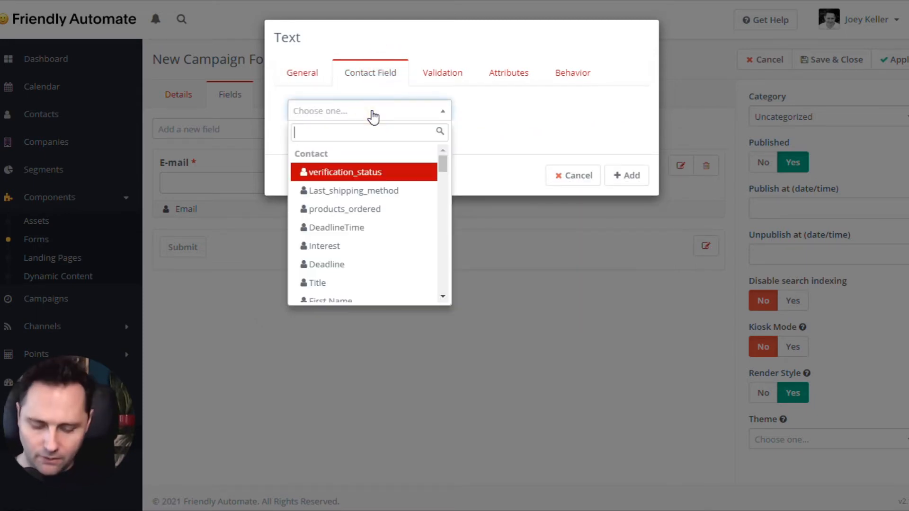
text(firn)
key(BackSpace)
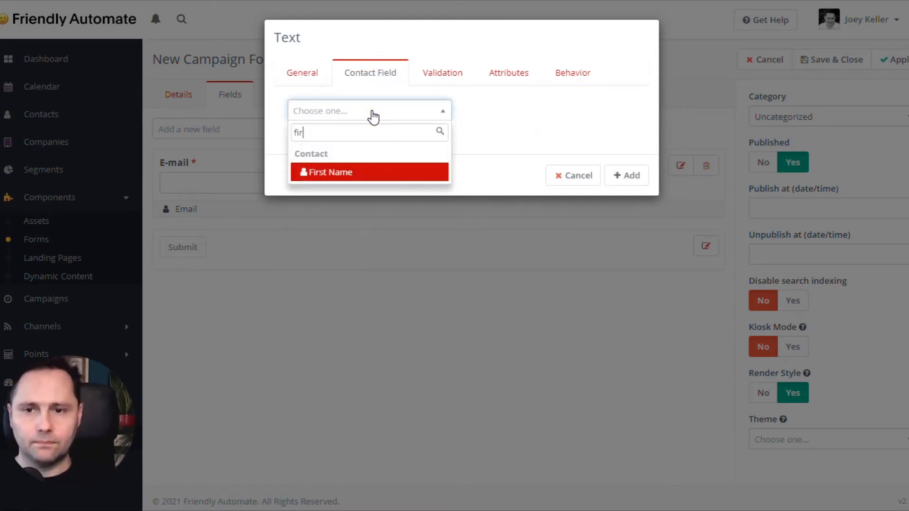
click(371, 170)
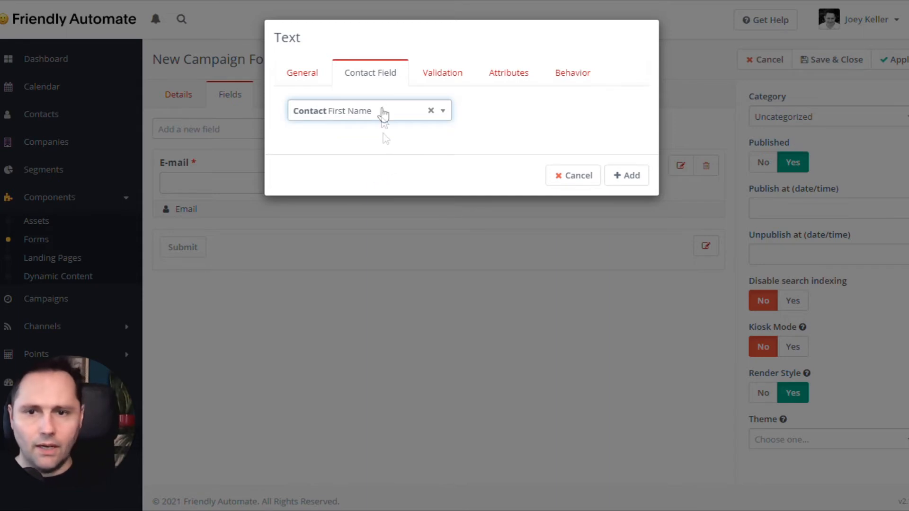
click(430, 76)
click(296, 76)
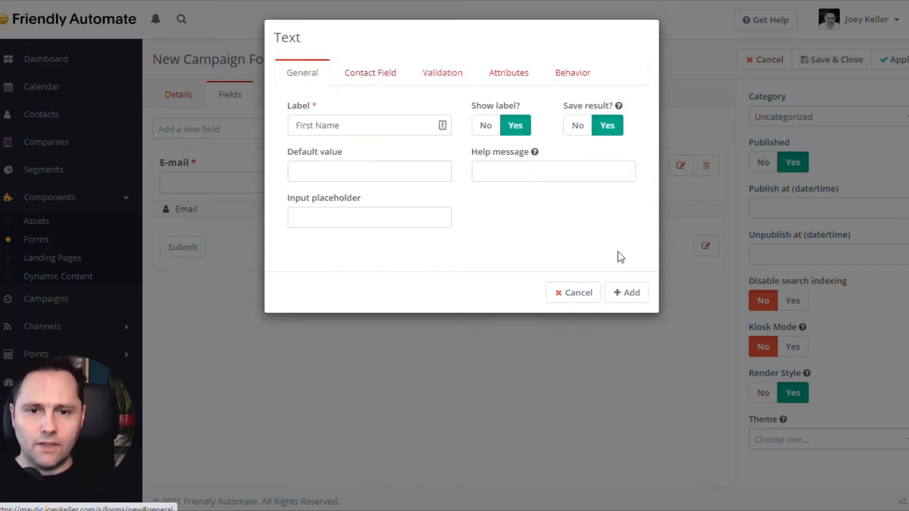
click(623, 289)
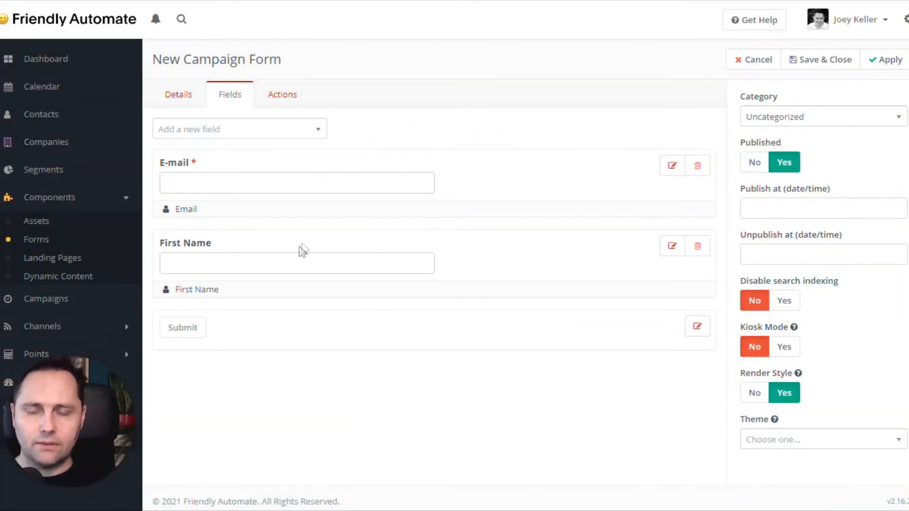
- Set the successful submit action to Display message with "Thank you, you will have an email in your mailbox in a minute!" and save the form
click(185, 96)
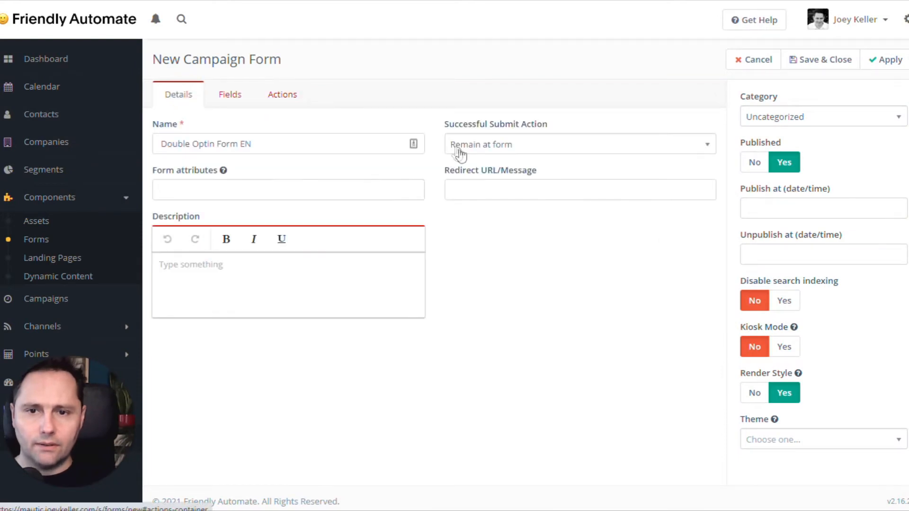
click(501, 145)
click(523, 226)
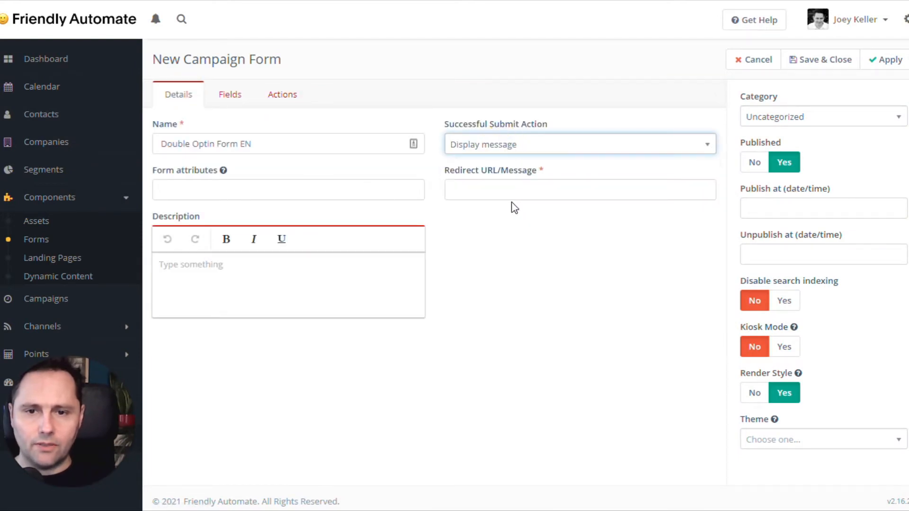
click(519, 189)
click(521, 220)
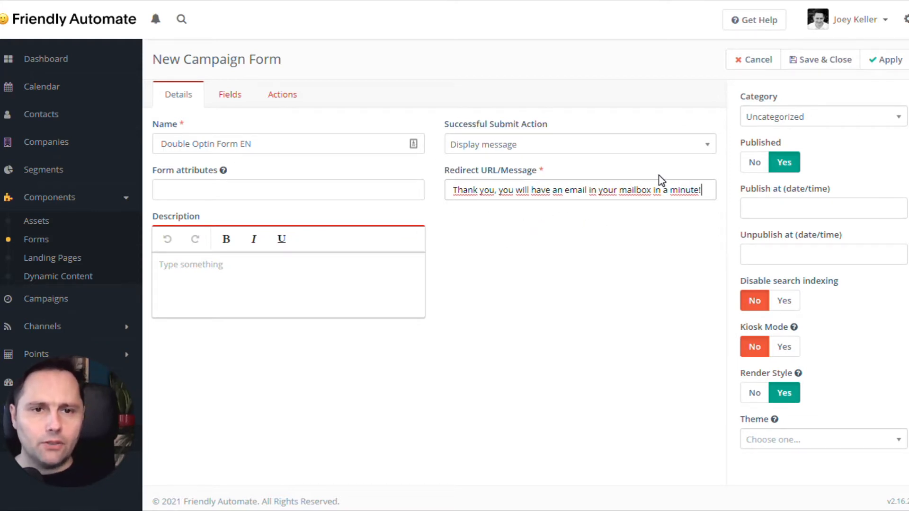
click(826, 67)
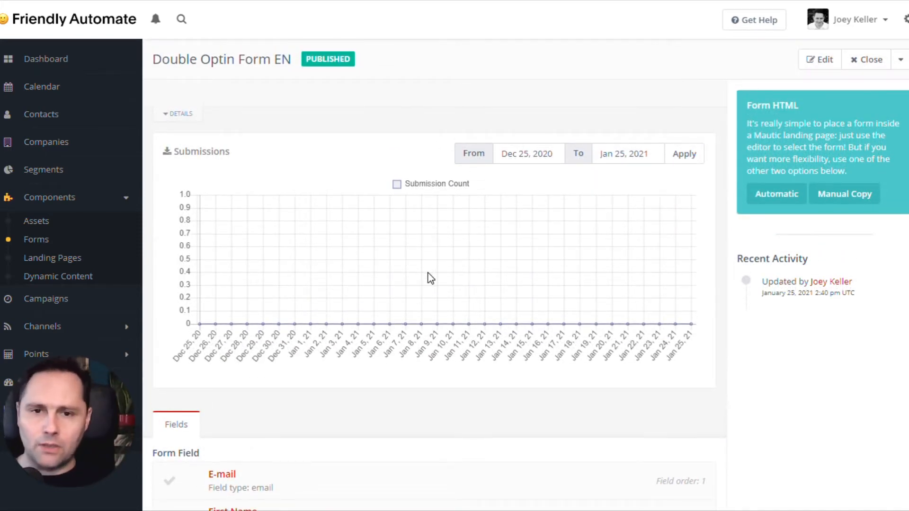
- Open the Custom Fields list from the settings and start a new custom field
click(905, 19)
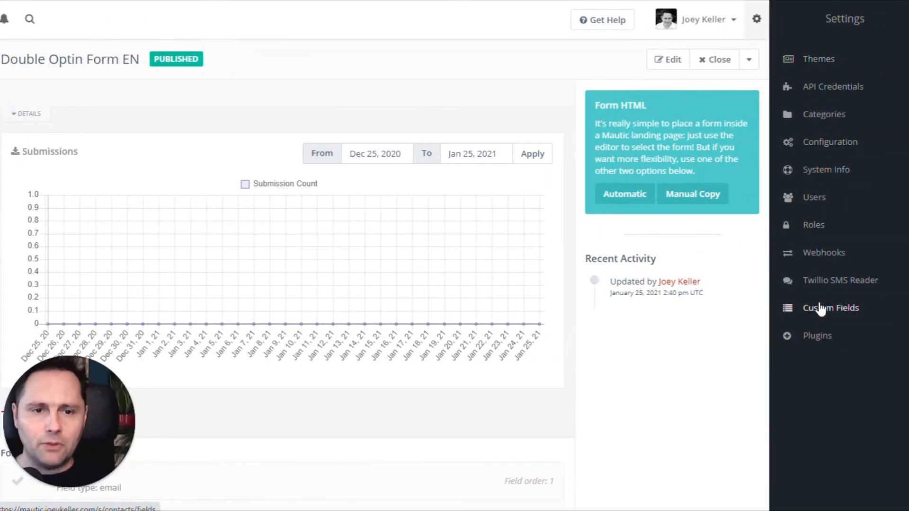
click(819, 312)
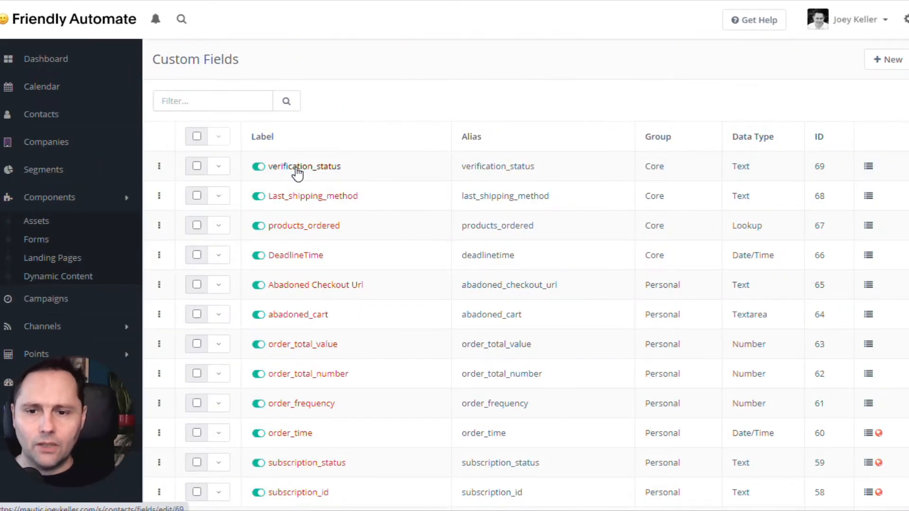
scroll(301, 170, down, 7)
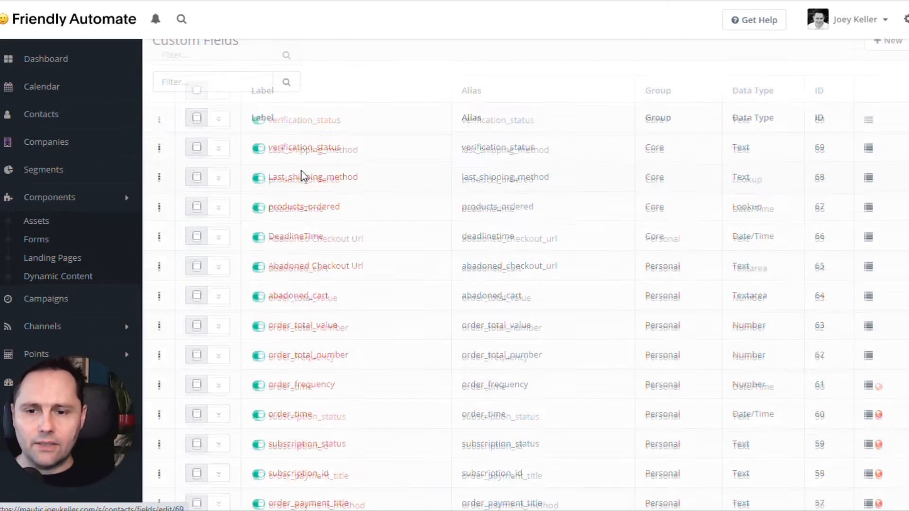
scroll(304, 428, up, 7)
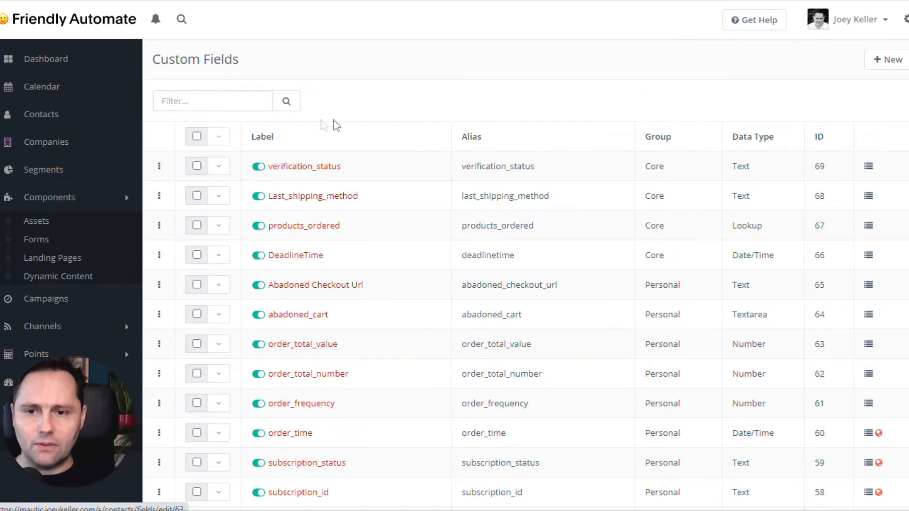
click(886, 59)
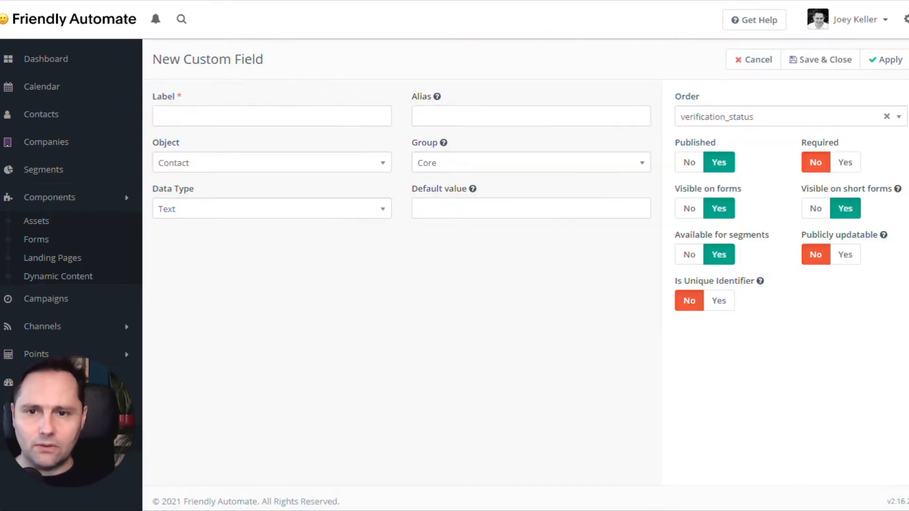
- Label the custom field "DOI", set its data type to Boolean, and save and close it
click(287, 116)
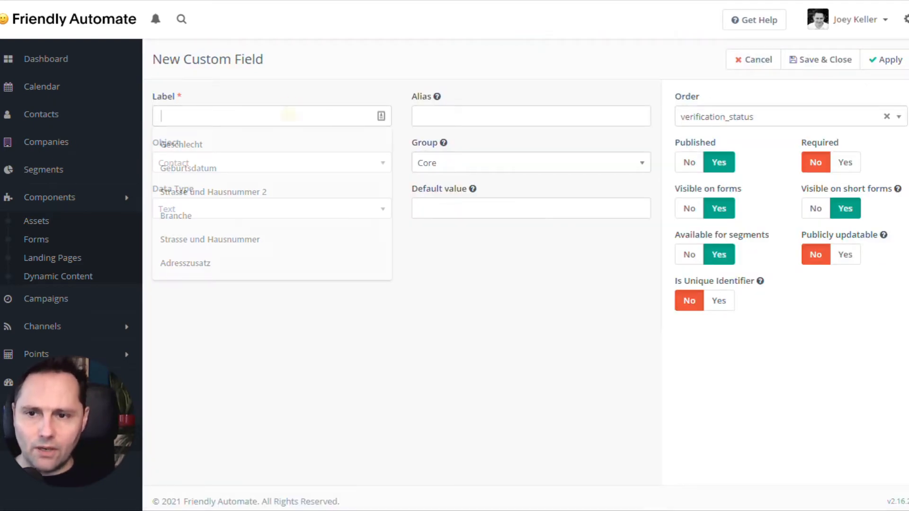
text(DO)
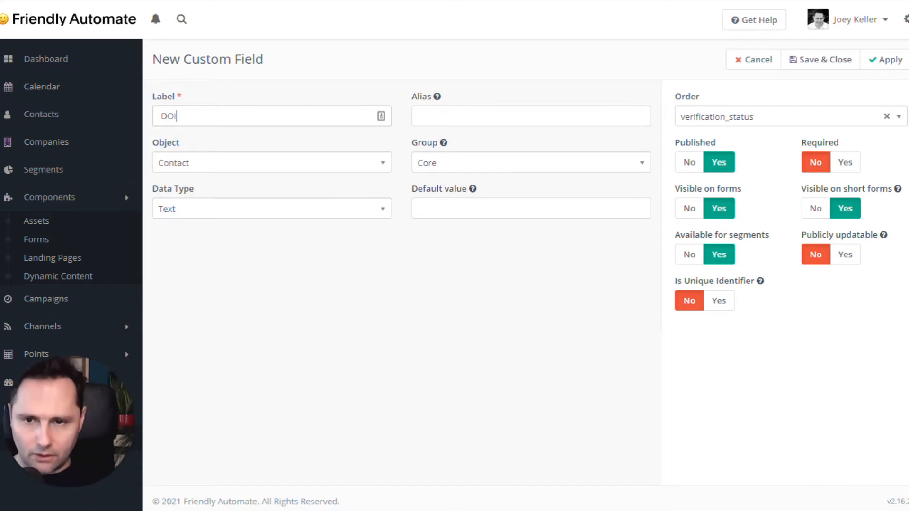
text(I)
click(260, 217)
text(boo)
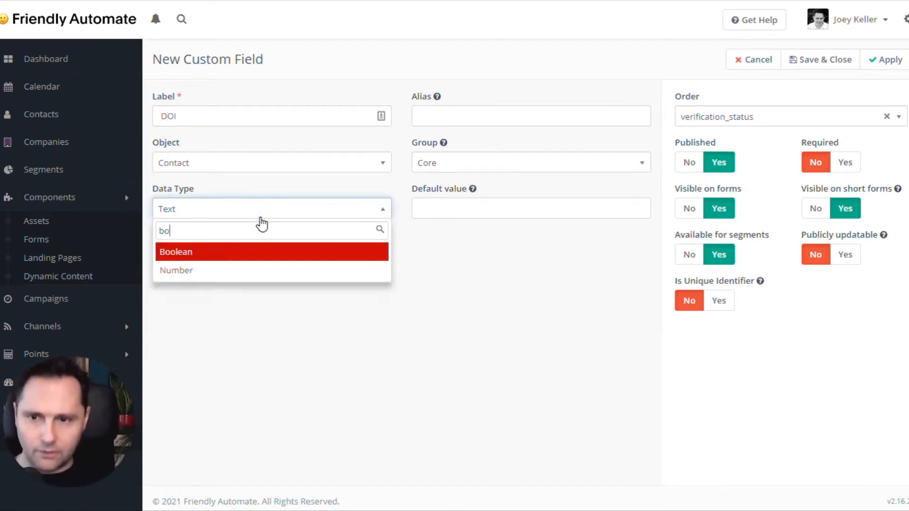
click(267, 255)
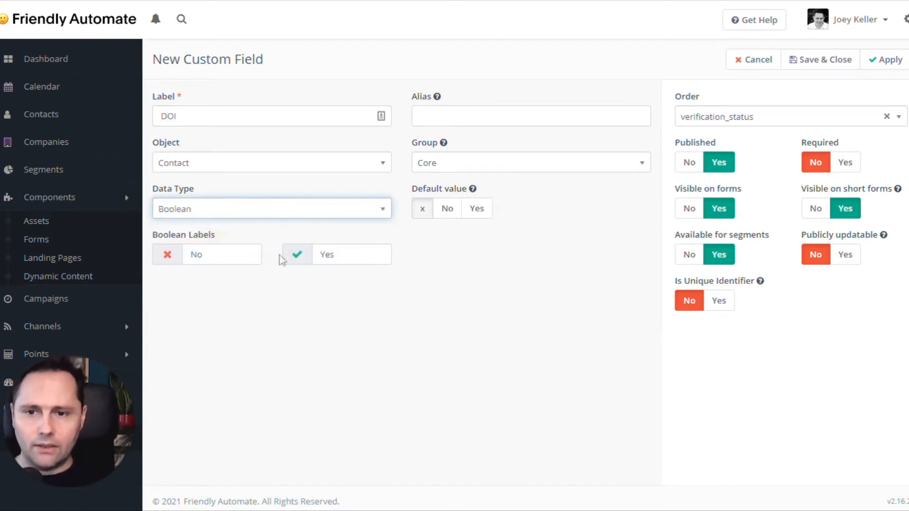
click(846, 61)
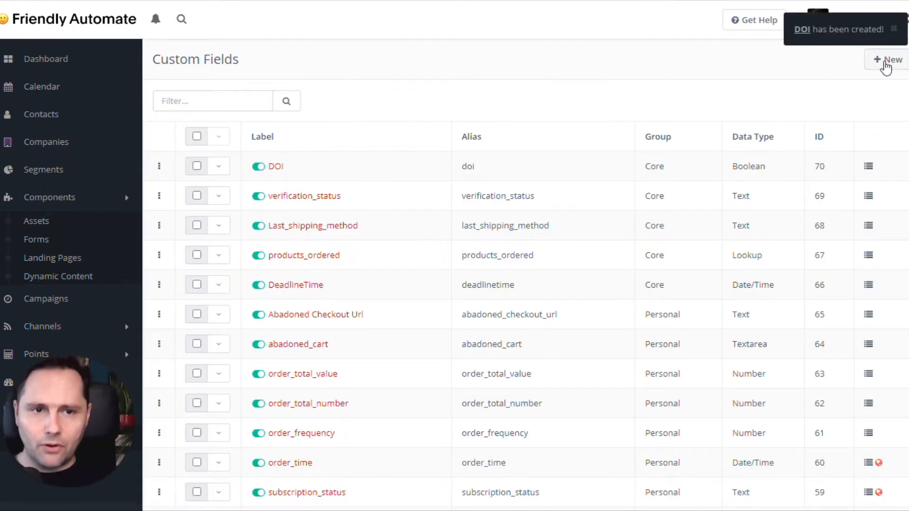
- Create a custom field labelled "GDPR Accepted?" with data type Boolean, and save and close it
click(886, 60)
click(223, 116)
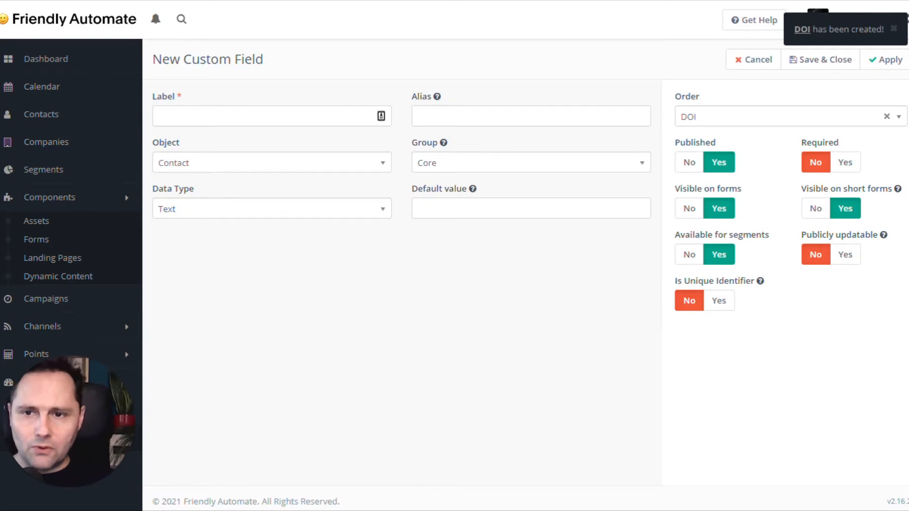
text(GDPR)
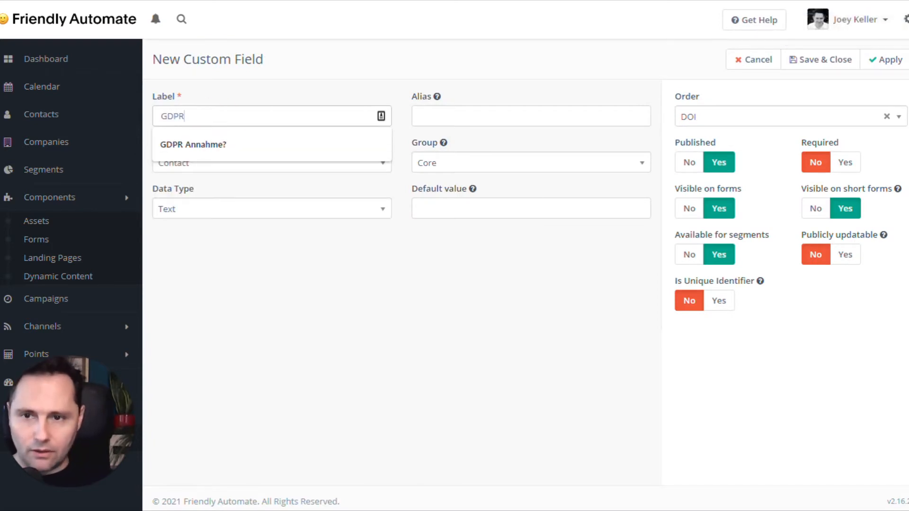
text( Accepted?)
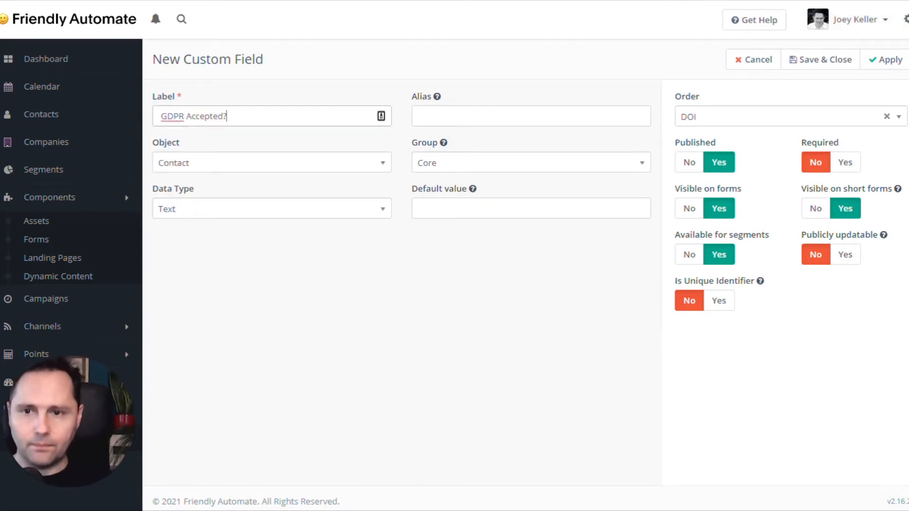
click(249, 210)
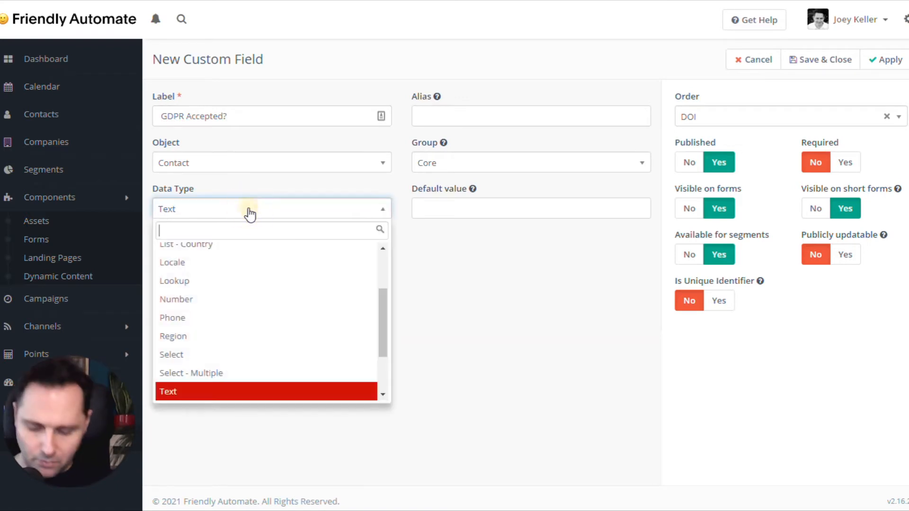
text(b)
click(272, 256)
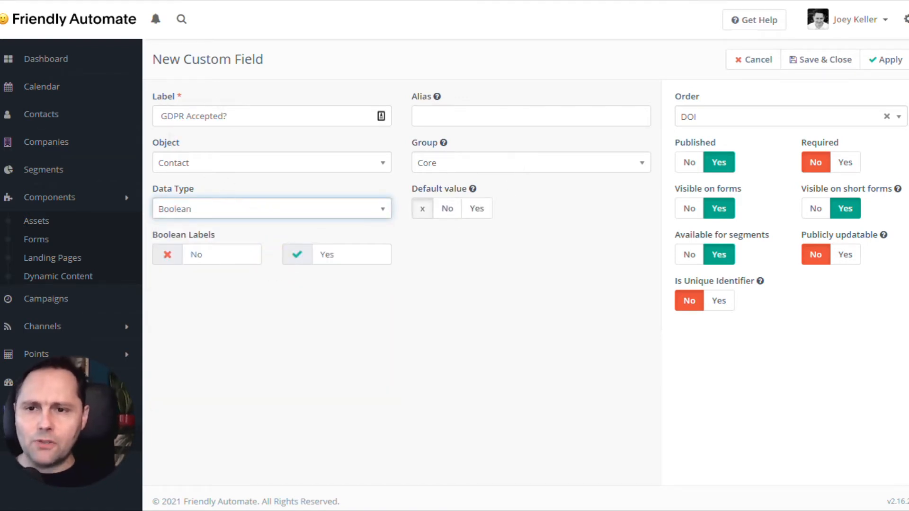
click(824, 60)
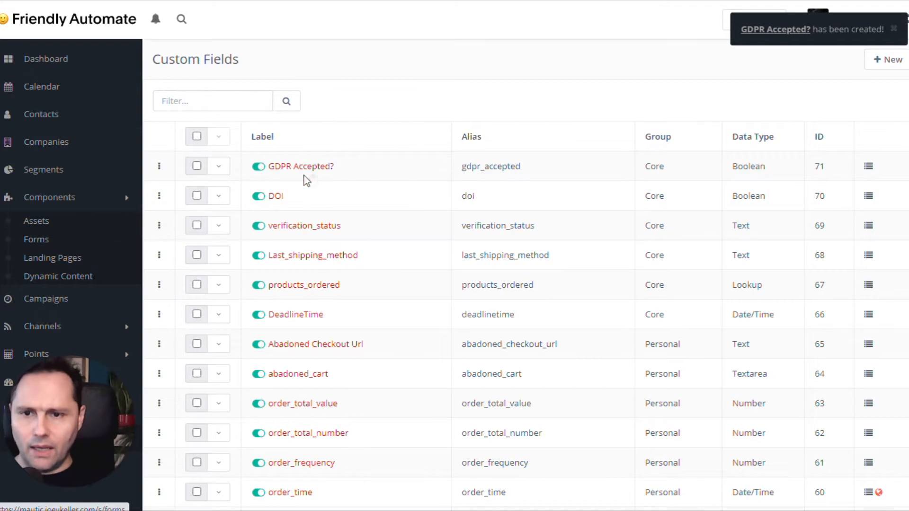
- Clone the form "Double Optin Form EN" and name the copy "Double Optin Form EN GDPR"
click(36, 239)
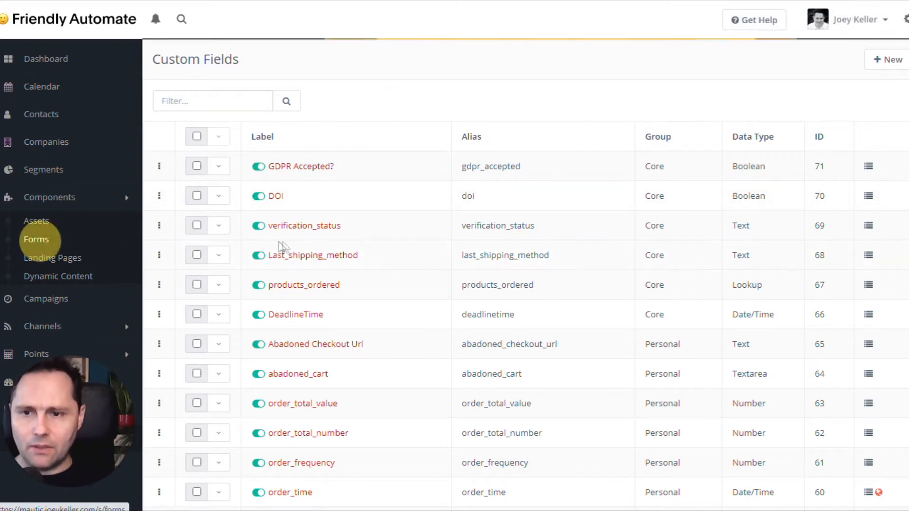
click(187, 167)
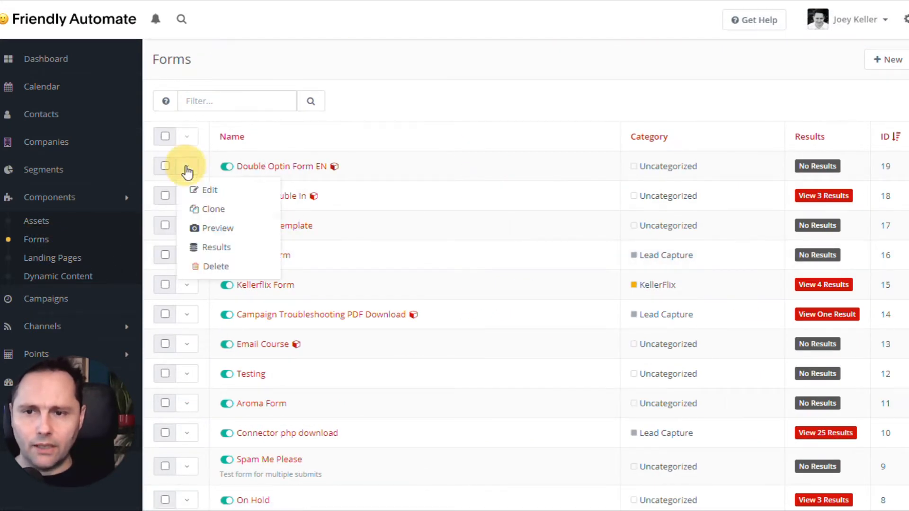
click(211, 207)
click(359, 209)
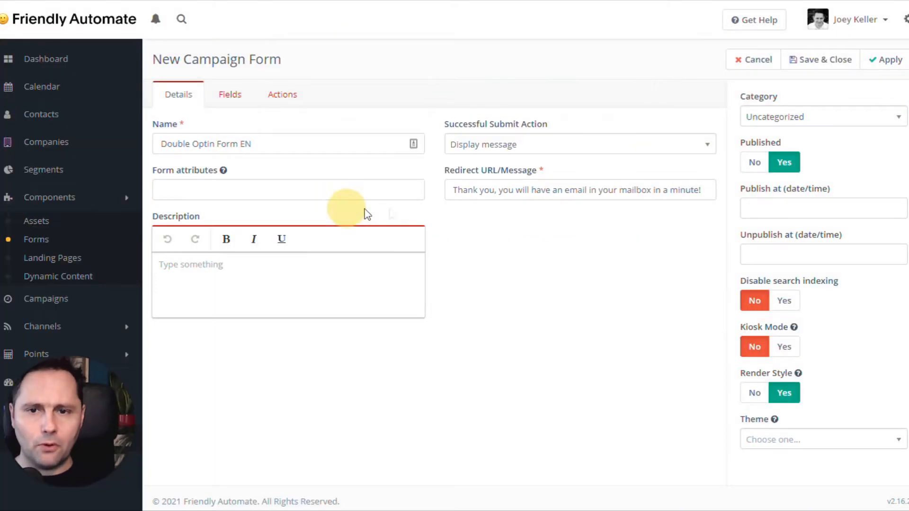
click(258, 142)
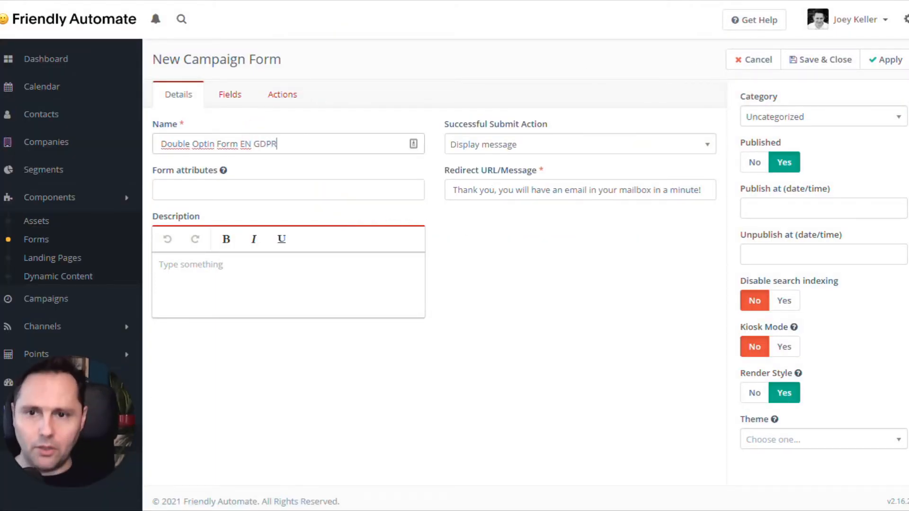
- Start a new radio group field in the cloned form and label it "GDPR Accepted?"
click(232, 97)
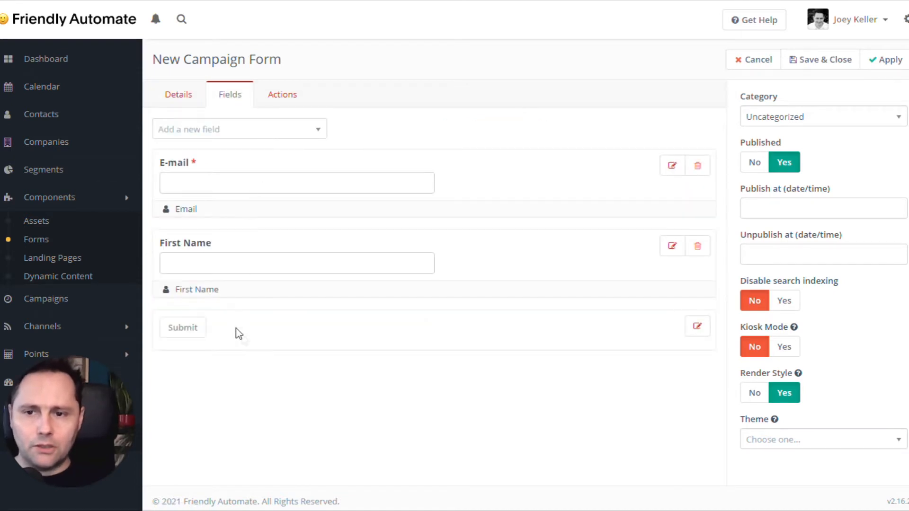
click(218, 129)
text(ra)
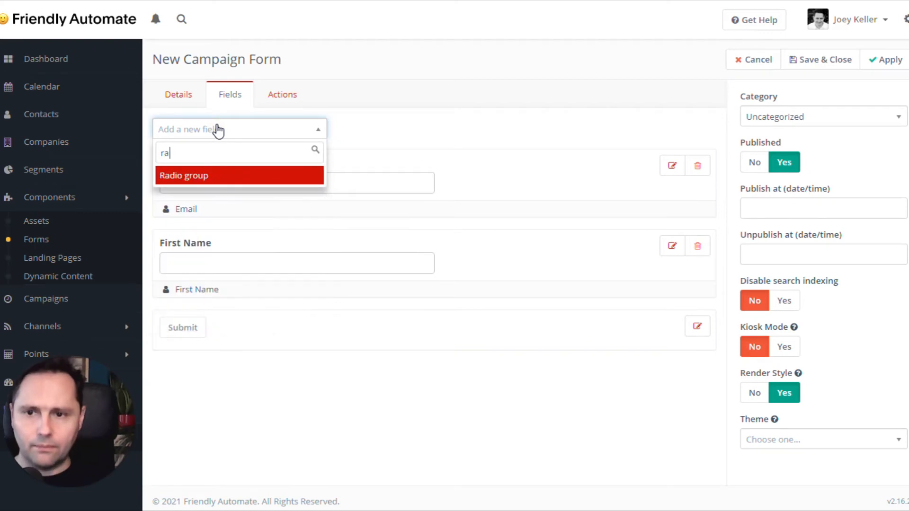
click(242, 177)
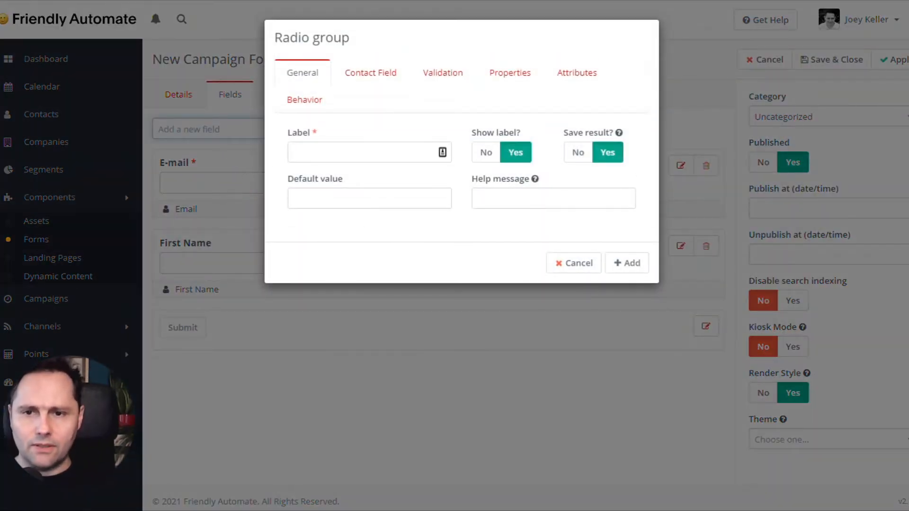
click(327, 152)
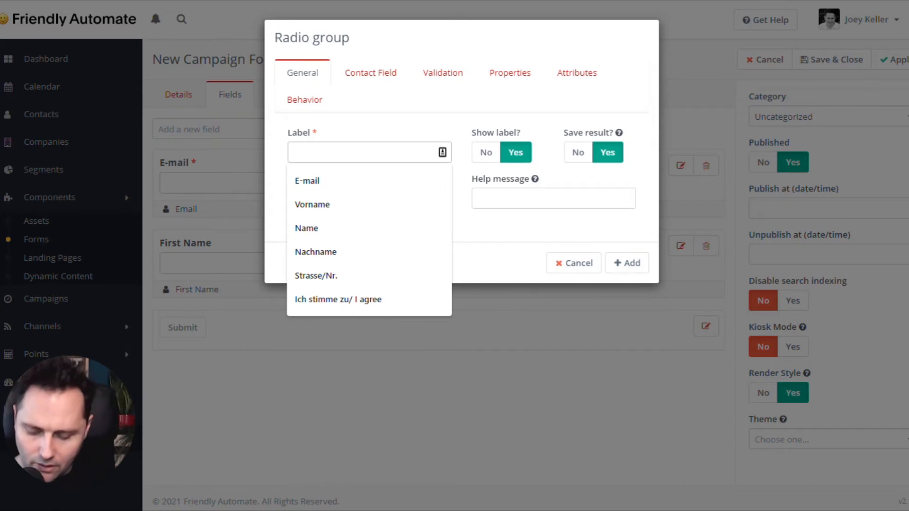
text(GDPR Acc)
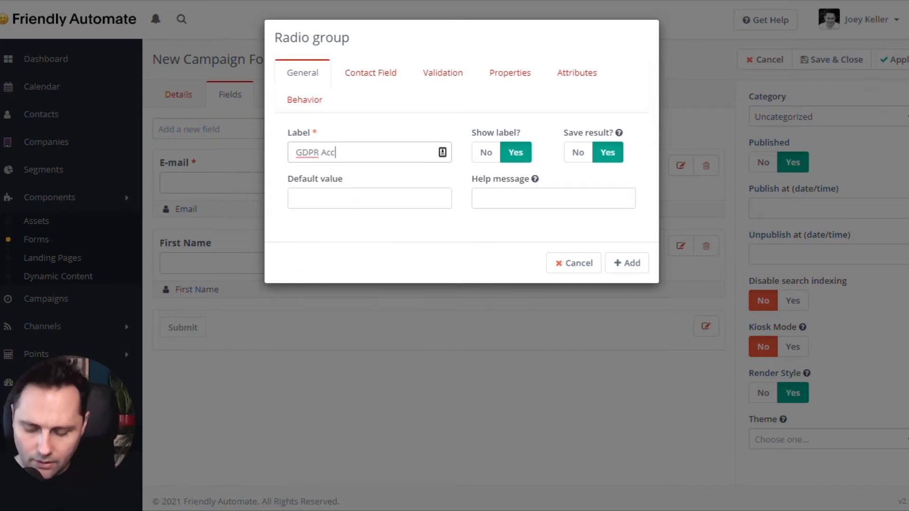
- Map the radio group to the GDPR Accepted? contact field
click(374, 77)
click(403, 138)
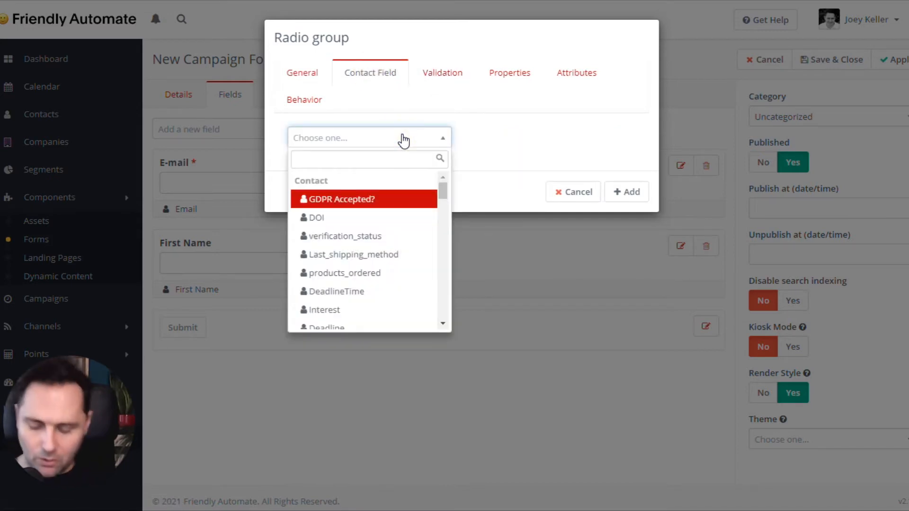
text(g)
click(393, 201)
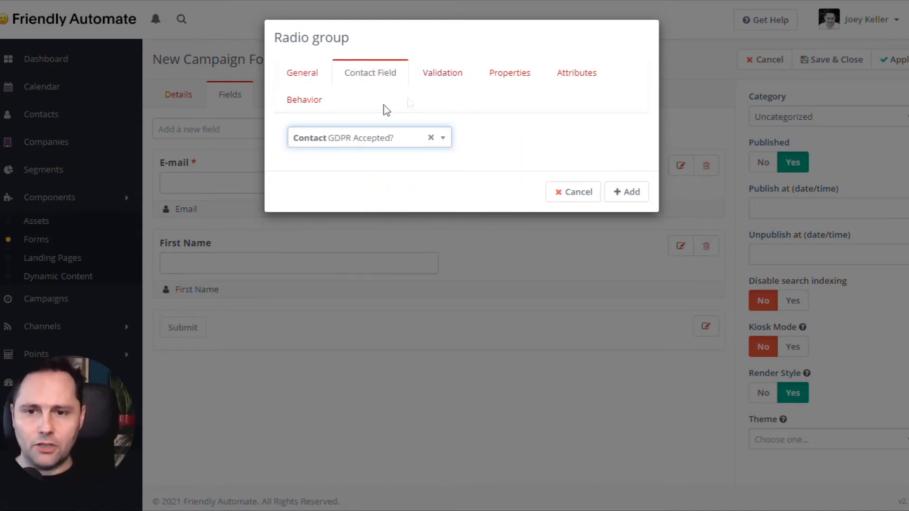
- Make the radio group required with the validation message "You need to accept to be able to contacted!"
click(436, 79)
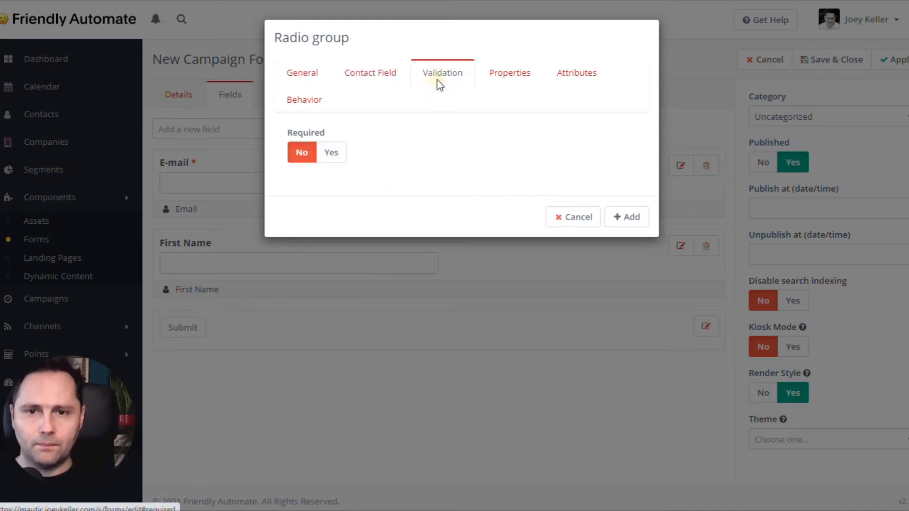
click(331, 153)
click(419, 152)
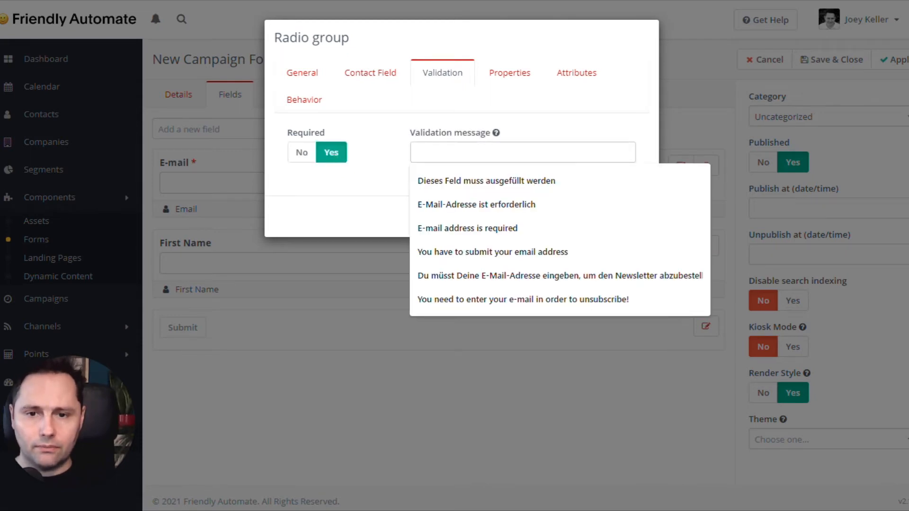
text(You ne)
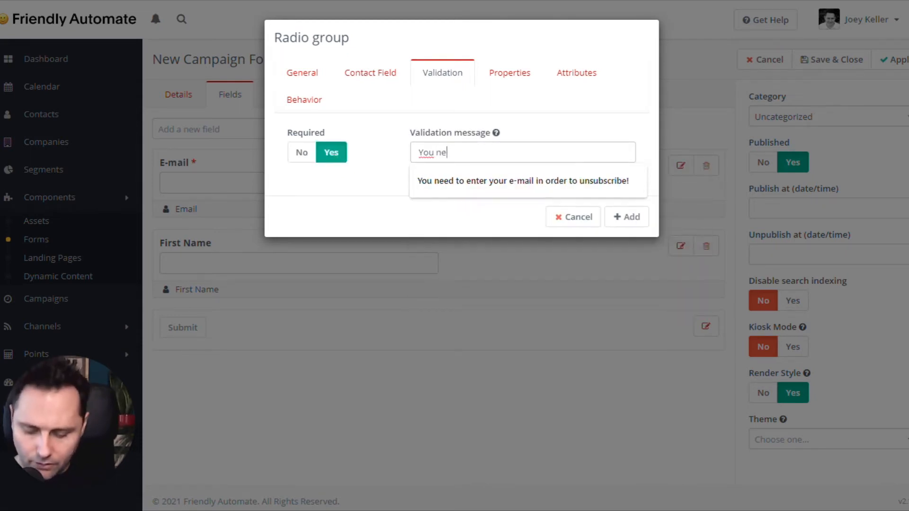
text(ed to accept to be able to contacted!)
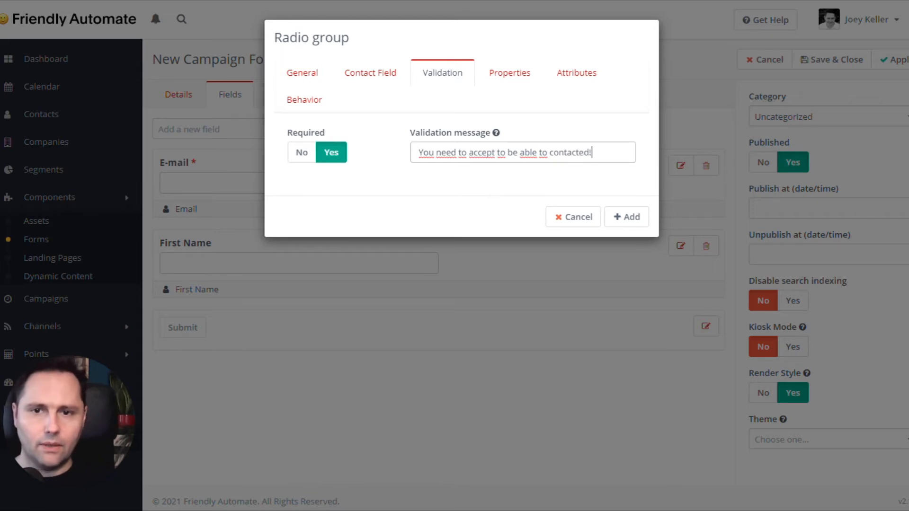
- Give the radio group a single "Yes" option in its option list and add the field to the form
click(517, 76)
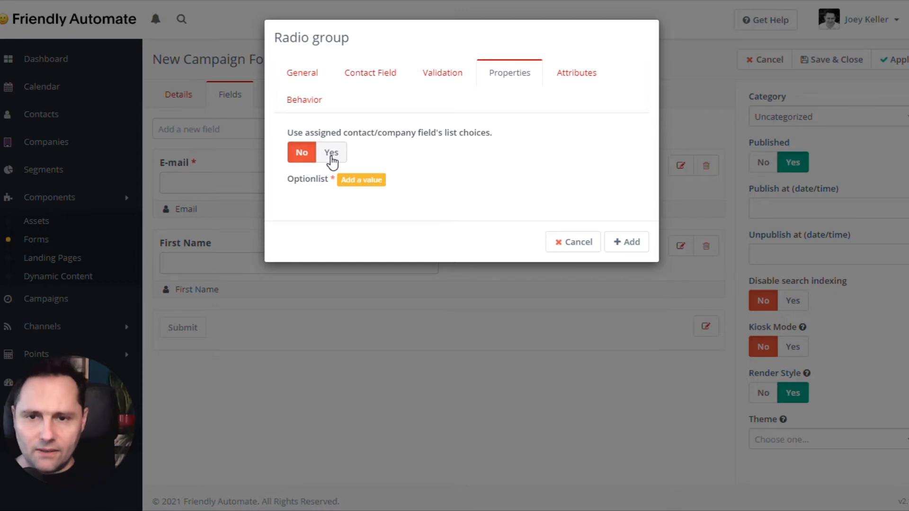
click(374, 179)
click(372, 196)
text(Yes)
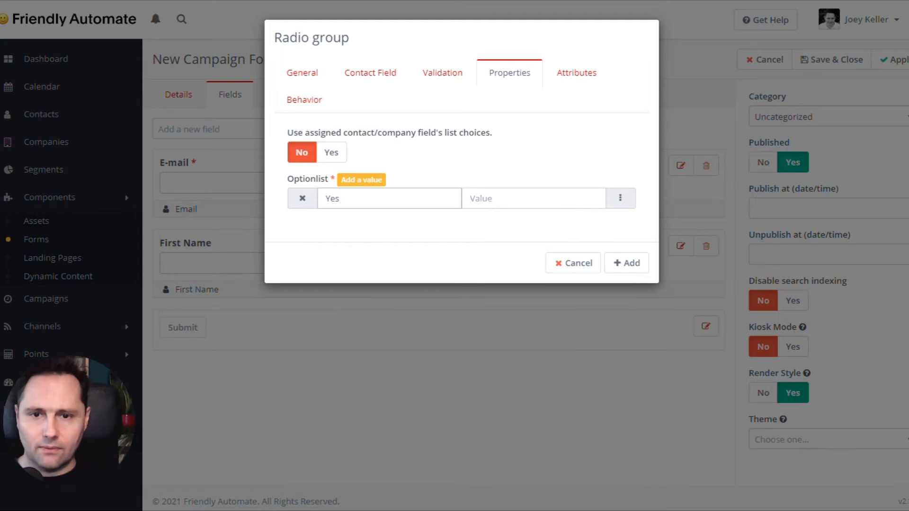
key(Tab)
text(Y)
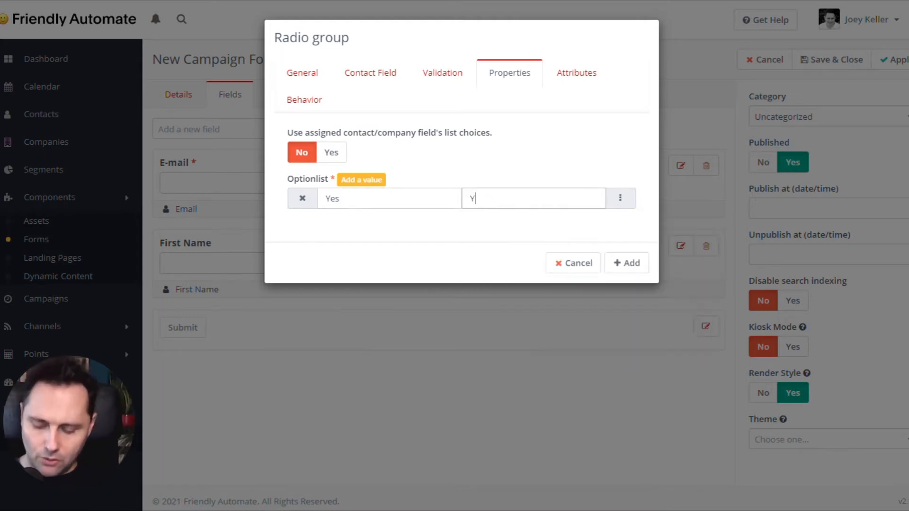
click(627, 264)
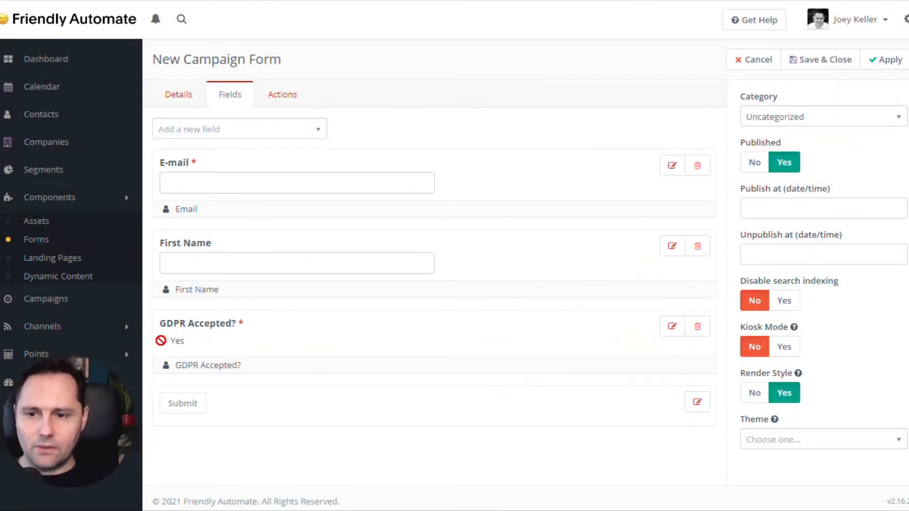
- Check the label of the GDPR Accepted? field, update the field, and save and close the form
click(672, 326)
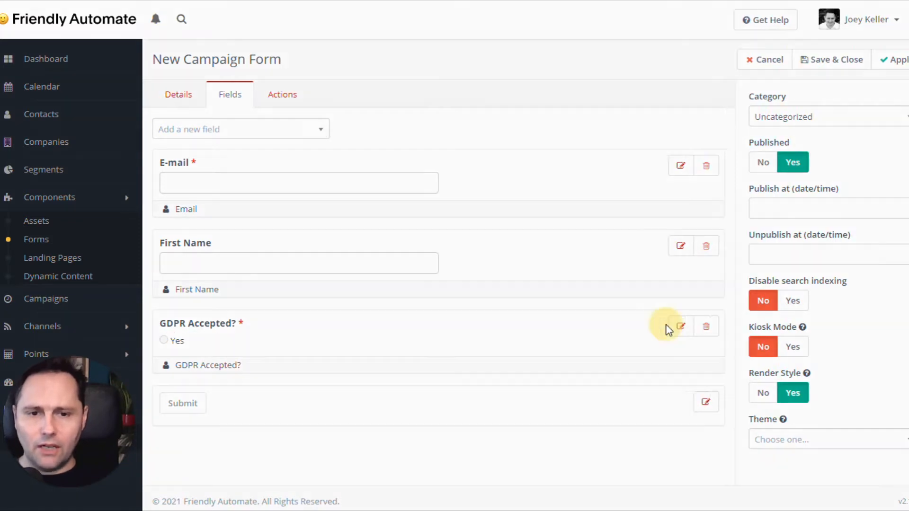
click(386, 157)
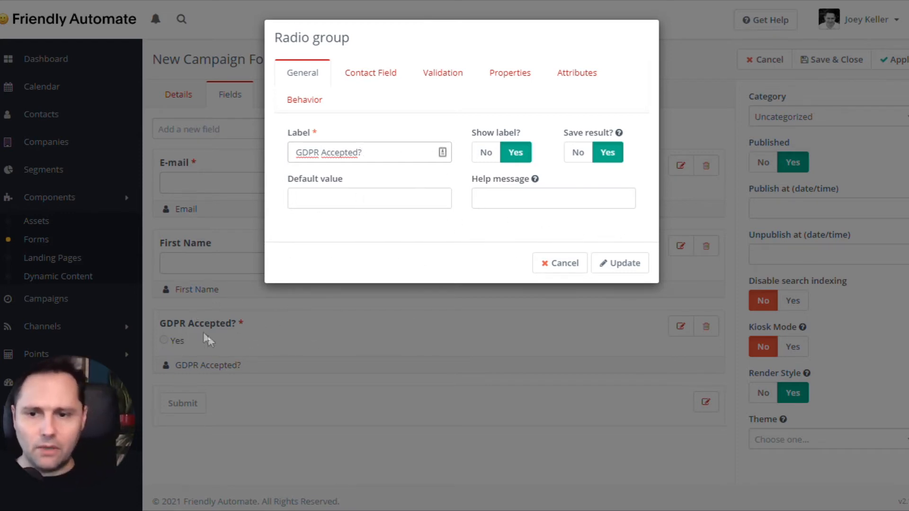
click(618, 263)
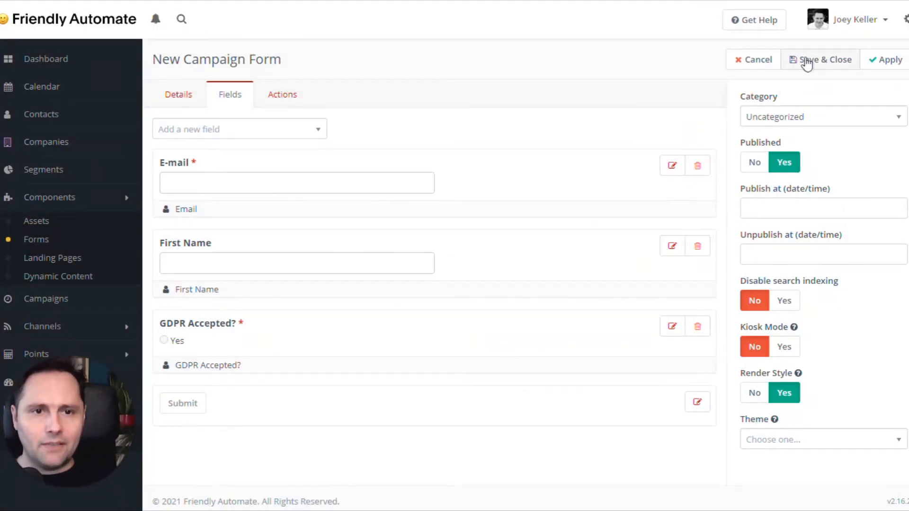
click(809, 61)
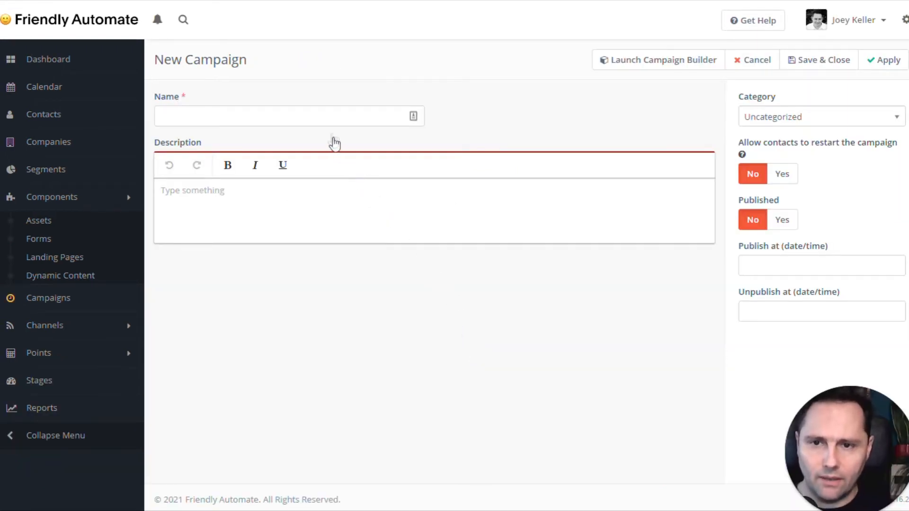
click(329, 114)
text(Double)
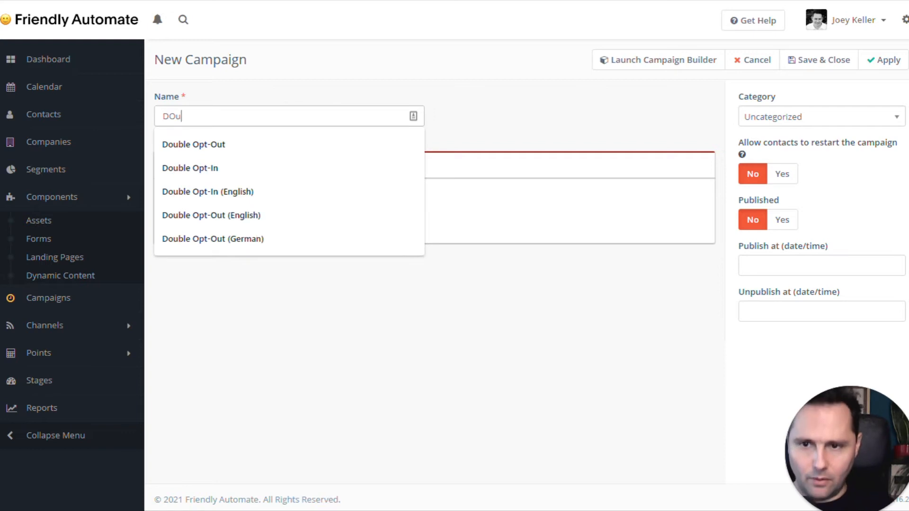
key(BackSpace)
key(BackSpace)
key(BackSpace)
key(BackSpace)
key(BackSpace)
key(Down)
key(Down)
key(Down)
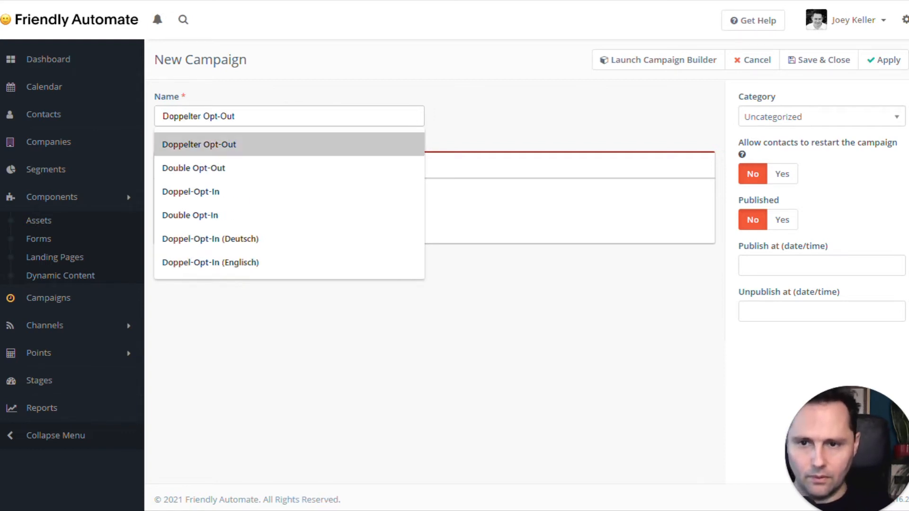
key(Return)
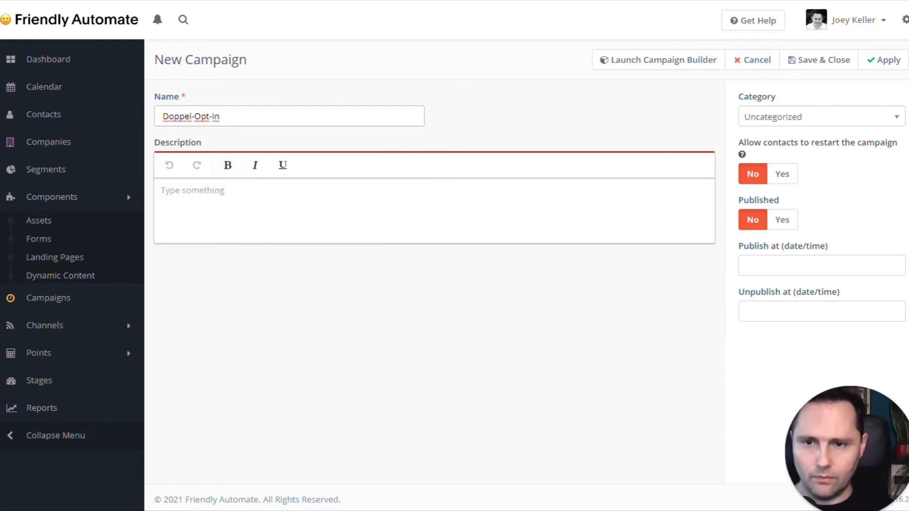
- Name the new campaign "Double Opt-In (English)"
drag(221, 117, 123, 111)
text(Doub)
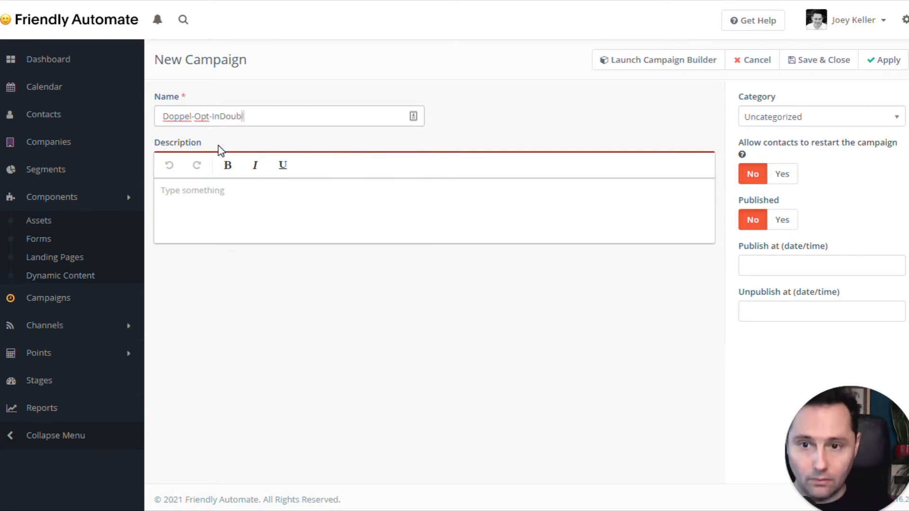
text(le)
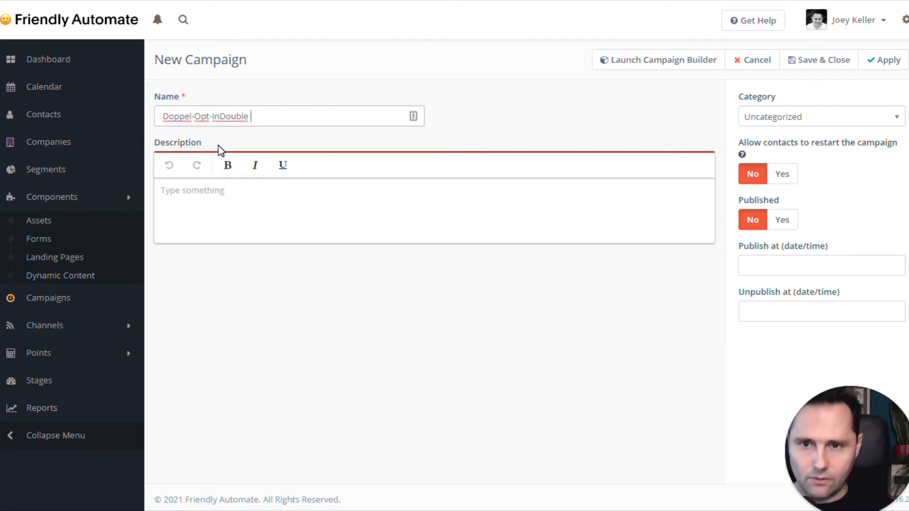
key(BackSpace)
key(BackSpace)
key(BackSpace)
key(BackSpace)
key(BackSpace)
key(BackSpace)
key(BackSpace)
key(BackSpace)
key(BackSpace)
key(BackSpace)
key(BackSpace)
key(BackSpace)
key(BackSpace)
key(BackSpace)
key(BackSpace)
key(BackSpace)
key(BackSpace)
key(BackSpace)
text(u)
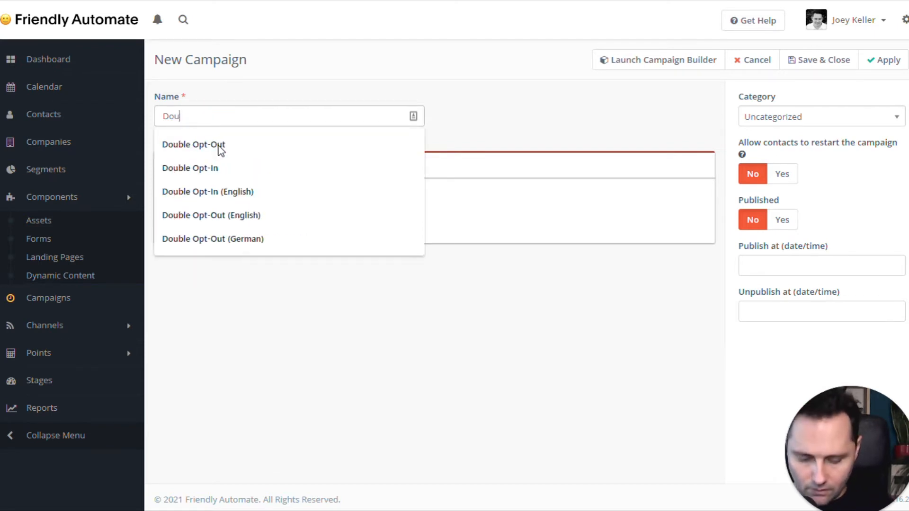
text(ble Opt-in)
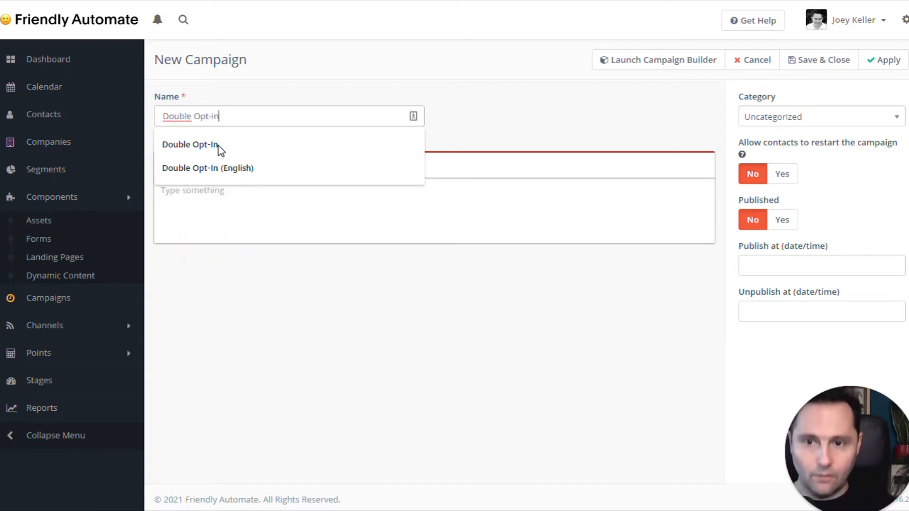
click(237, 169)
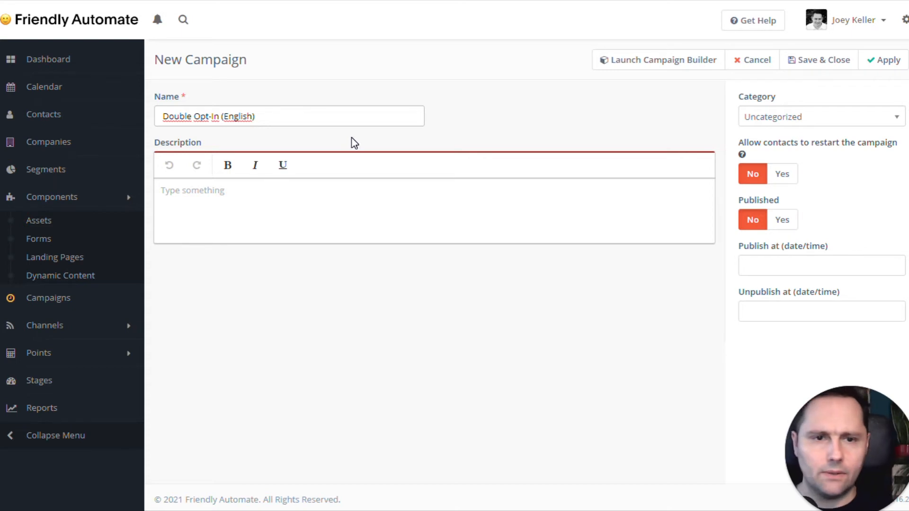
- Launch the campaign builder and add the campaign forms Double Optin Form EN and Double Optin Form EN GDPR as contact source
click(634, 72)
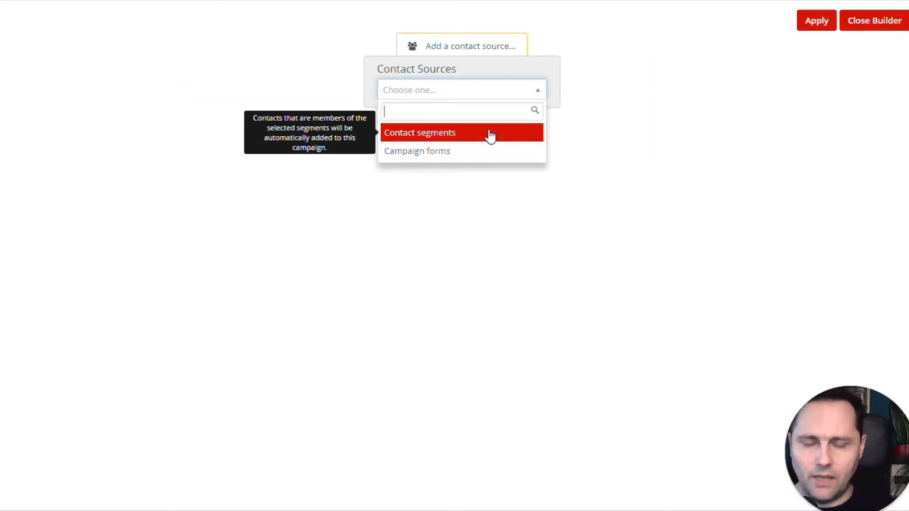
click(479, 152)
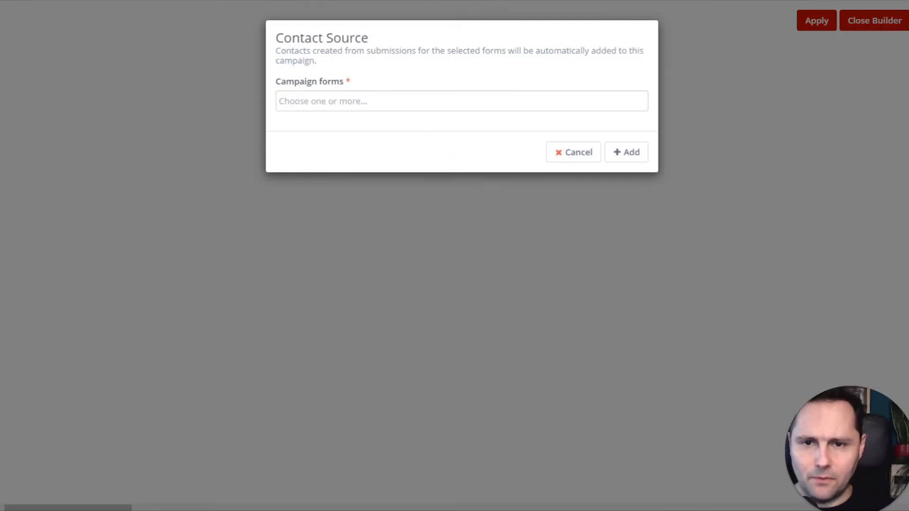
click(396, 100)
click(397, 139)
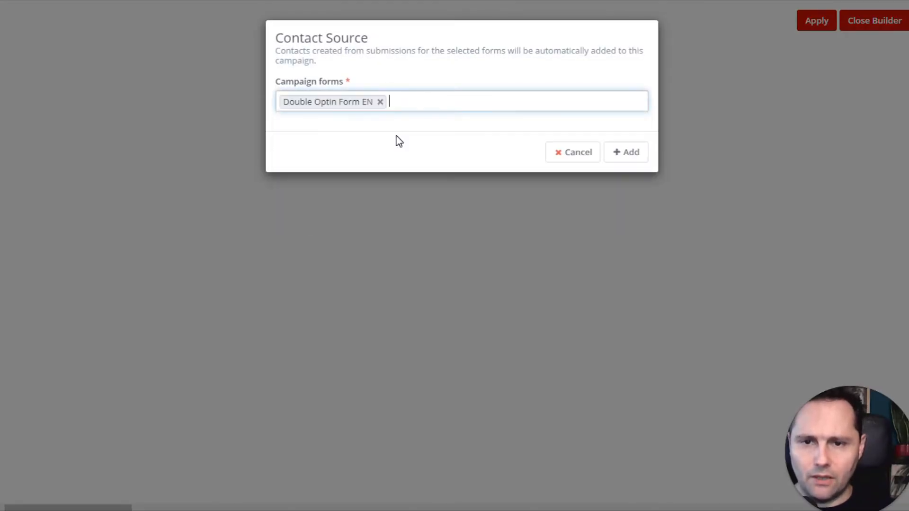
click(421, 102)
click(429, 141)
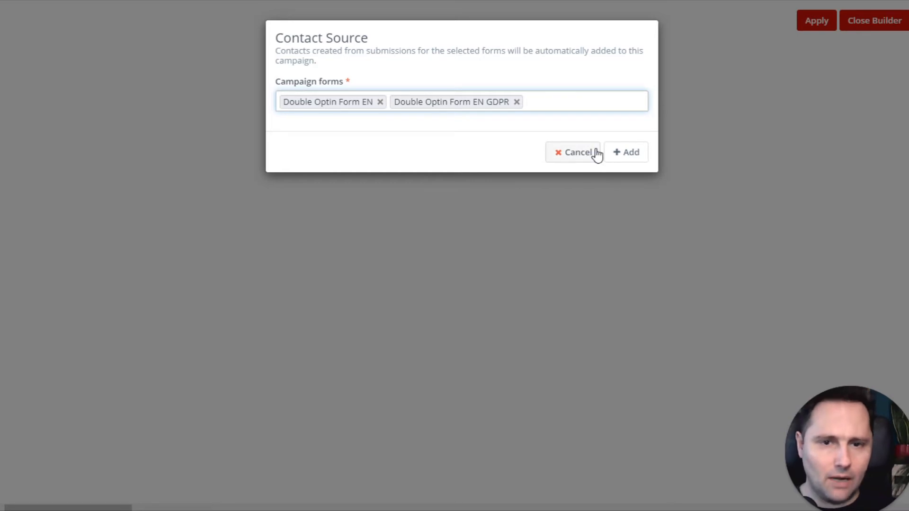
click(625, 158)
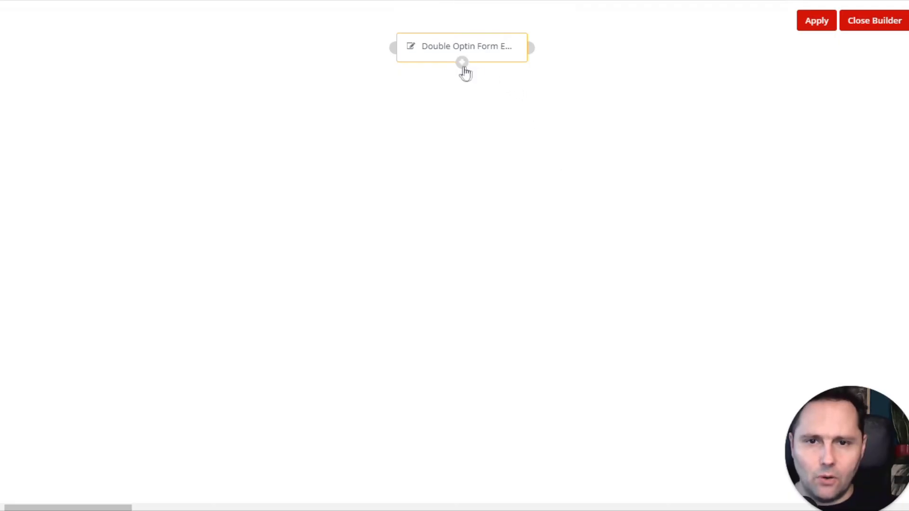
- Add a Send email action after the form source that immediately sends Conf Email ENG, and place it directly below the source
click(462, 64)
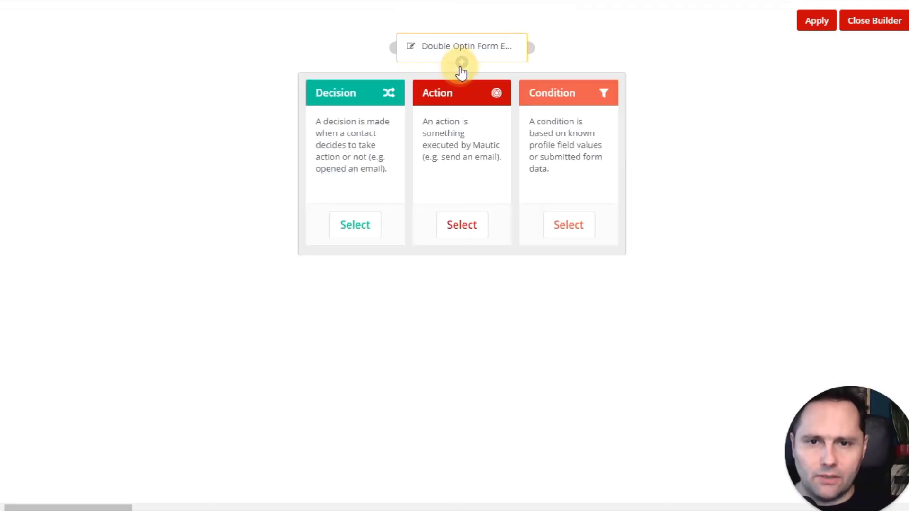
click(466, 229)
text(con)
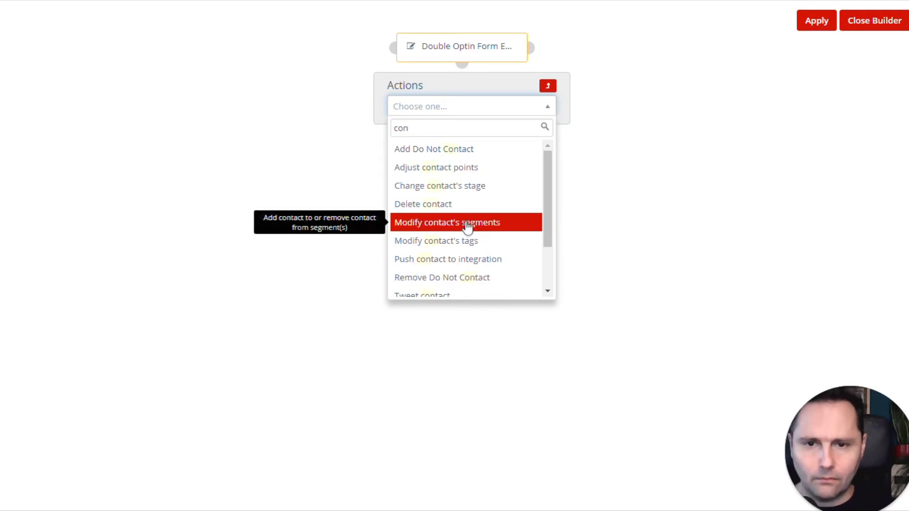
key(BackSpace)
key(BackSpace)
key(BackSpace)
text(email)
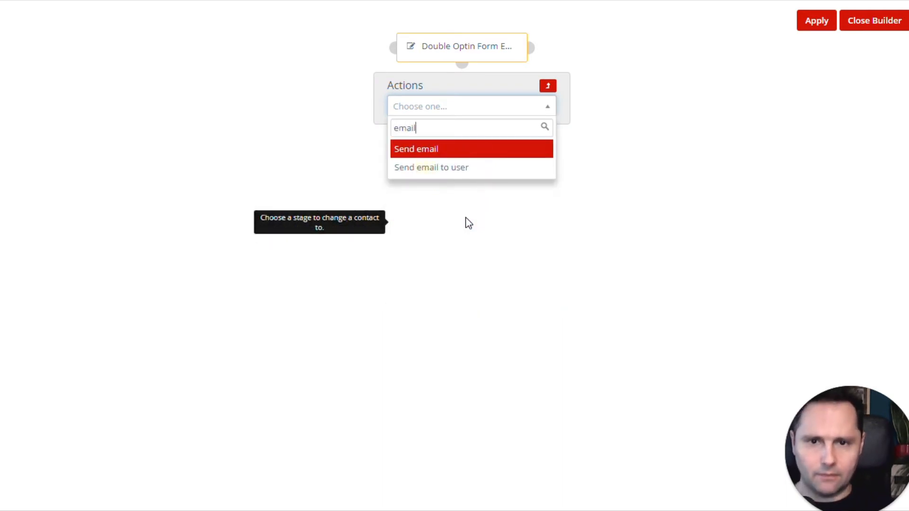
click(490, 149)
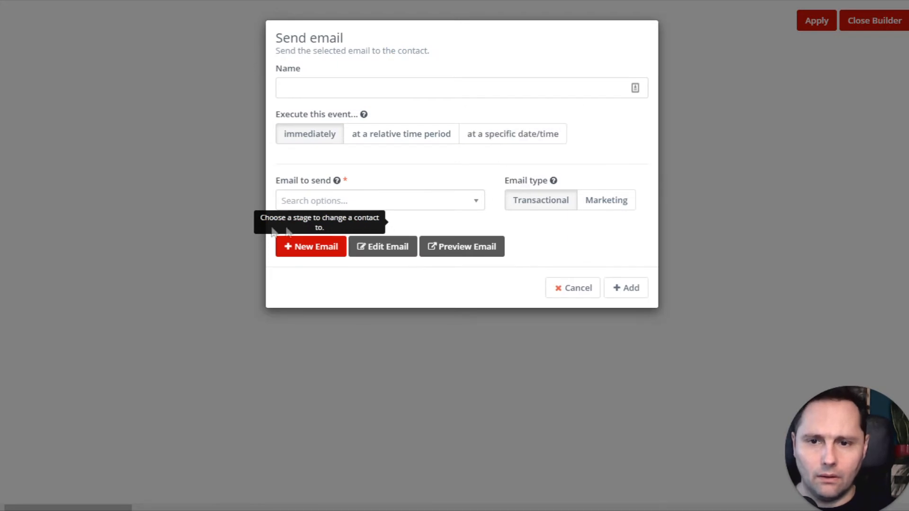
click(392, 203)
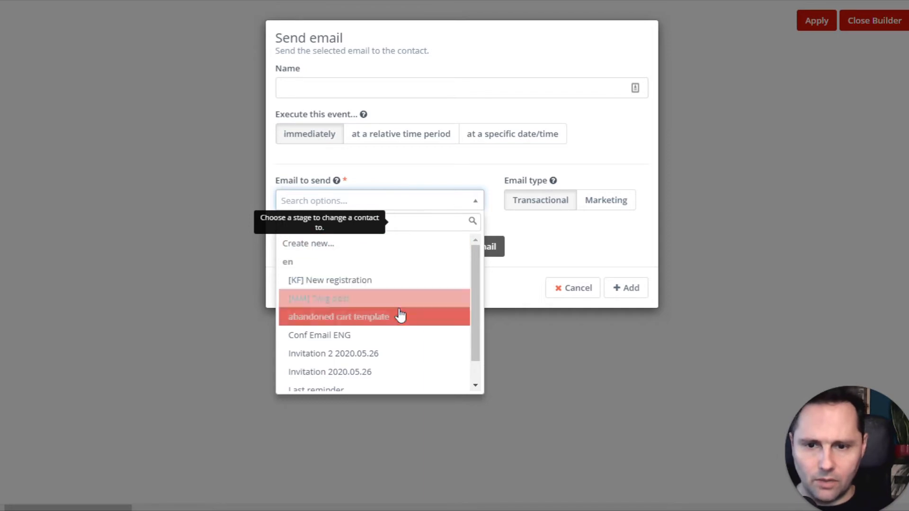
click(406, 334)
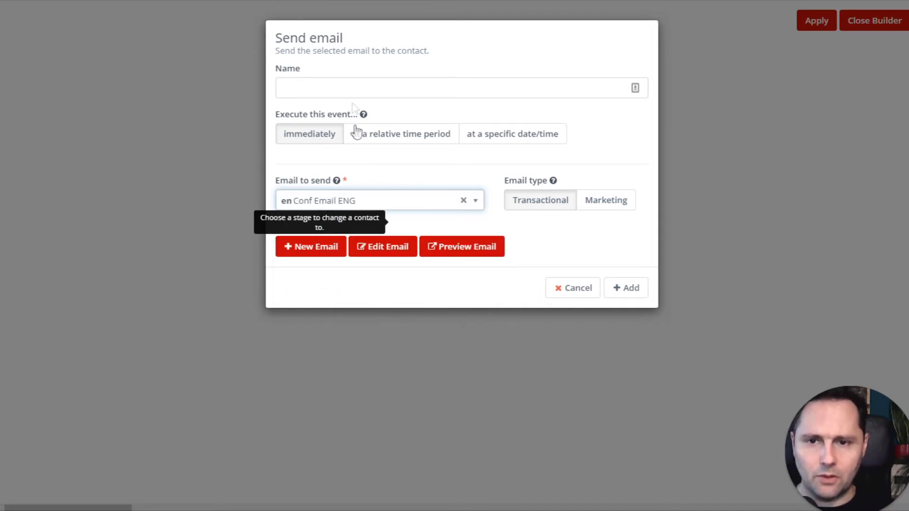
click(621, 288)
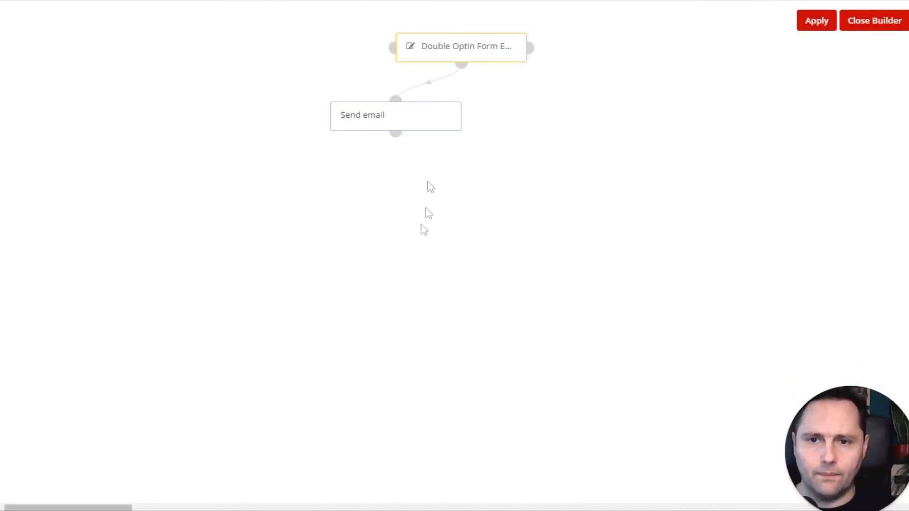
drag(396, 118, 434, 117)
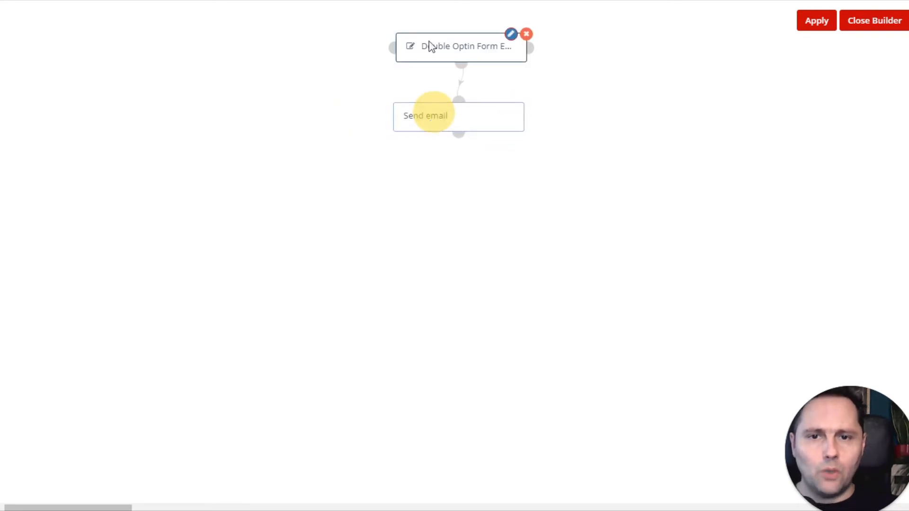
- Attach an Add Do Not Contact action for the Email channel to the Send email action and move it off to the side
click(457, 137)
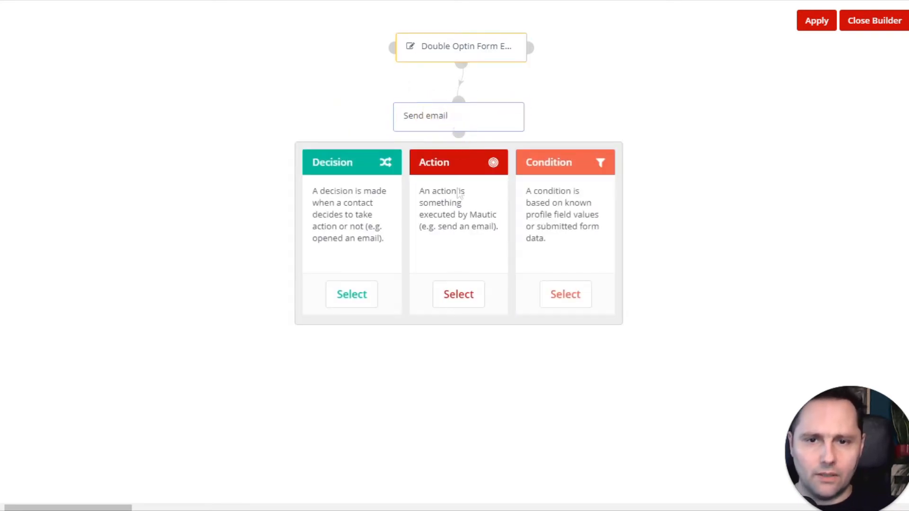
click(458, 294)
text(do)
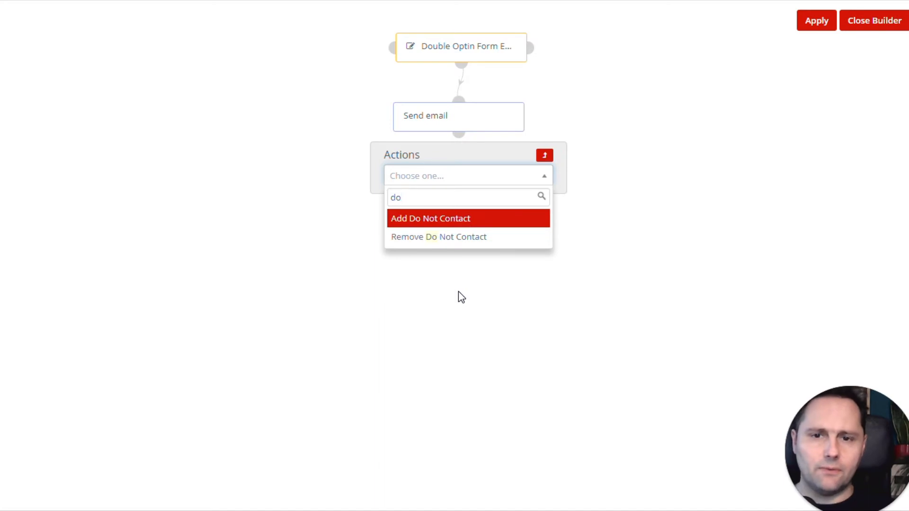
click(477, 219)
click(374, 199)
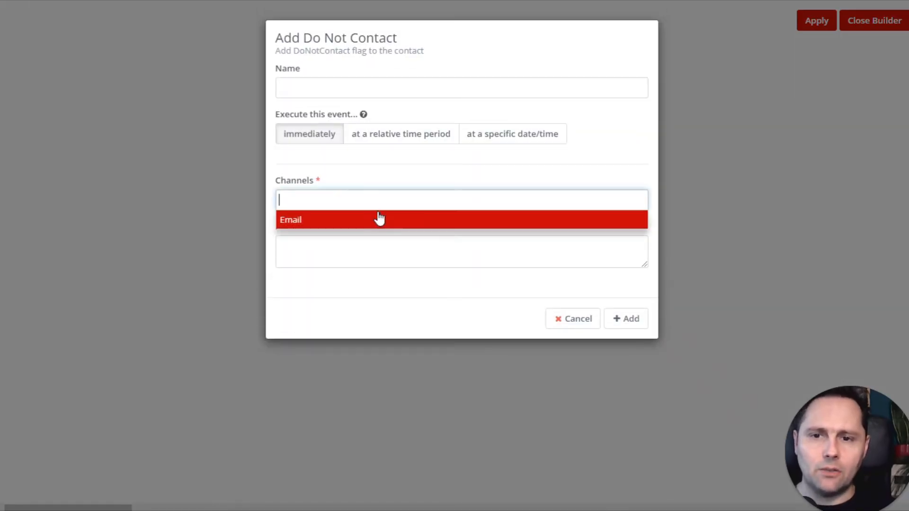
click(377, 217)
click(627, 318)
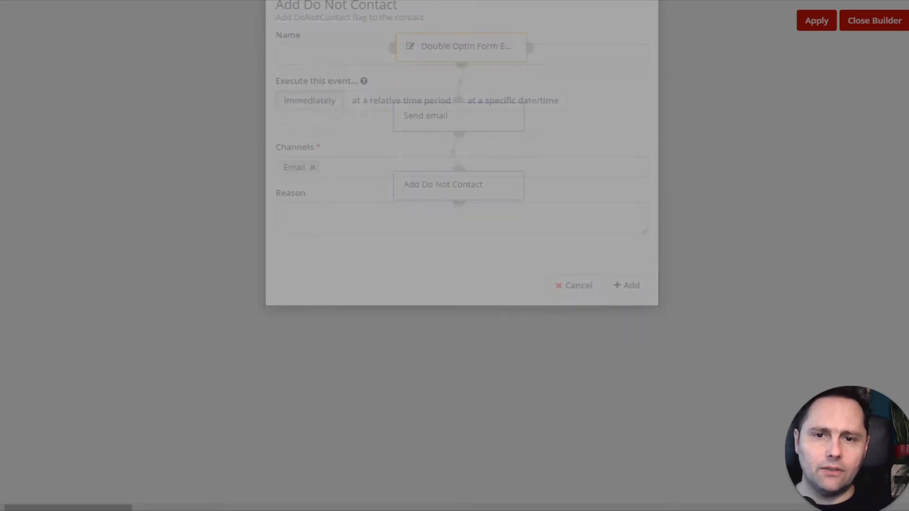
mouse_move(428, 122)
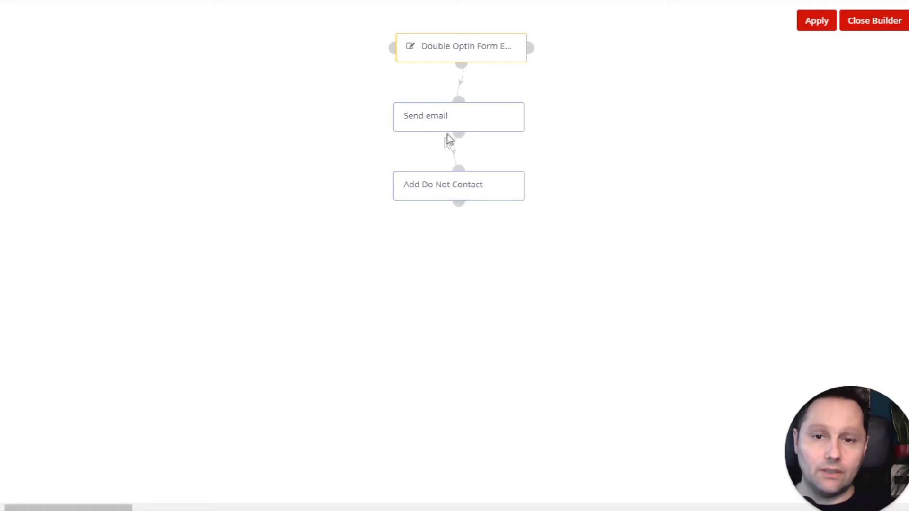
mouse_move(461, 193)
drag(462, 193, 660, 176)
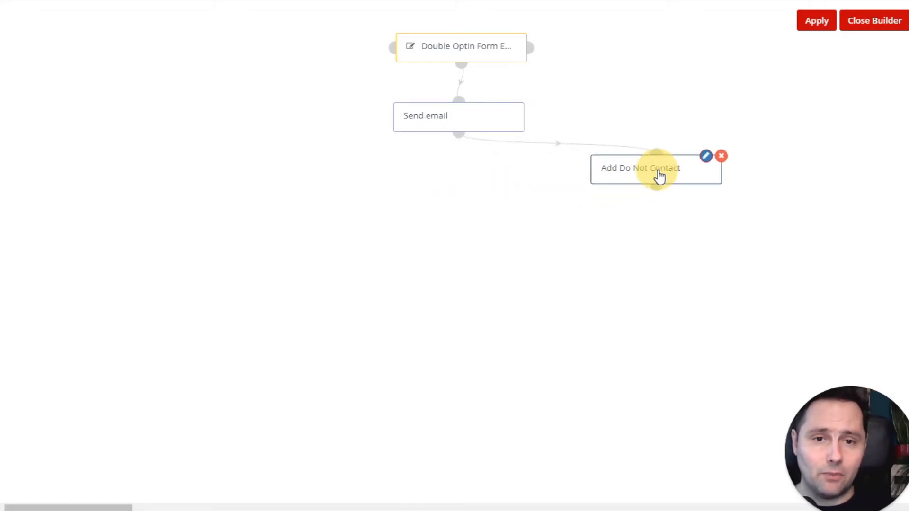
- Attach a Clicks email decision limited to URLs containing "confirmation-en" to the Send email action and place it below
click(456, 134)
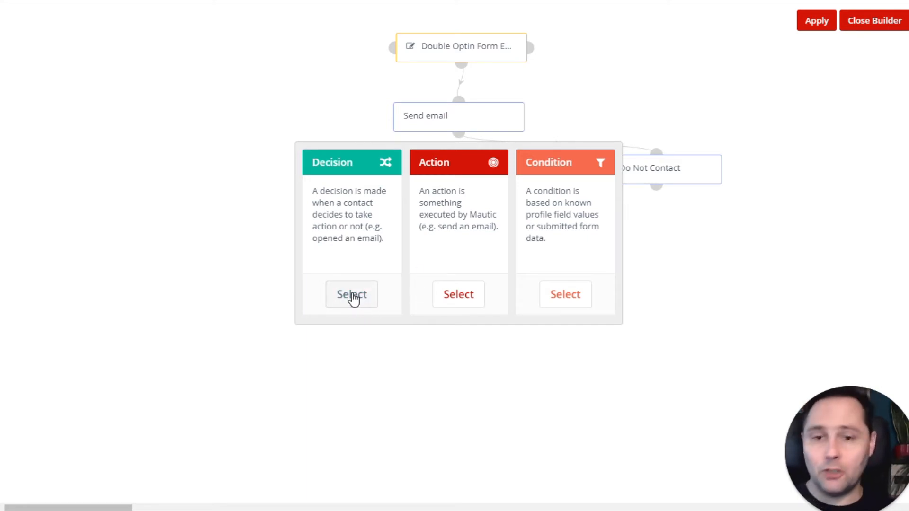
click(352, 295)
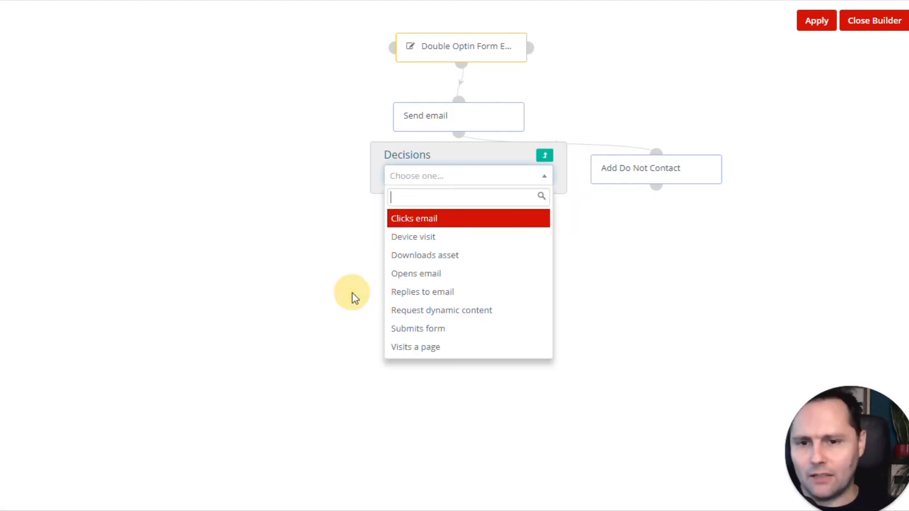
click(472, 219)
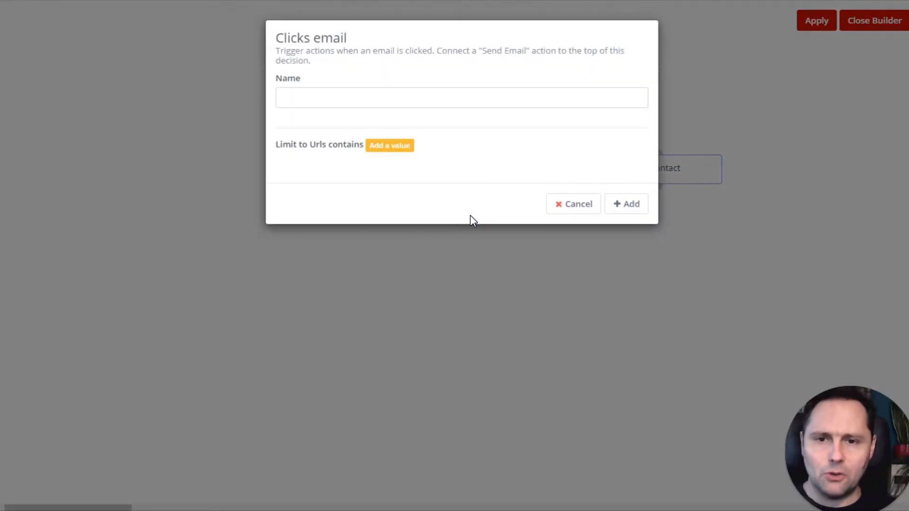
click(400, 147)
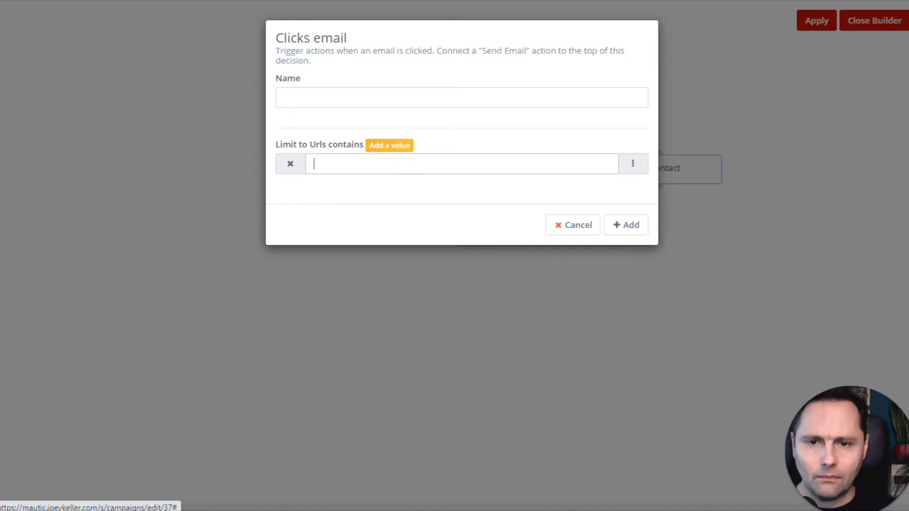
text(cib)
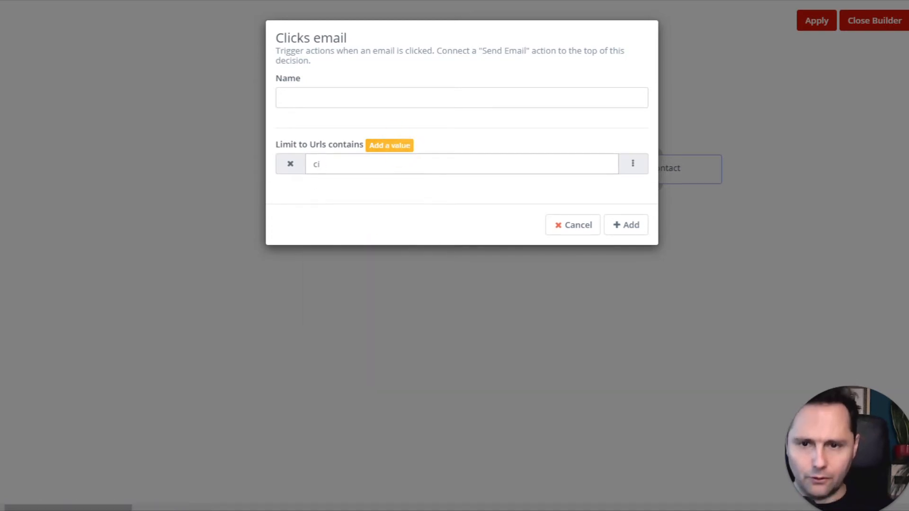
key(BackSpace)
text(onfirmation-en)
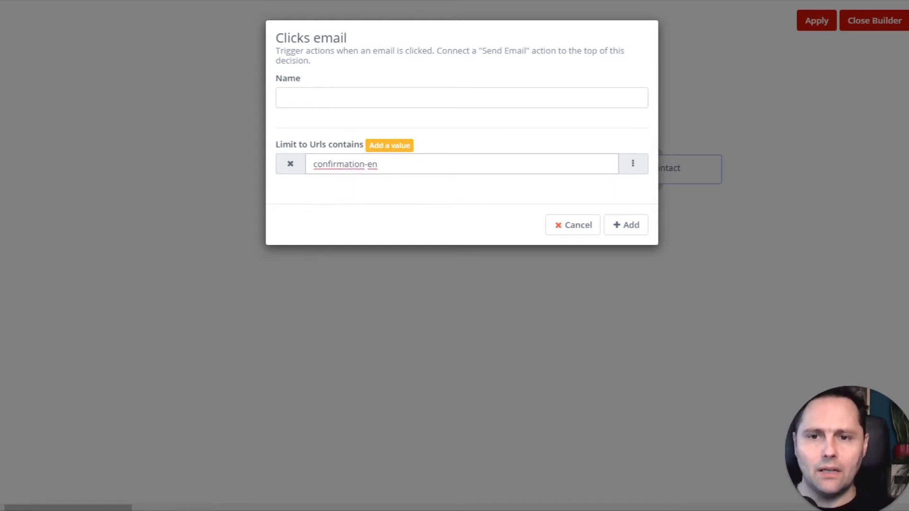
click(626, 225)
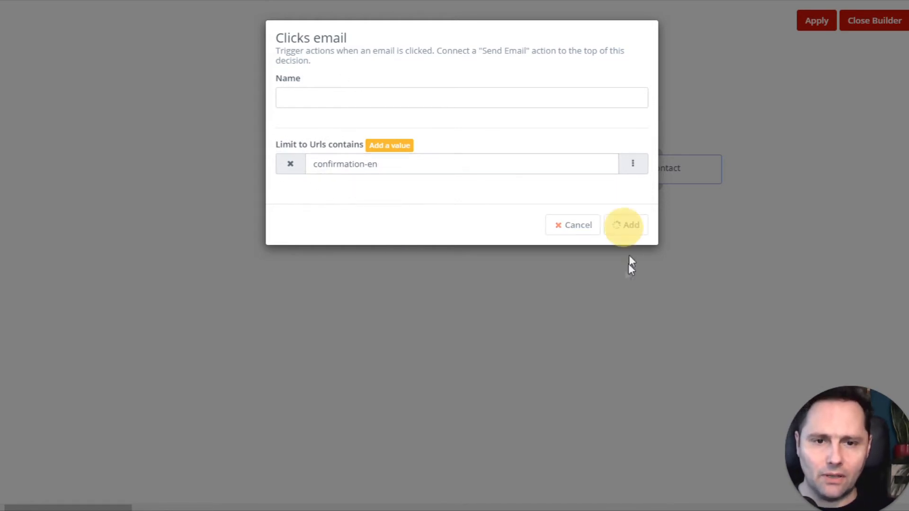
drag(460, 193, 441, 195)
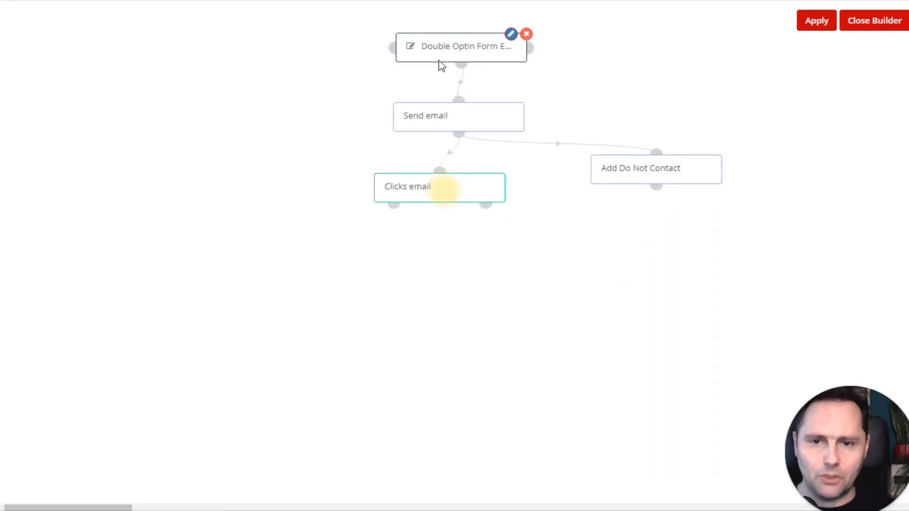
- Attach a Delete contact action to the non-click path of Clicks email, executed within 30 days, and move it off to the side
click(485, 203)
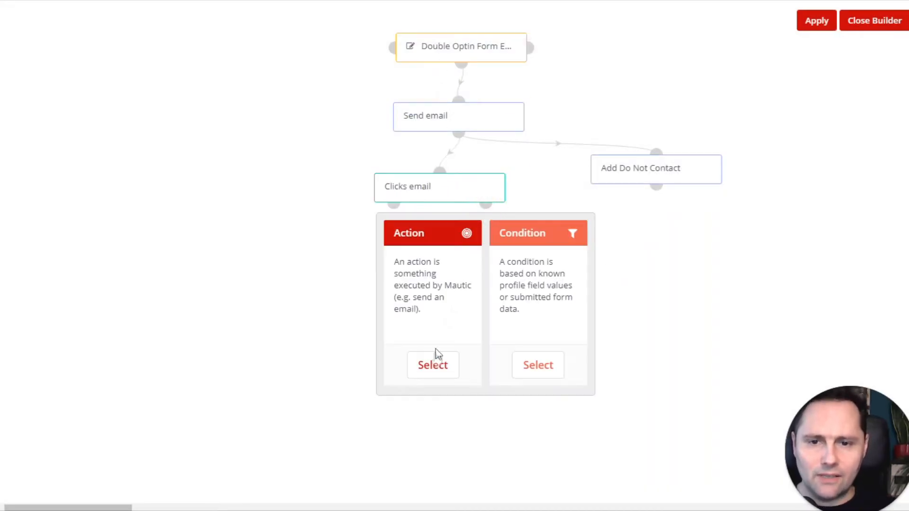
click(432, 366)
text(del)
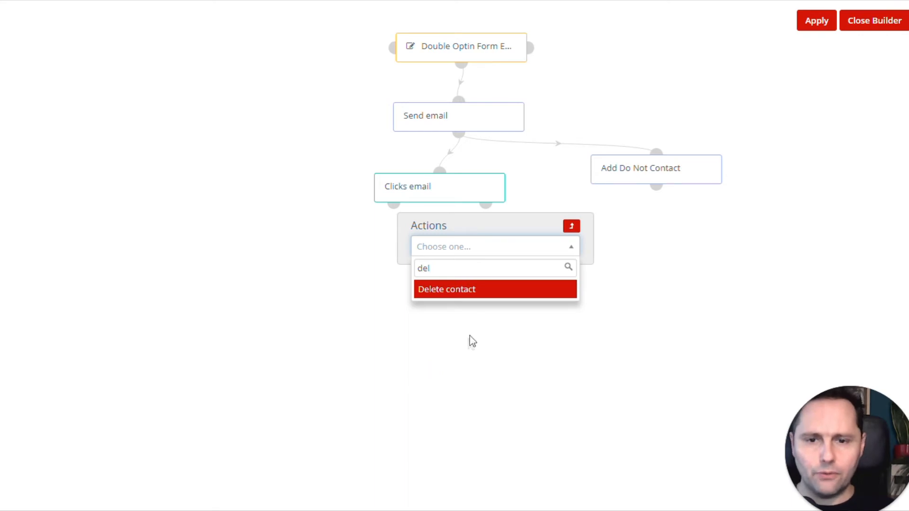
click(500, 295)
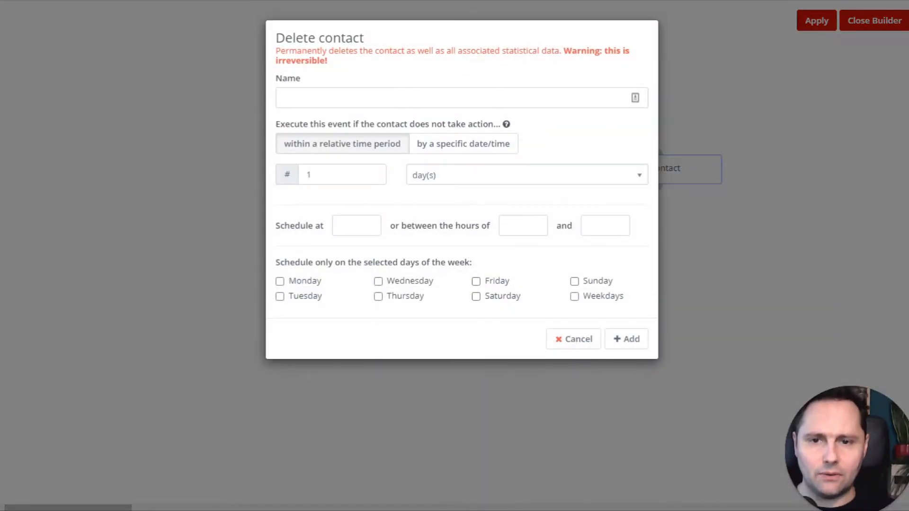
click(338, 174)
key(BackSpace)
text(30)
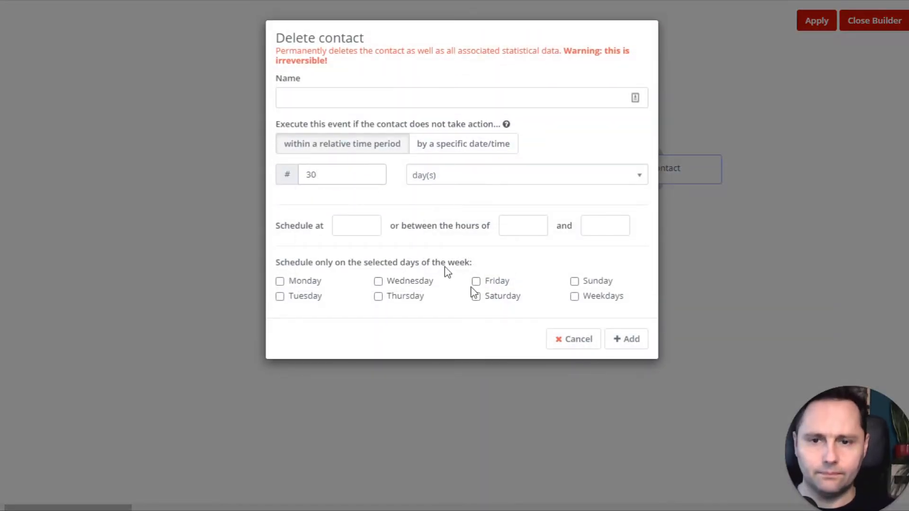
click(625, 344)
drag(493, 262, 638, 263)
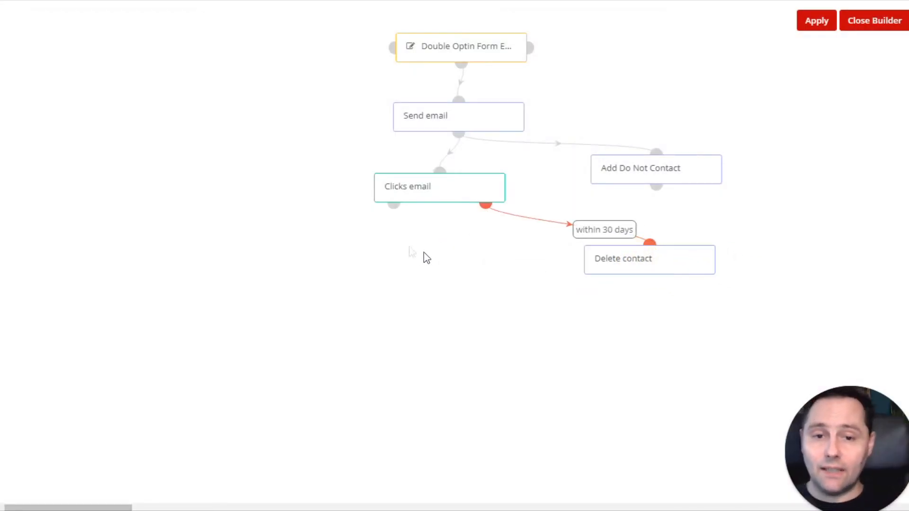
click(393, 205)
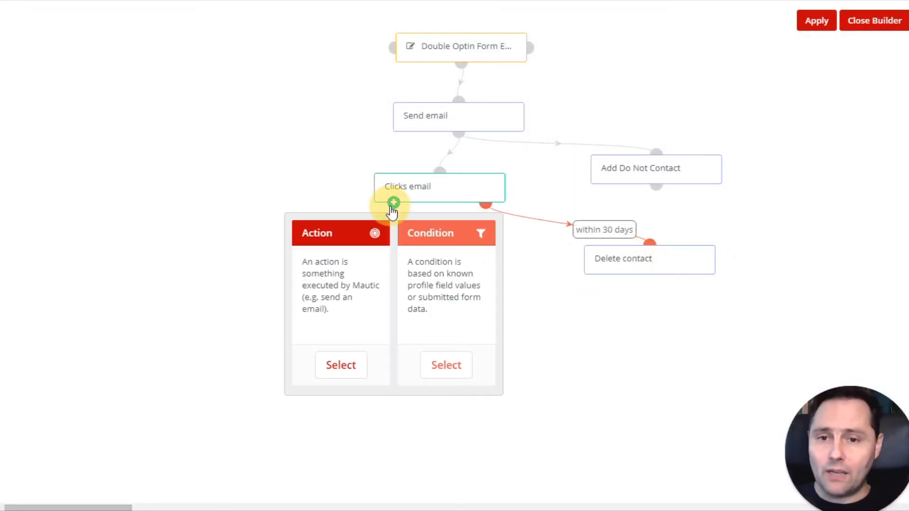
click(344, 372)
text(do)
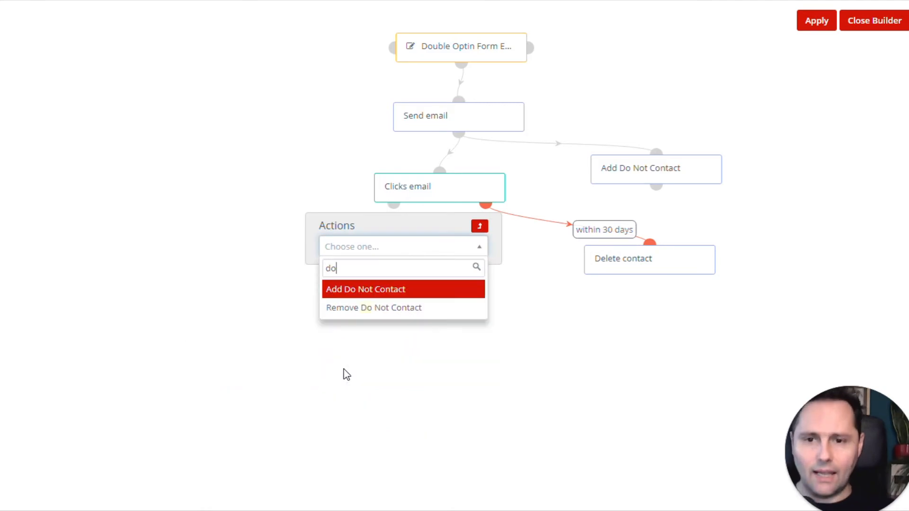
click(404, 293)
click(558, 319)
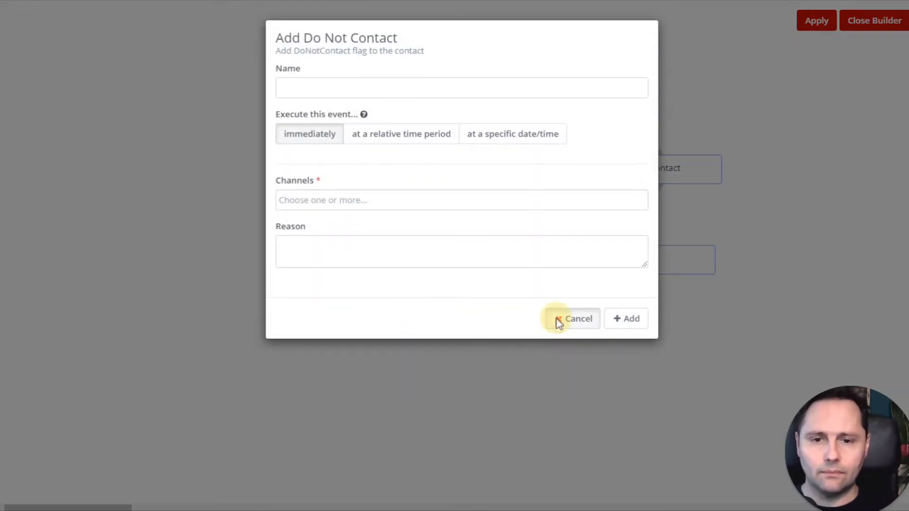
- Attach a Remove Do Not Contact action with a channel to the positive path of Clicks email and place it directly below
click(393, 204)
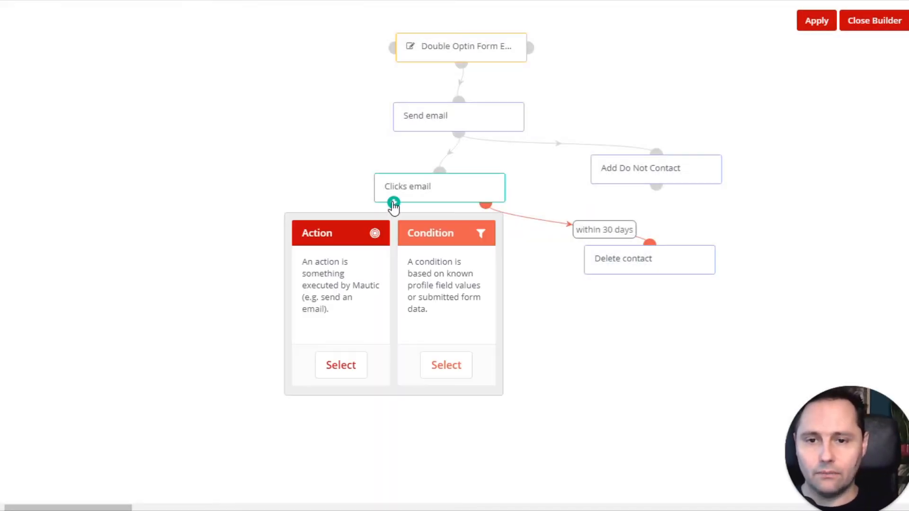
click(348, 368)
text(remo)
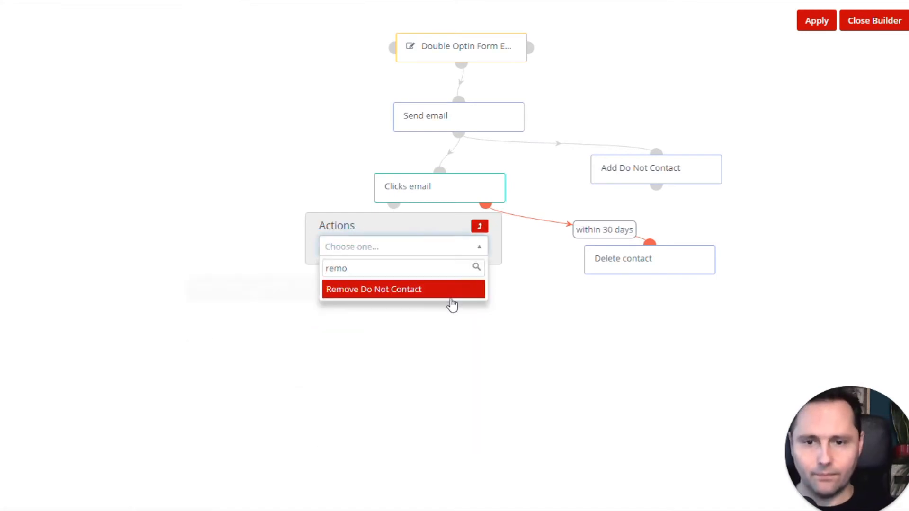
click(450, 295)
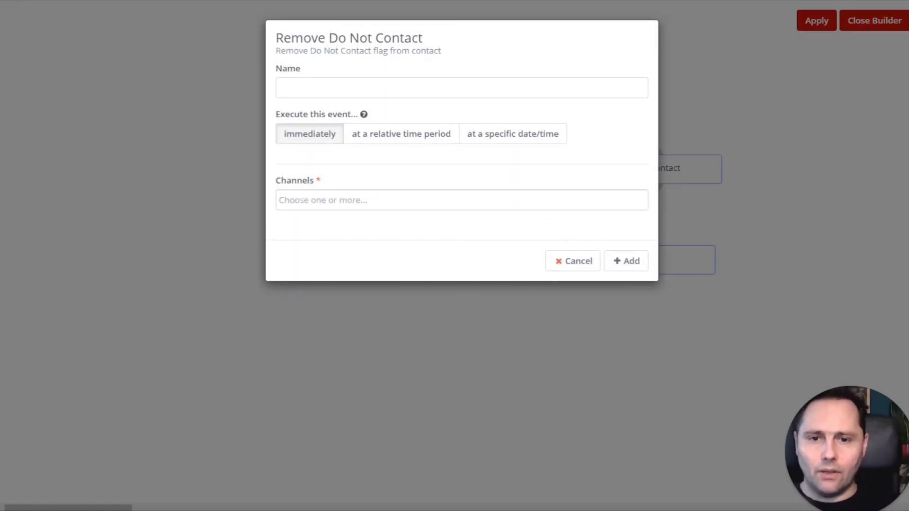
click(518, 201)
click(518, 219)
click(637, 267)
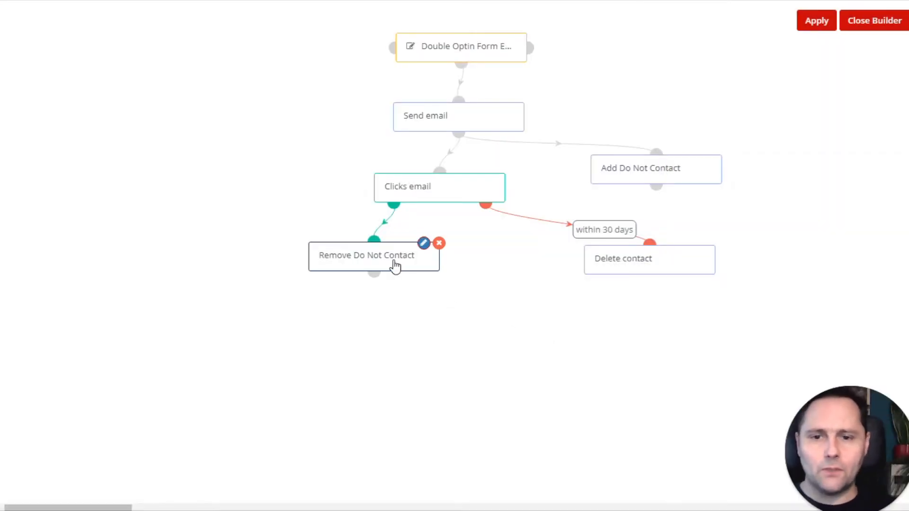
drag(391, 266, 414, 262)
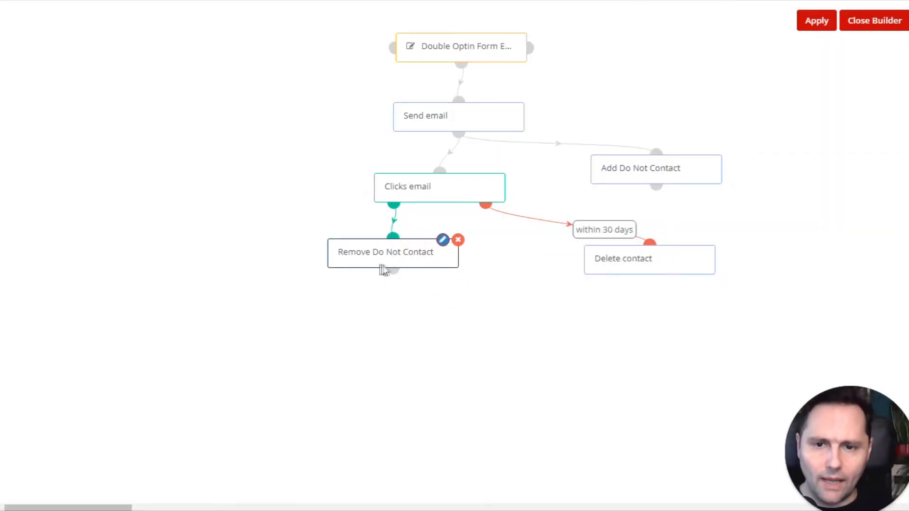
- Find the Update contact action among the available actions and choose it as the event following Remove Do Not Contact
click(392, 270)
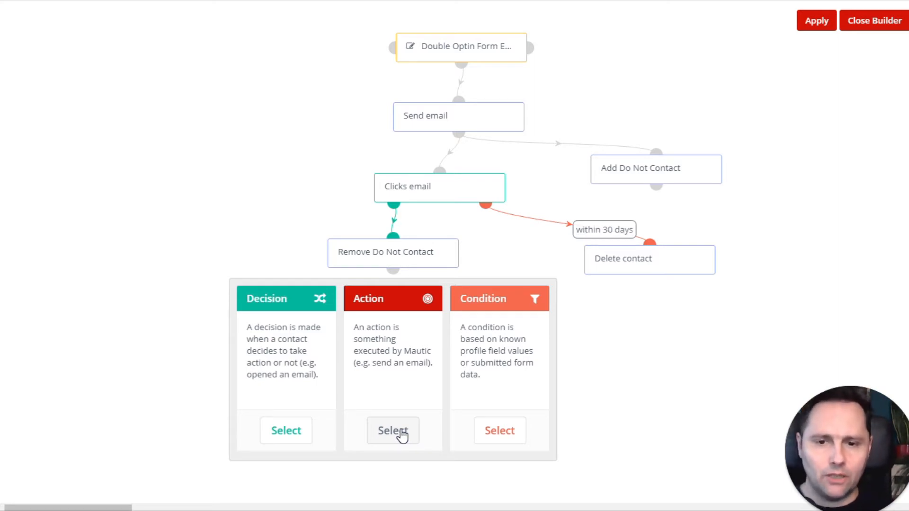
click(401, 434)
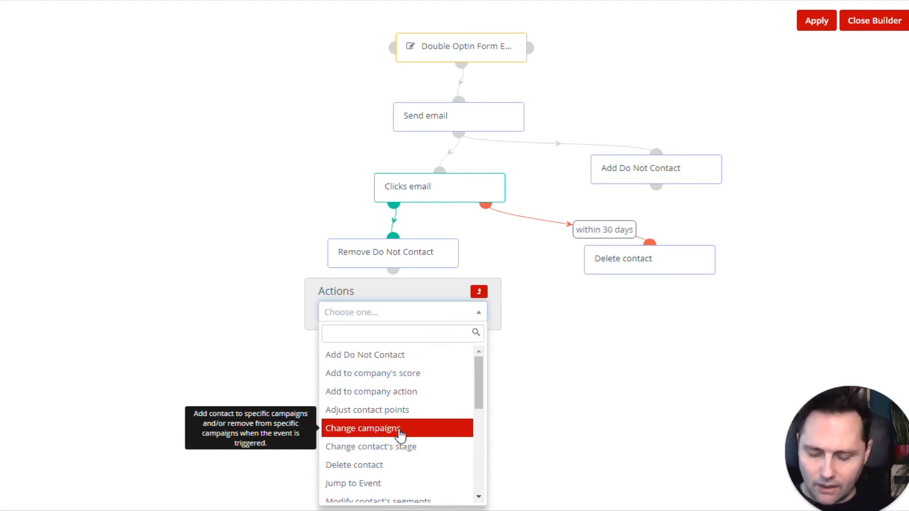
scroll(399, 434, down, 2)
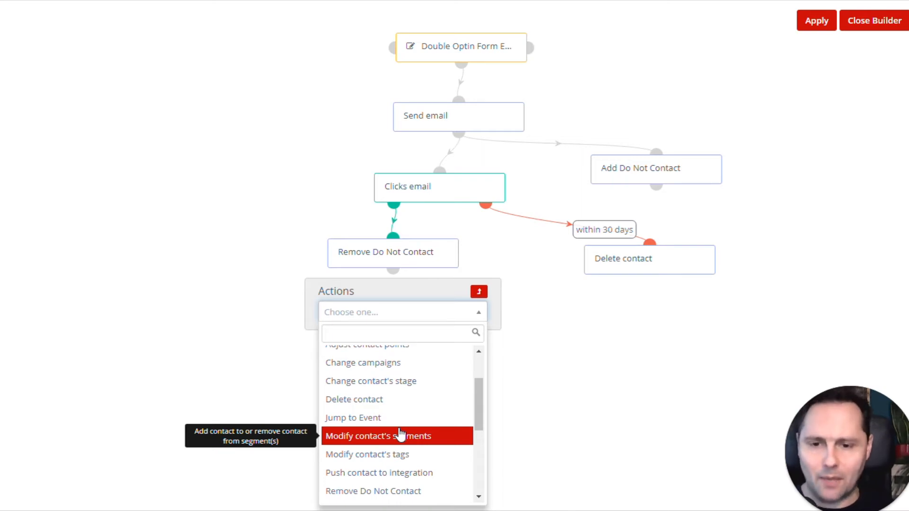
scroll(400, 433, down, 2)
scroll(400, 443, down, 2)
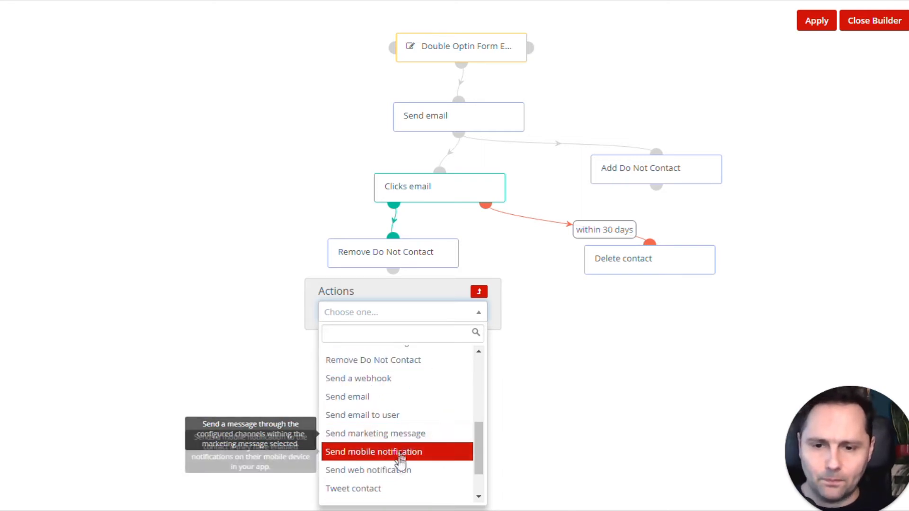
scroll(399, 468, up, 5)
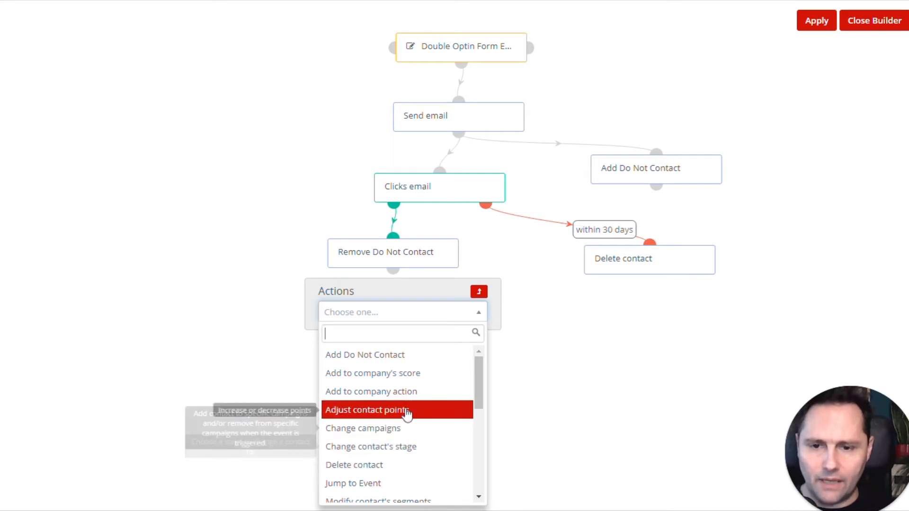
scroll(404, 415, down, 2)
scroll(405, 416, up, 2)
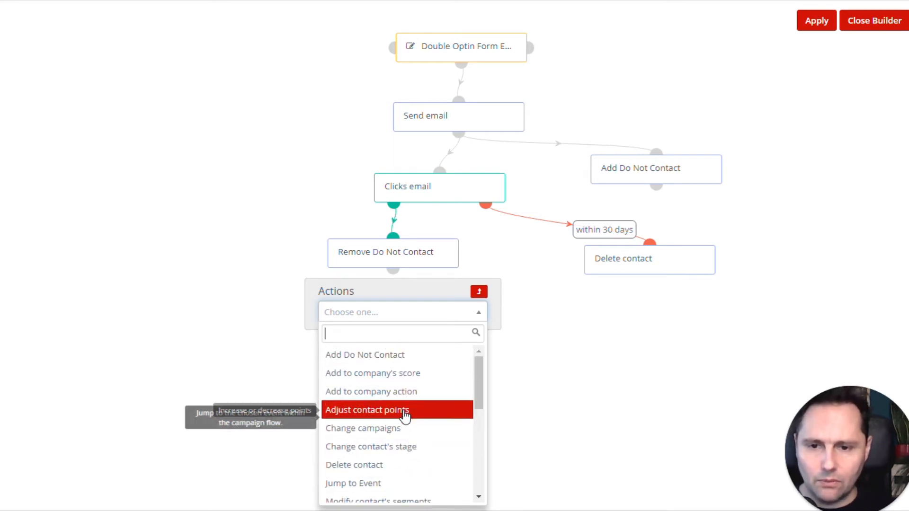
text(modi)
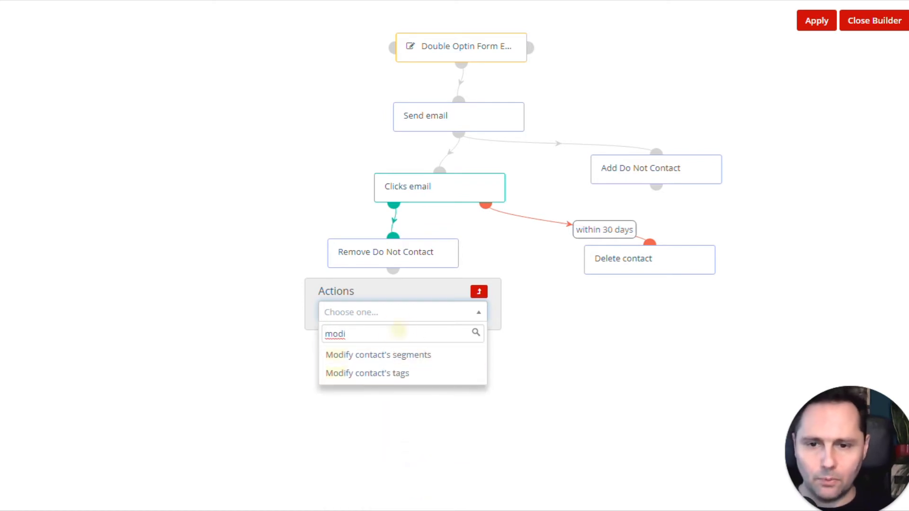
key(BackSpace)
key(BackSpace)
key(BackSpace)
key(BackSpace)
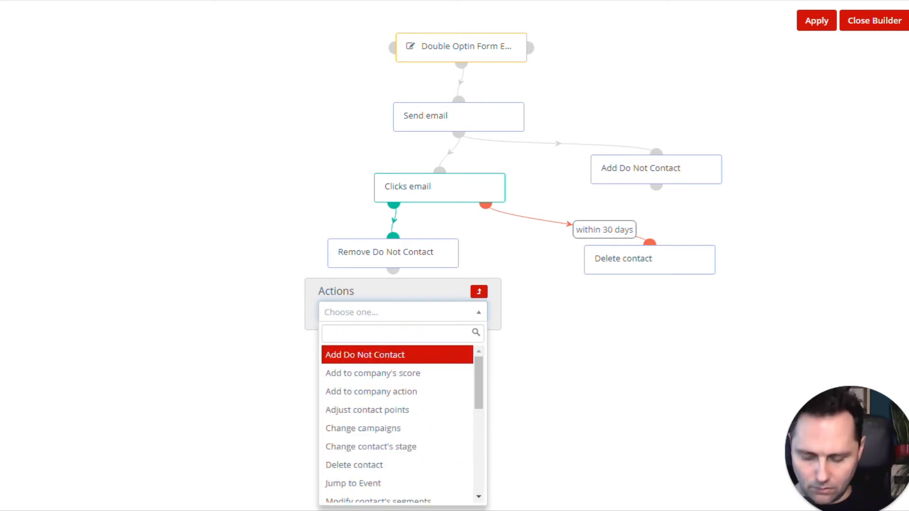
text(contat)
key(BackSpace)
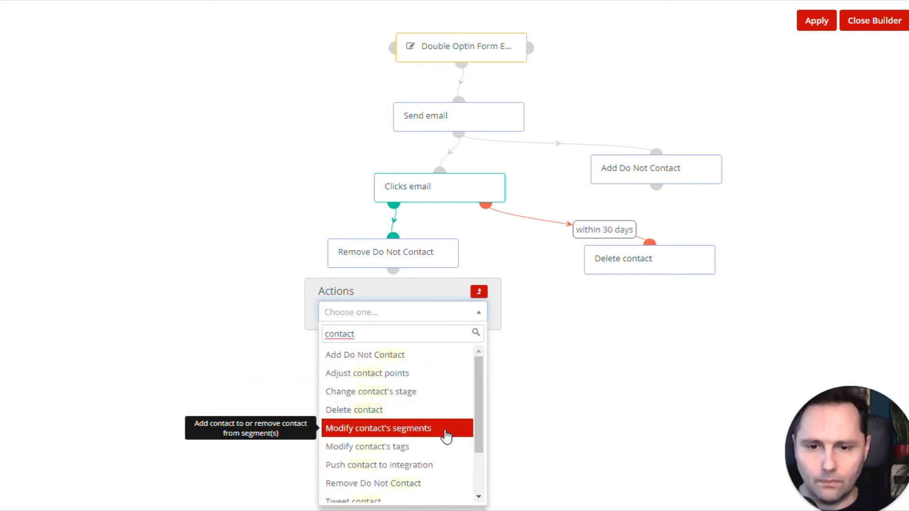
scroll(445, 439, down, 2)
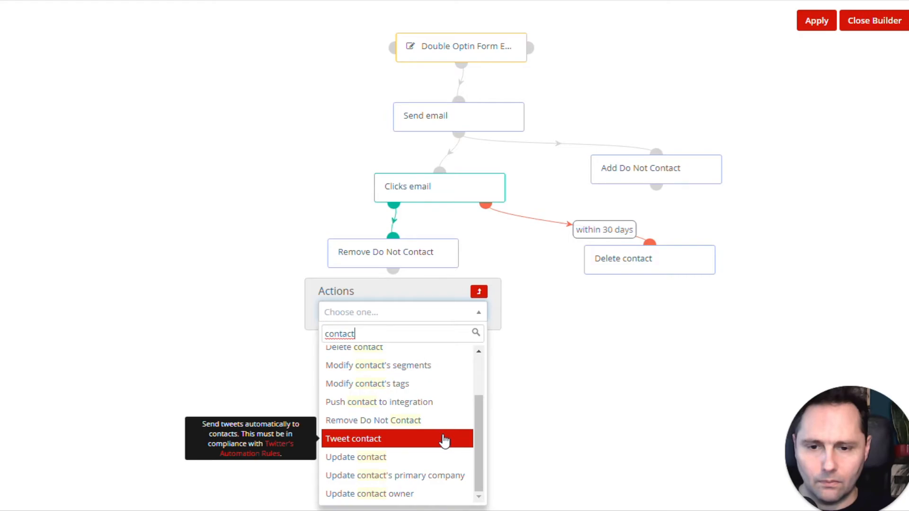
click(434, 457)
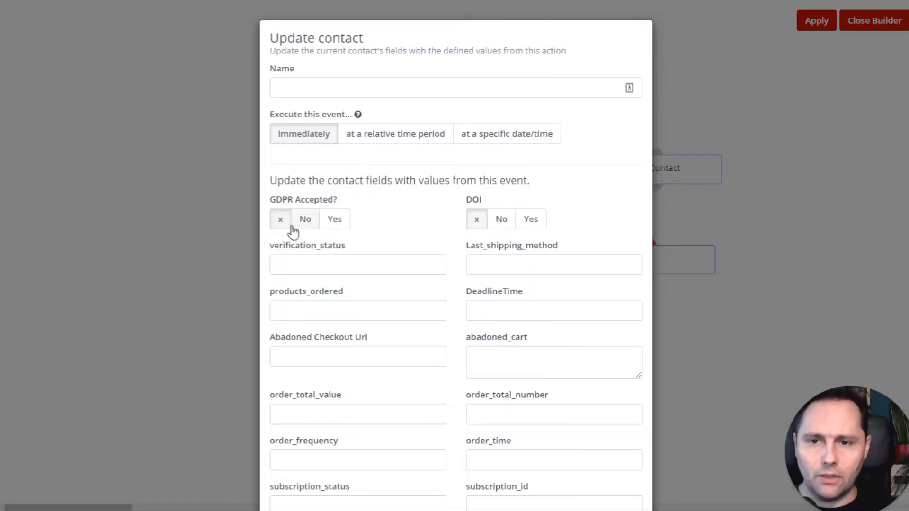
- Set only the DOI field to Yes in the Update contact action, add it, and place it directly below Remove Do Not Contact
click(335, 219)
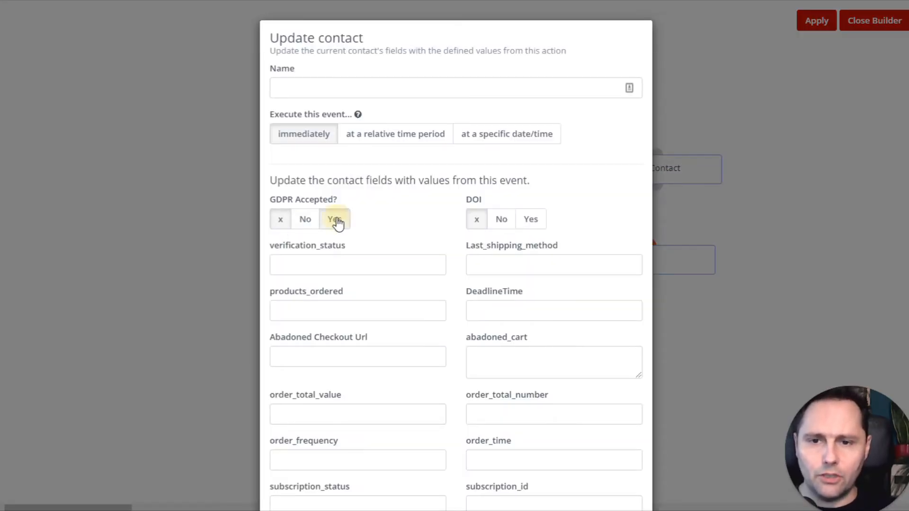
scroll(430, 240, down, 2)
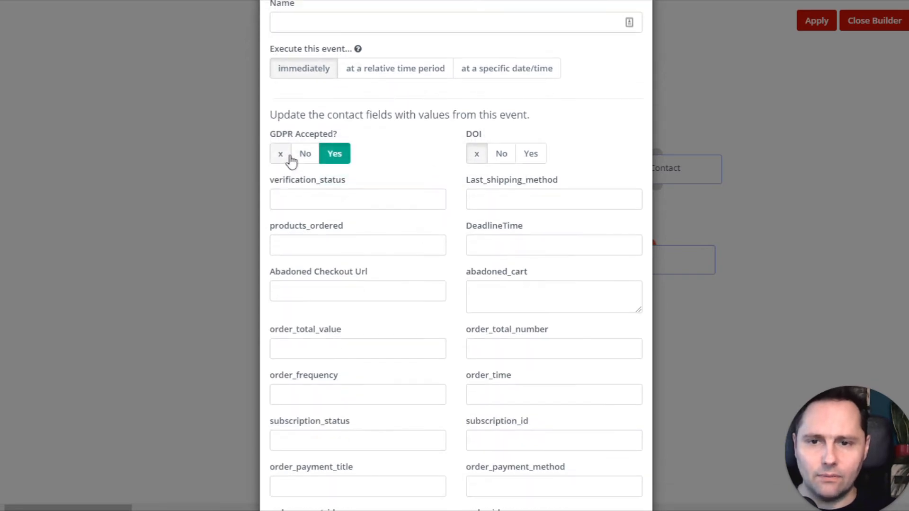
click(281, 156)
click(530, 158)
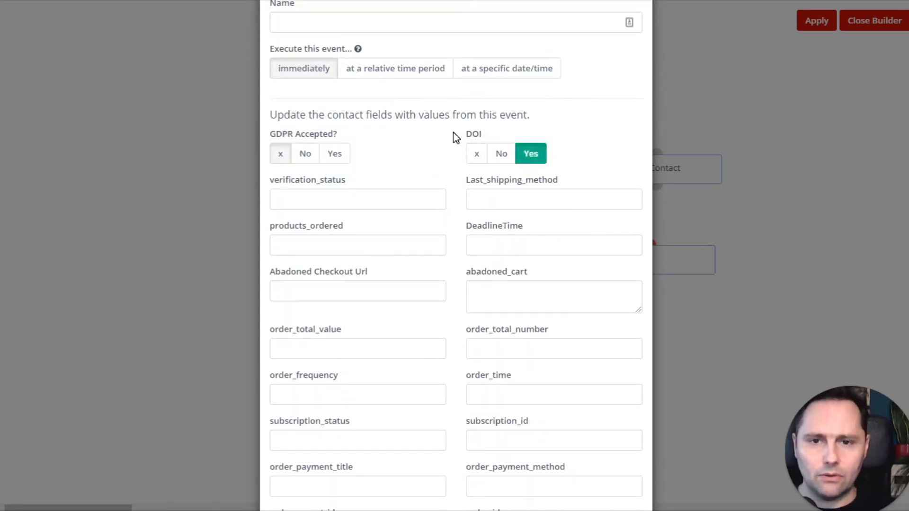
scroll(493, 341, down, 20)
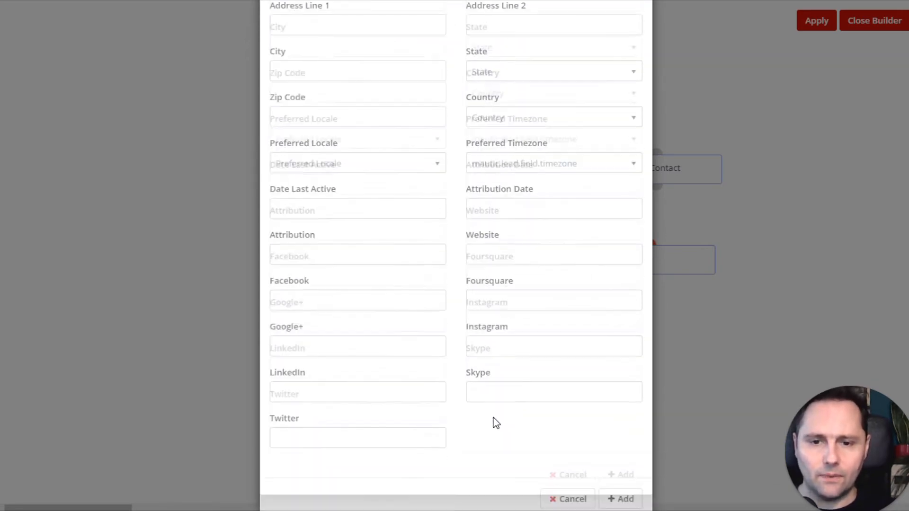
click(620, 473)
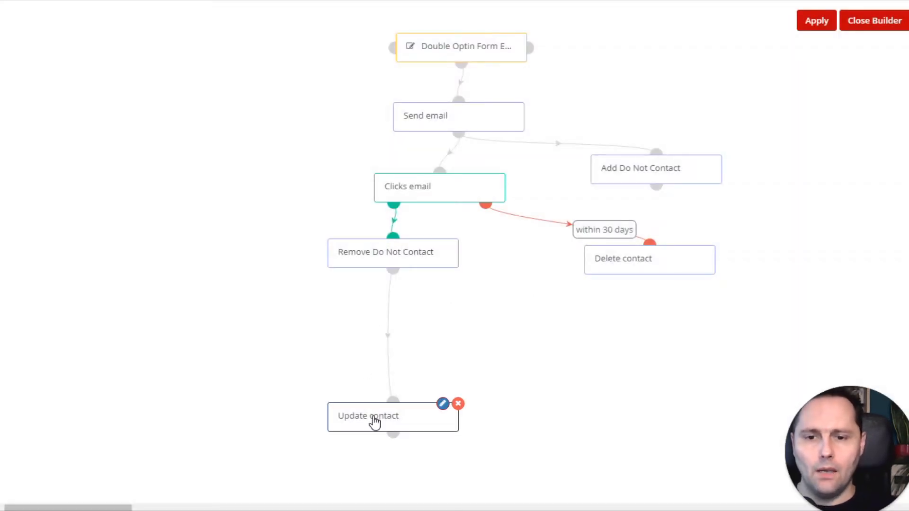
click(372, 323)
drag(371, 323, 372, 311)
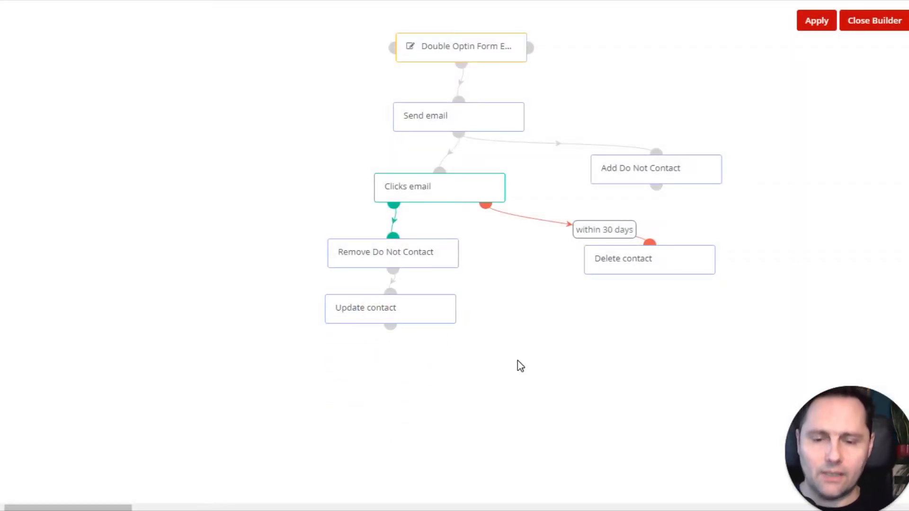
drag(445, 313, 440, 324)
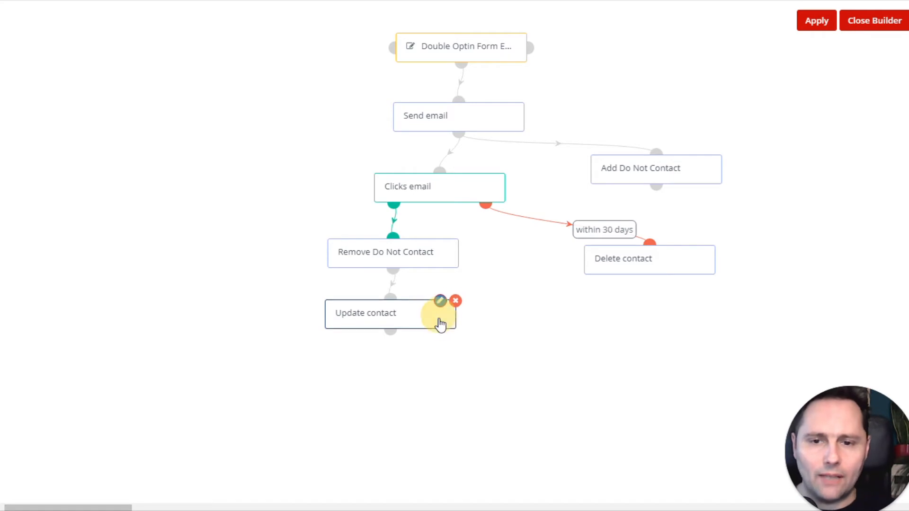
- Attach a Submits form decision limited to Double Optin Form EN GDPR after Update contact and place it directly below
click(391, 332)
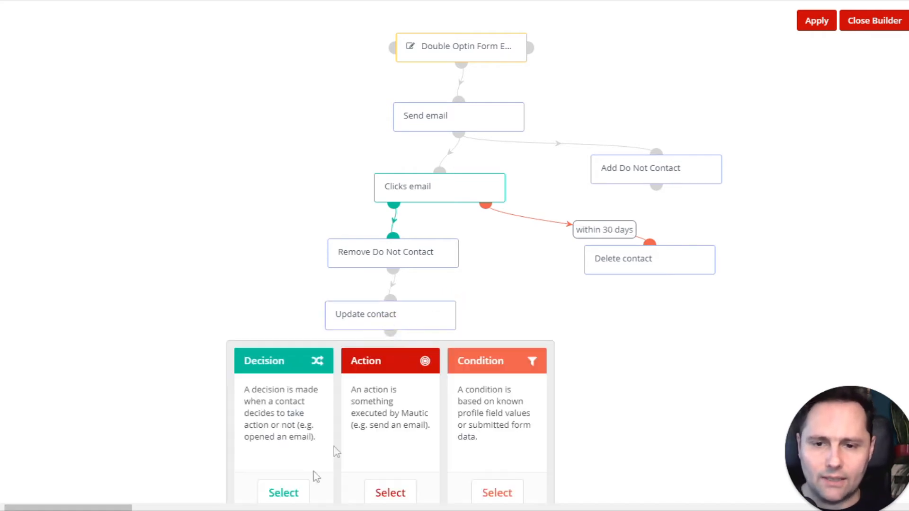
click(294, 492)
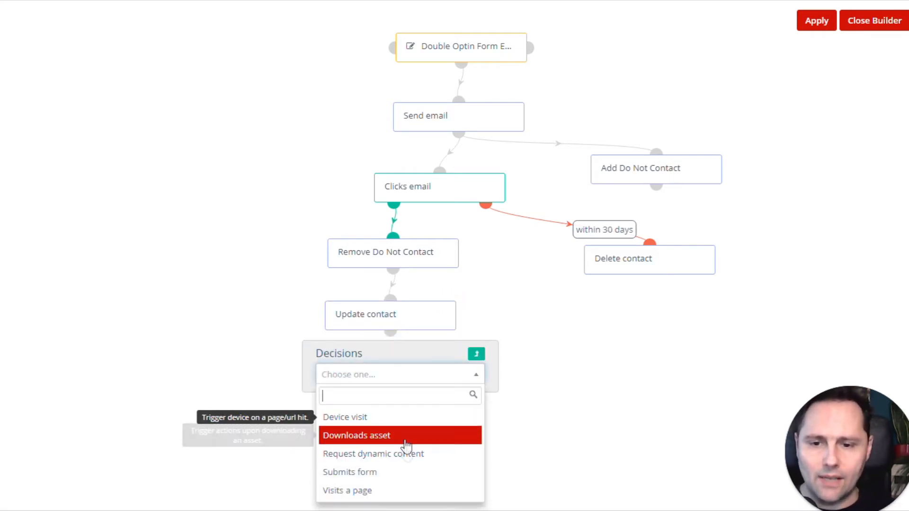
click(410, 472)
click(343, 153)
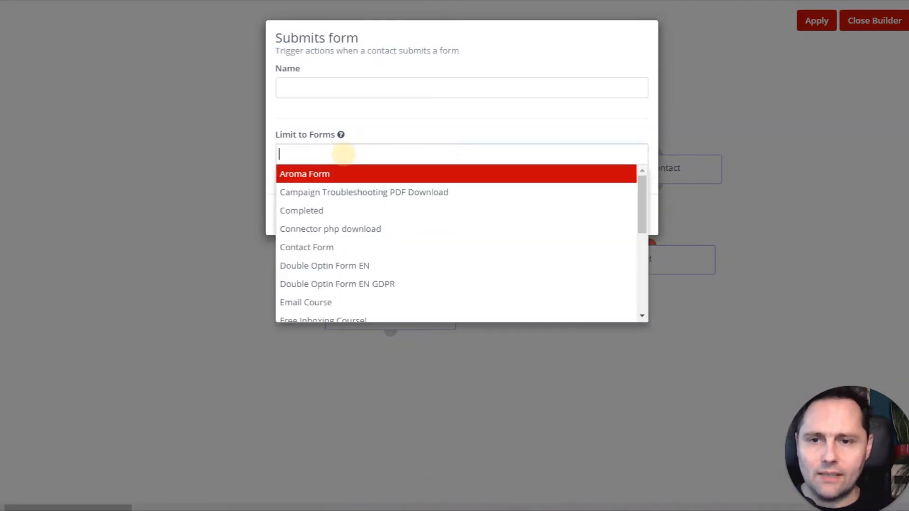
click(427, 284)
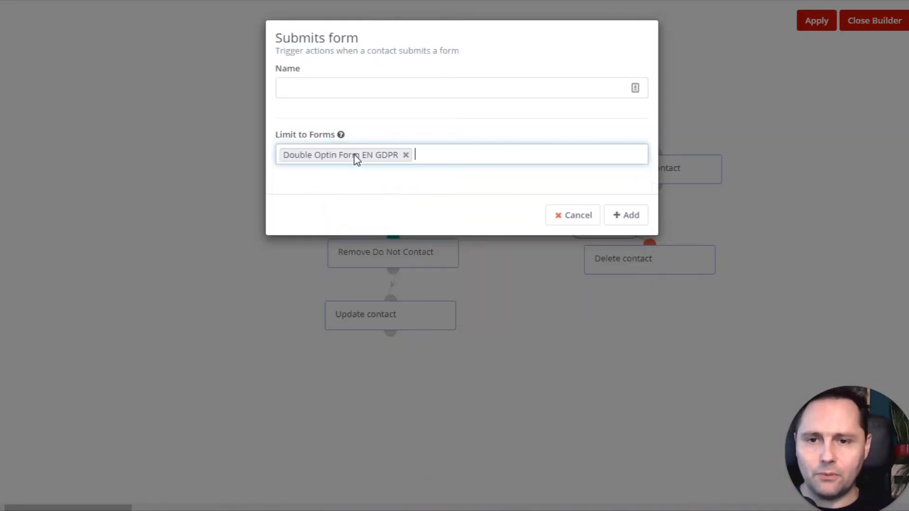
click(629, 215)
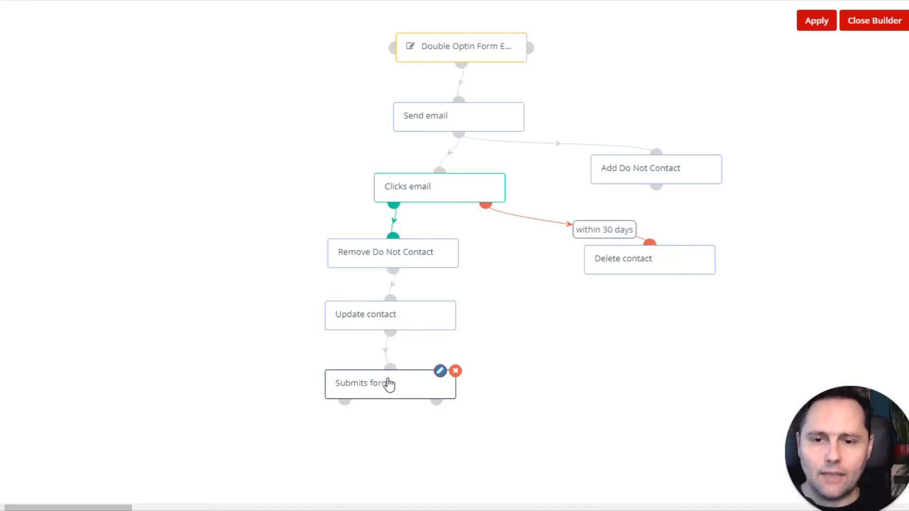
mouse_move(389, 384)
mouse_down()
mouse_move(382, 368)
mouse_move(385, 378)
mouse_up()
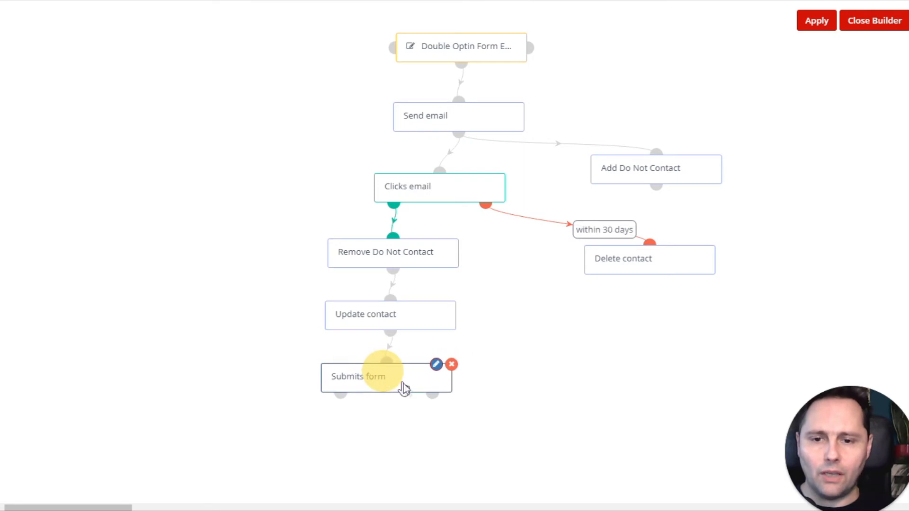
- Find the Update contact action among the available actions and choose it for the positive path of Submits form
click(340, 393)
scroll(339, 359, down, 4)
click(289, 359)
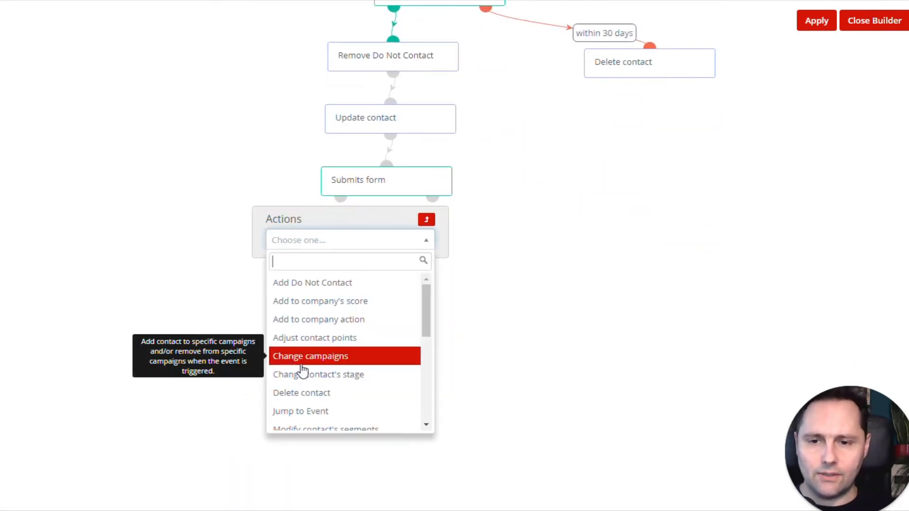
text(mo)
key(BackSpace)
key(BackSpace)
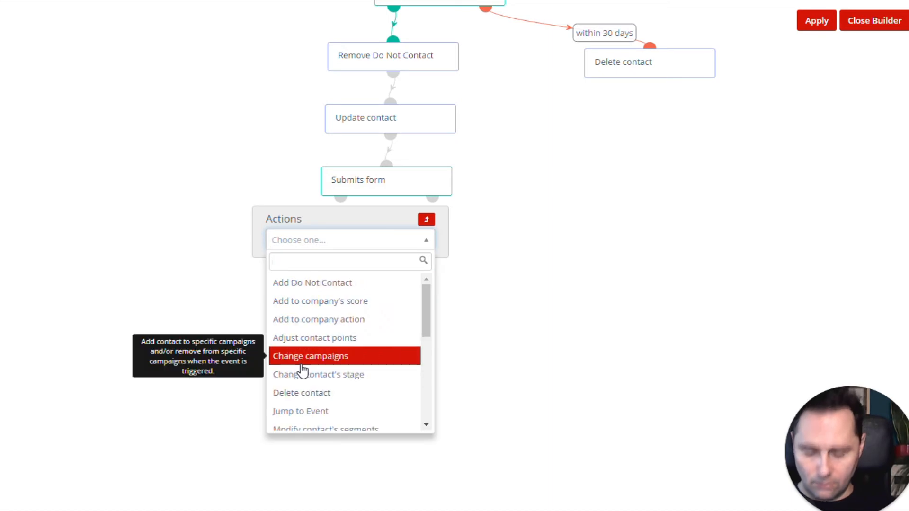
text(value)
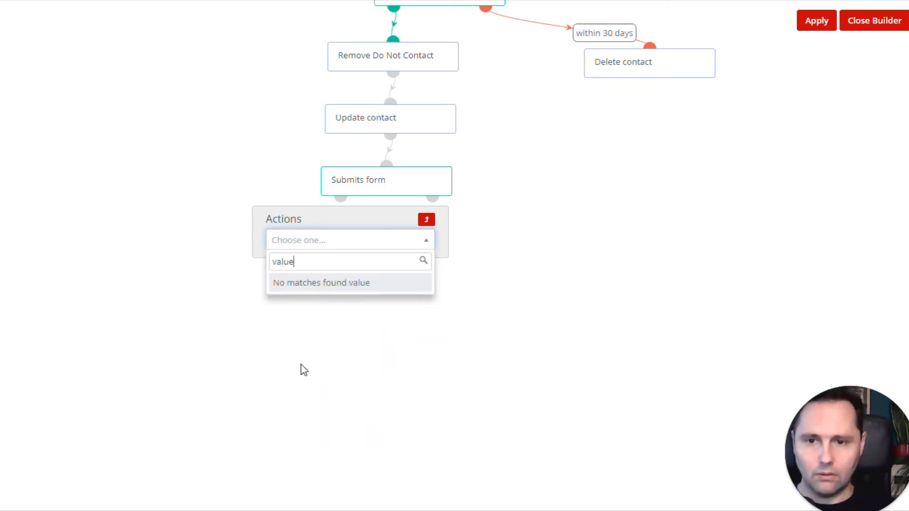
key(BackSpace)
key(BackSpace)
key(BackSpace)
key(BackSpace)
key(BackSpace)
text(con)
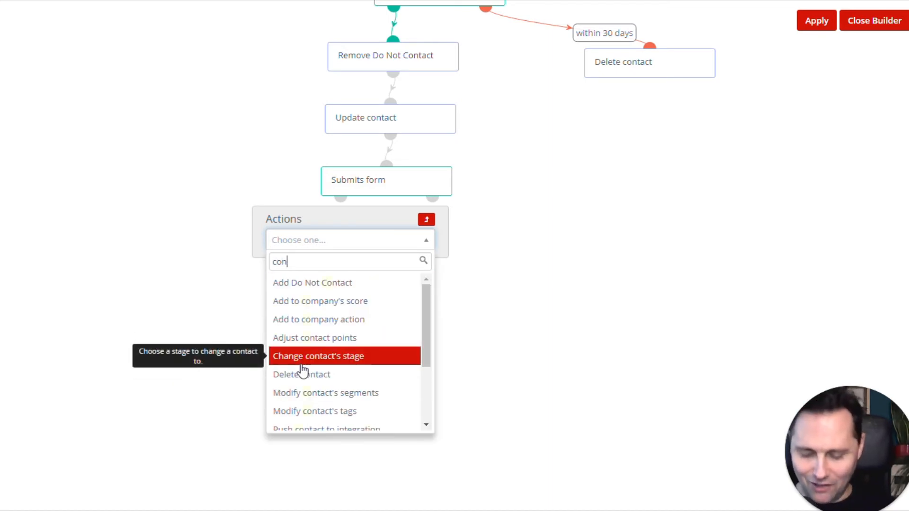
text(tacT)
scroll(303, 372, down, 2)
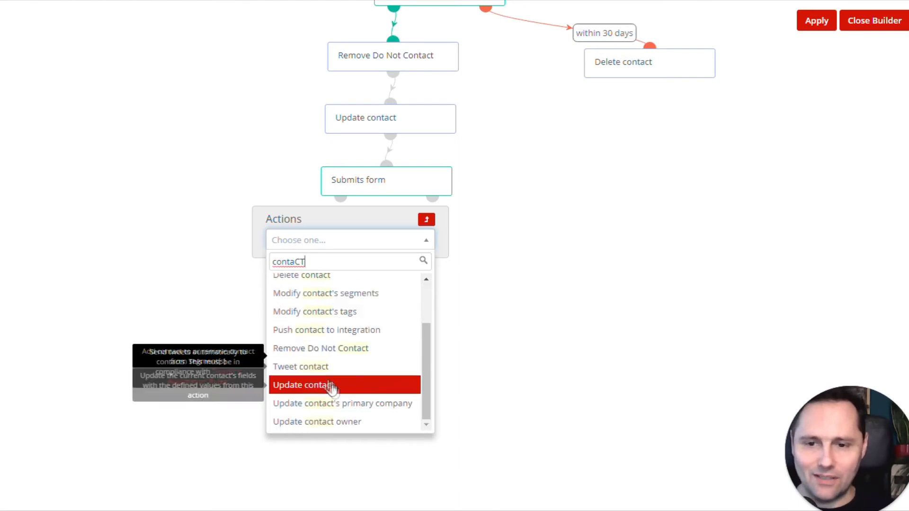
click(387, 385)
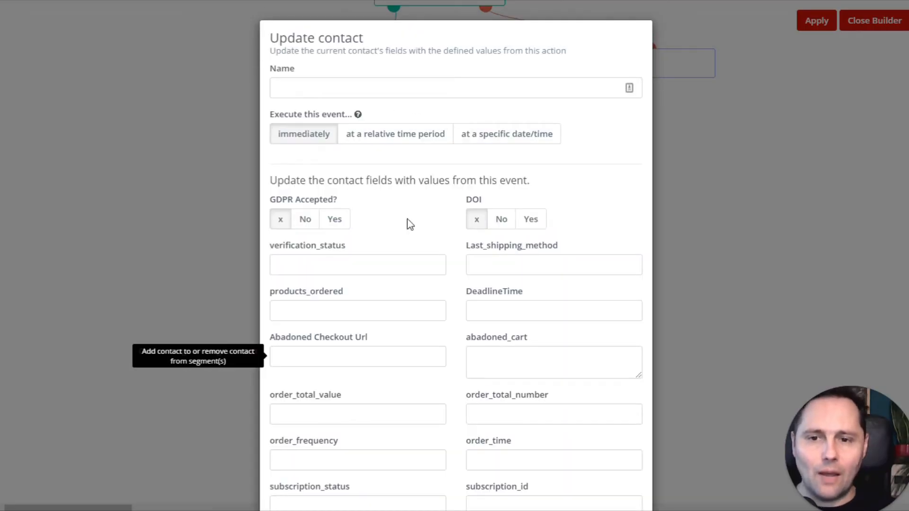
- Set only GDPR Accepted? to Yes in the new Update contact action and add it to the campaign
click(337, 220)
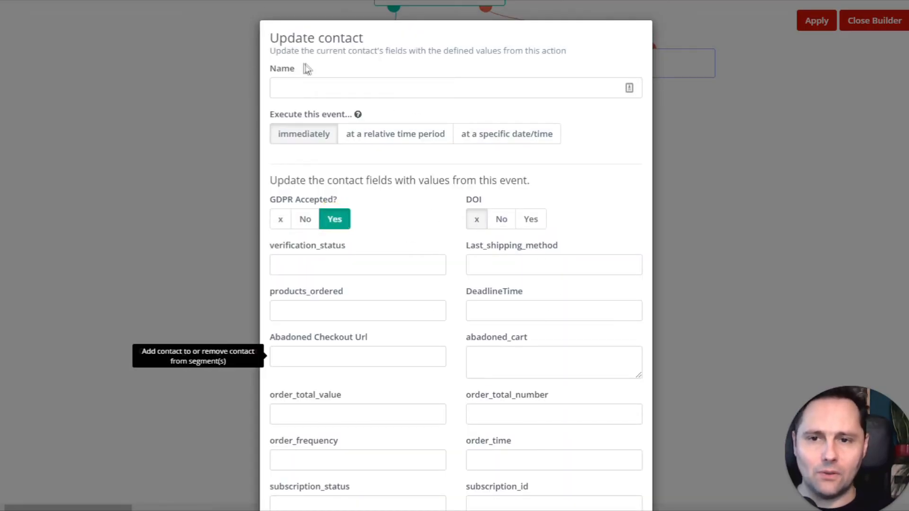
scroll(438, 252, down, 20)
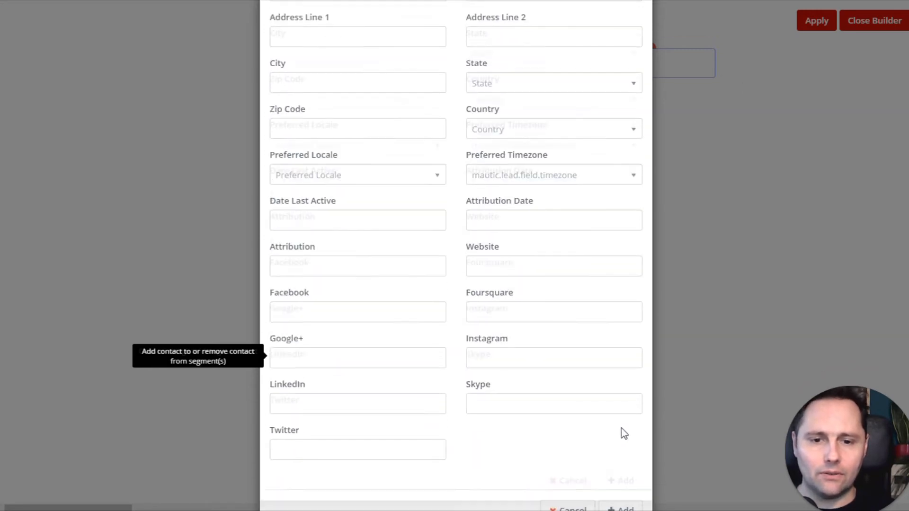
click(621, 471)
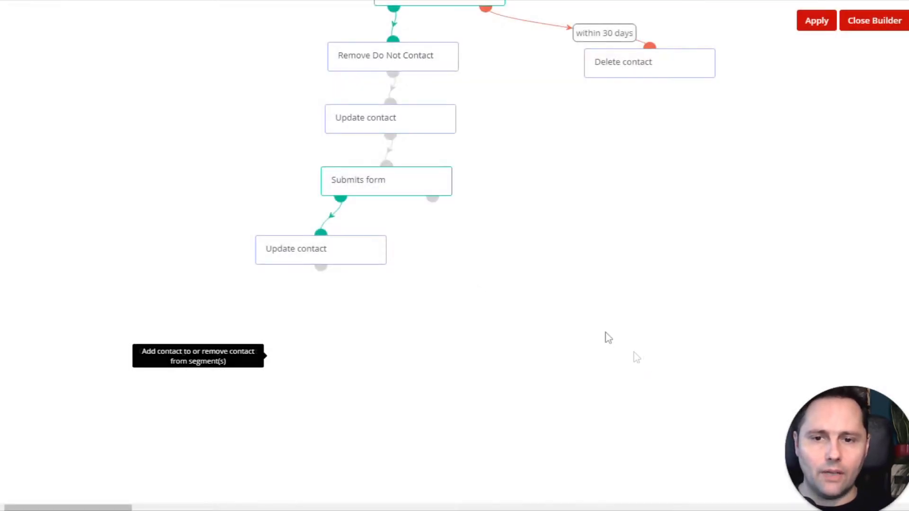
- Review the whole campaign flow from the form source through the email click, contact updates and form submission
scroll(524, 323, up, 3)
scroll(562, 336, down, 2)
scroll(562, 336, up, 2)
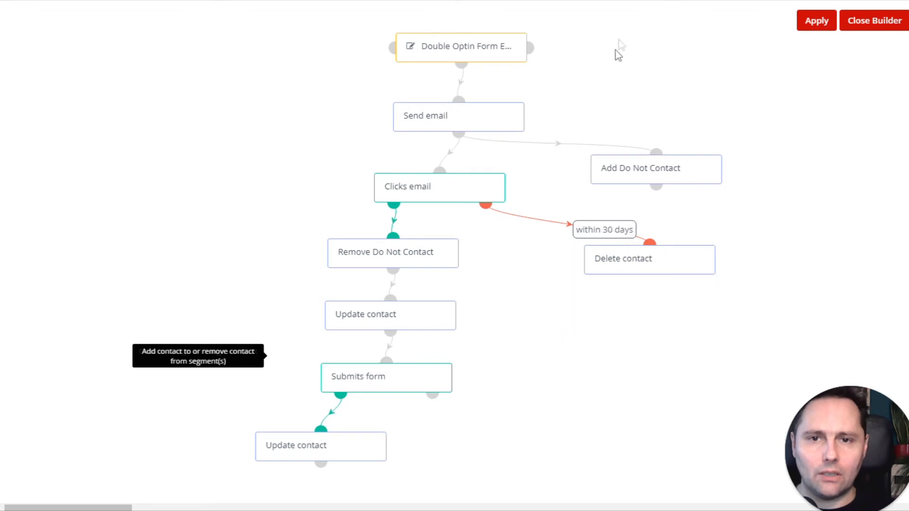
mouse_move(456, 41)
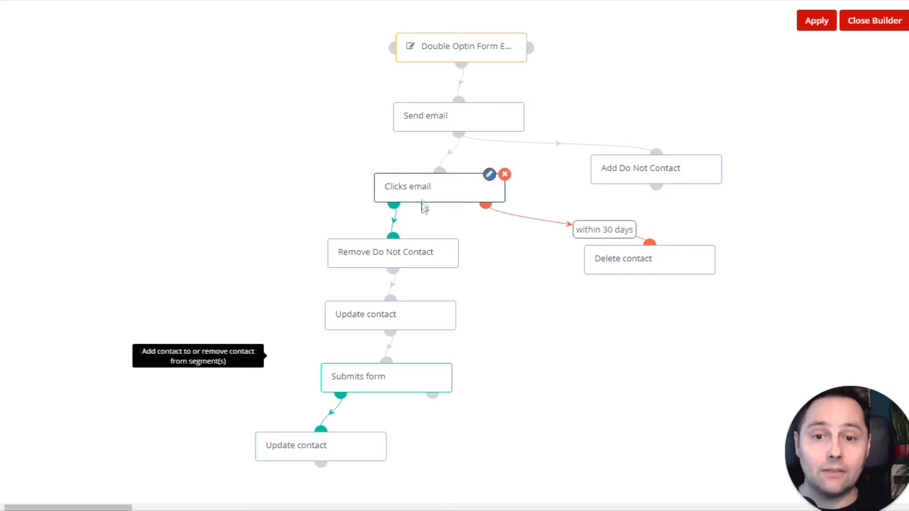
scroll(432, 190, down, 1)
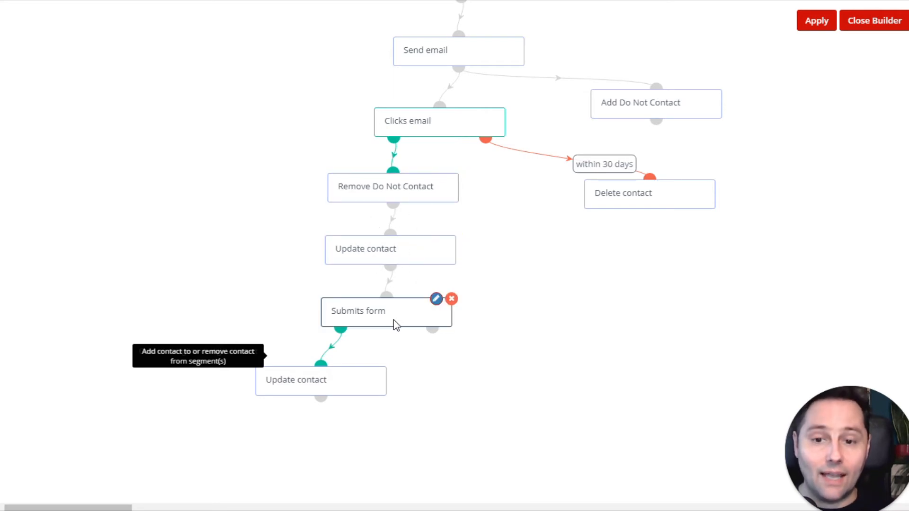
scroll(393, 320, up, 1)
scroll(388, 317, down, 2)
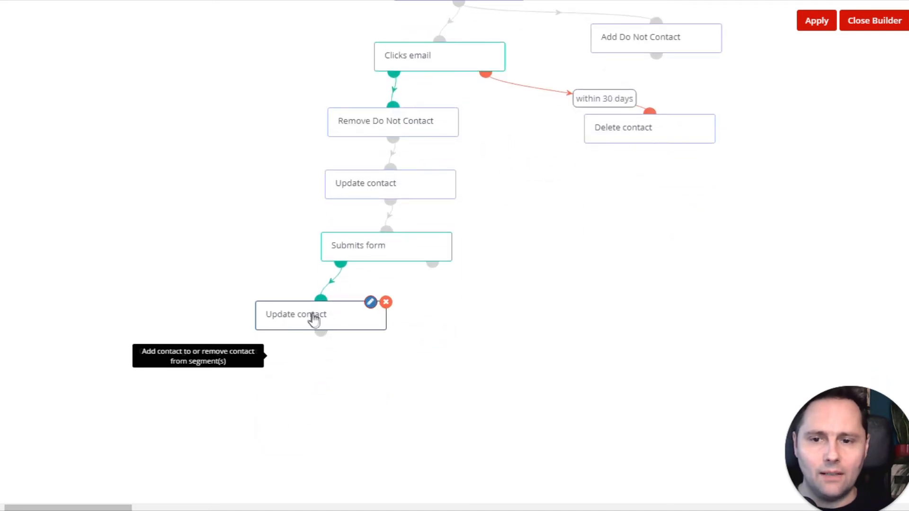
scroll(329, 321, up, 1)
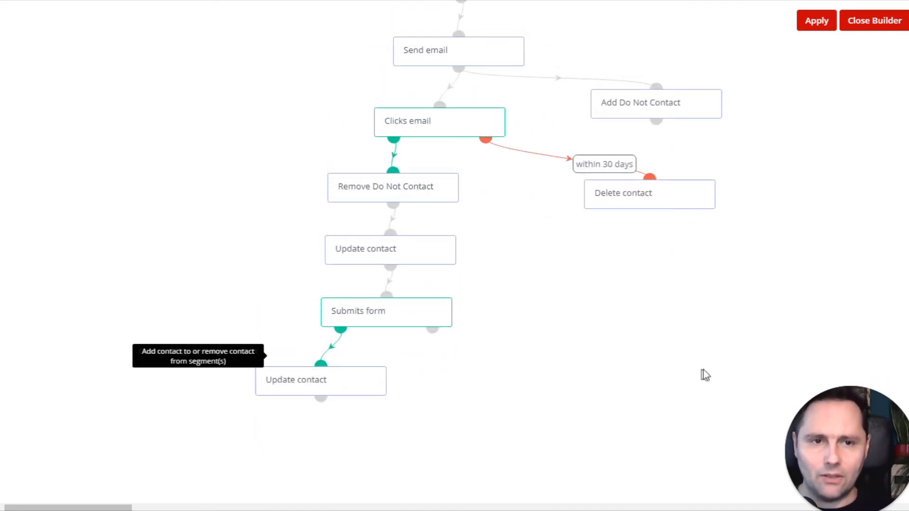
scroll(688, 362, up, 1)
- Apply the campaign workflow changes and close the builder
click(815, 24)
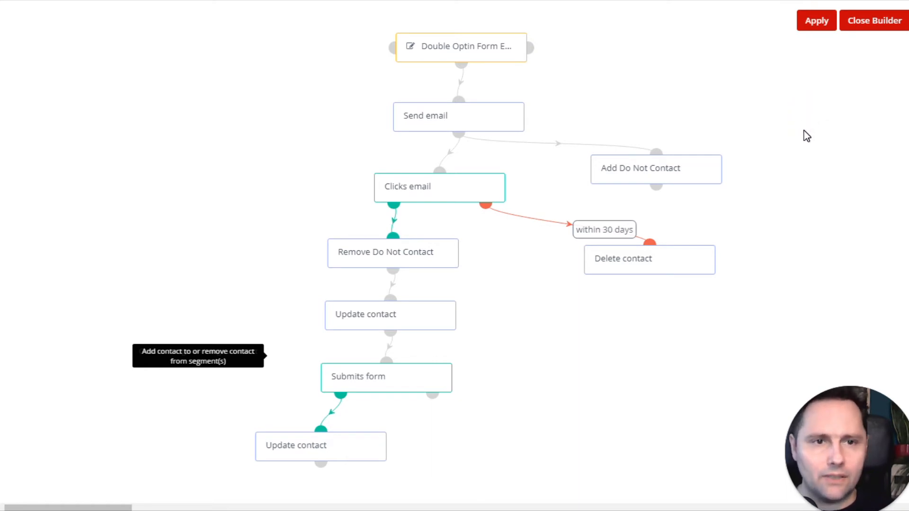
click(874, 20)
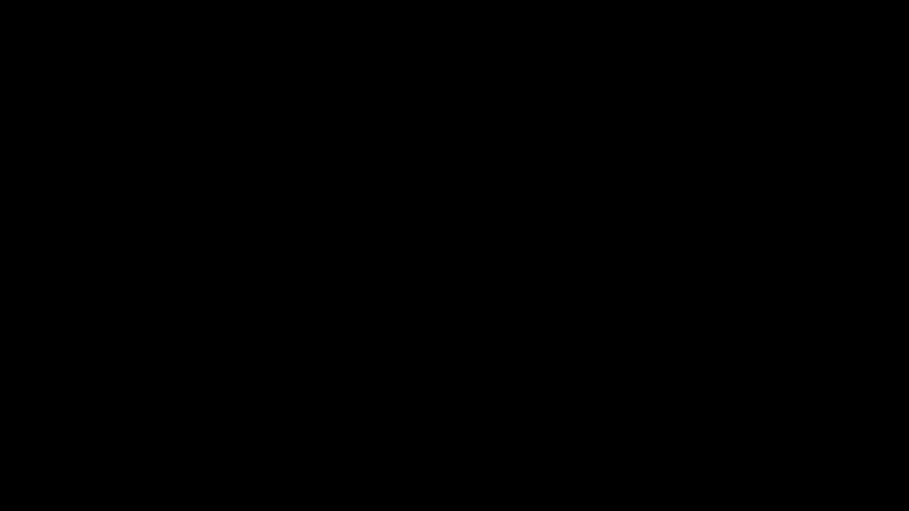
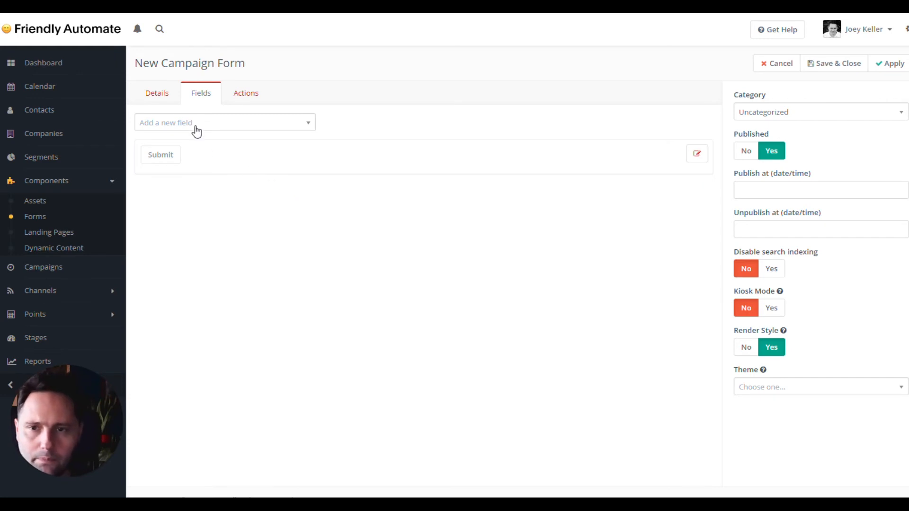
- Start a new Email field in the campaign form and label it E-mail
text(email)
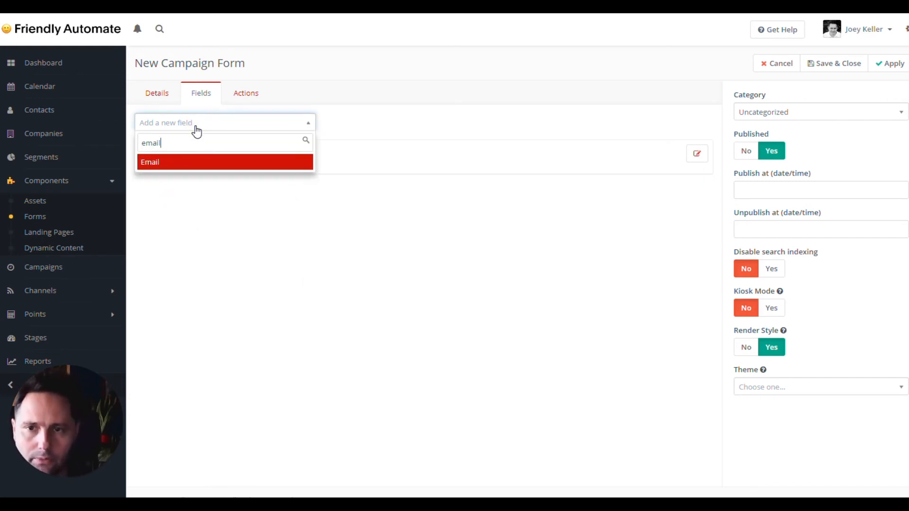
click(196, 161)
click(383, 120)
text(E-mail)
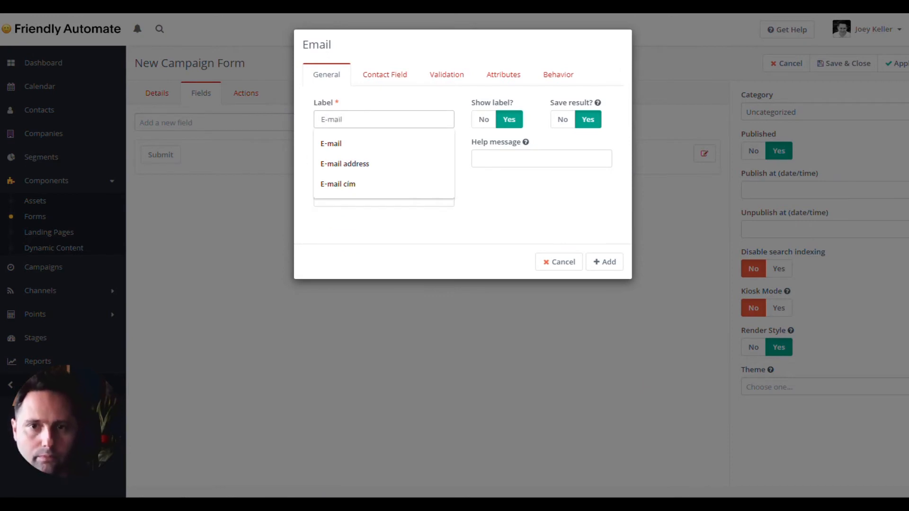
- Make the E-mail field required with the validation message "E-mail address is required", check its contact field mapping, and add it
click(396, 76)
click(445, 77)
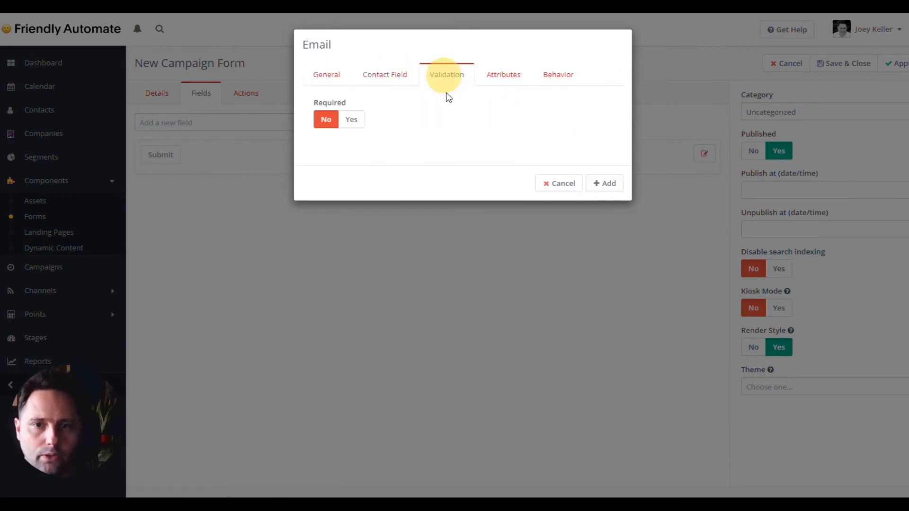
click(351, 119)
click(466, 120)
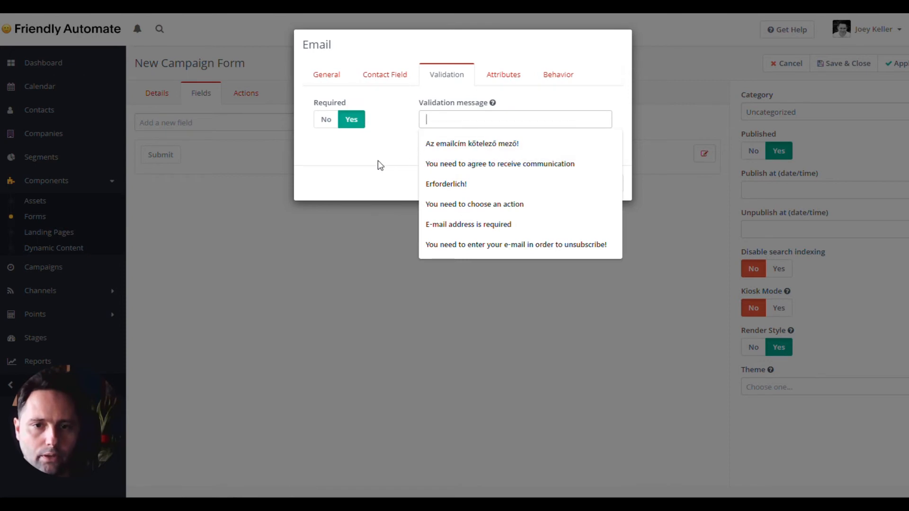
click(460, 228)
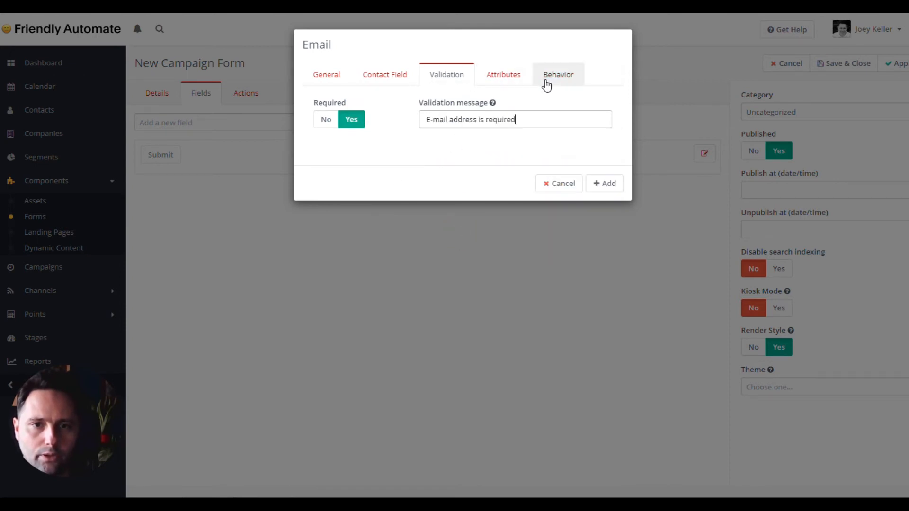
click(371, 82)
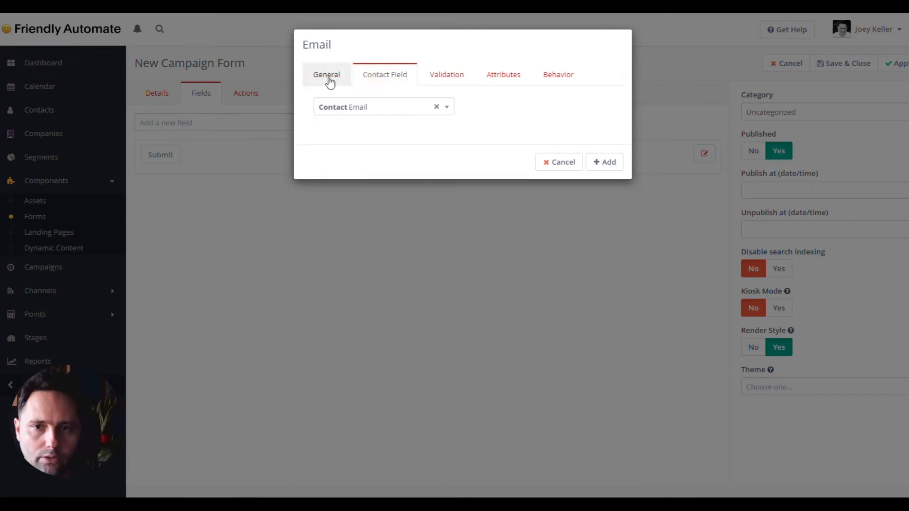
click(331, 83)
click(604, 263)
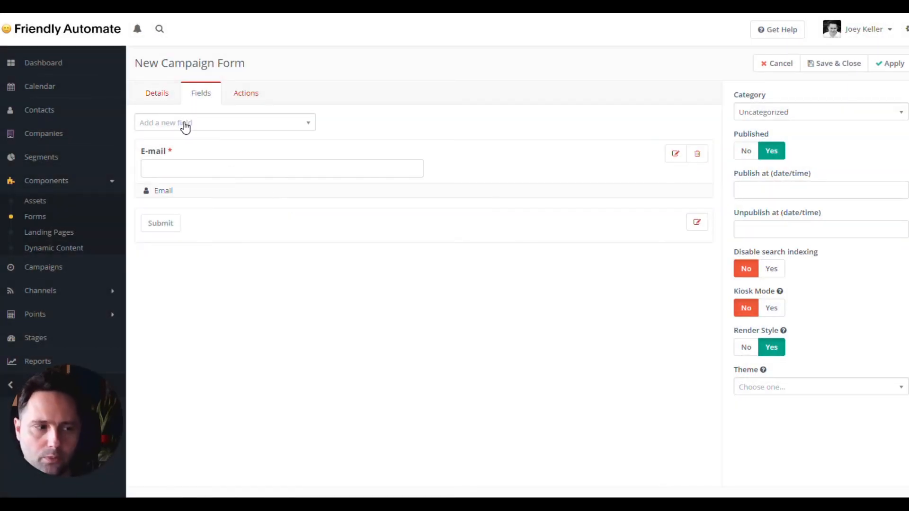
- Start a new Radio group field and label it "If you have a moment, please let us know, why you unsubscribed:"
click(185, 126)
text(rad)
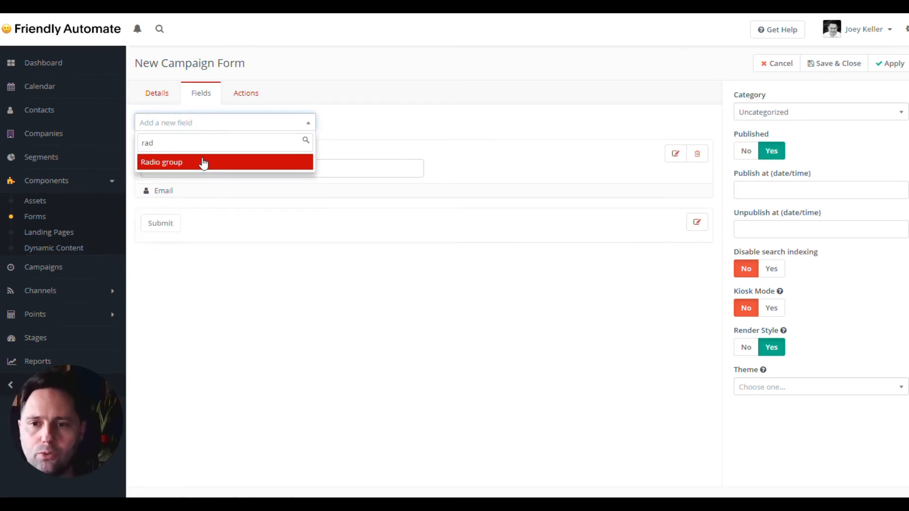
click(203, 163)
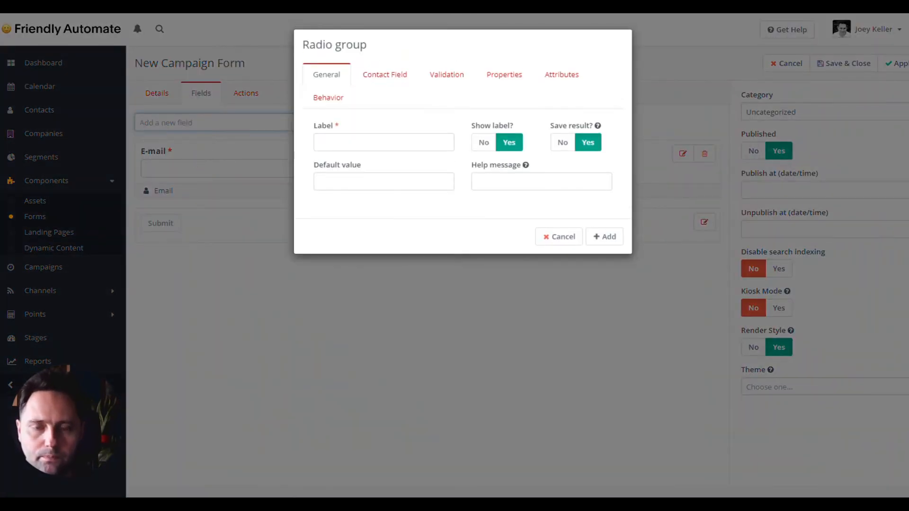
click(365, 140)
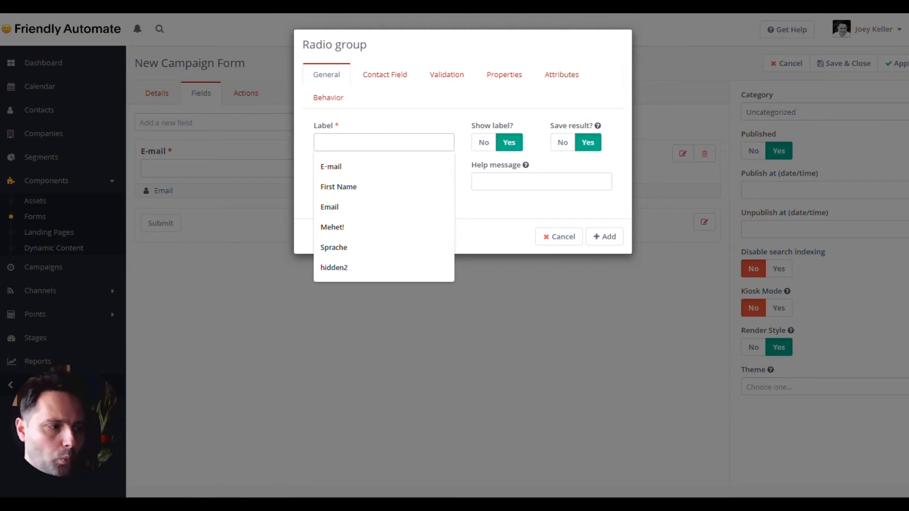
key(Escape)
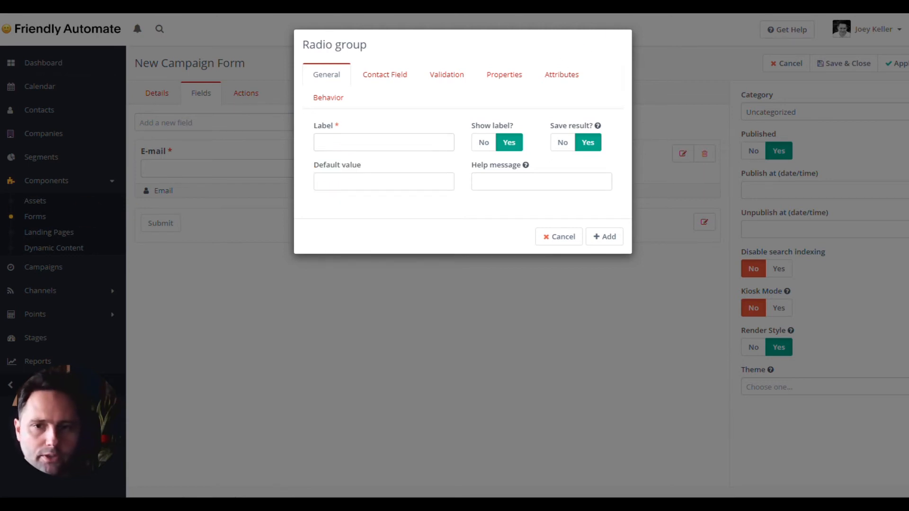
click(335, 137)
text(If you have)
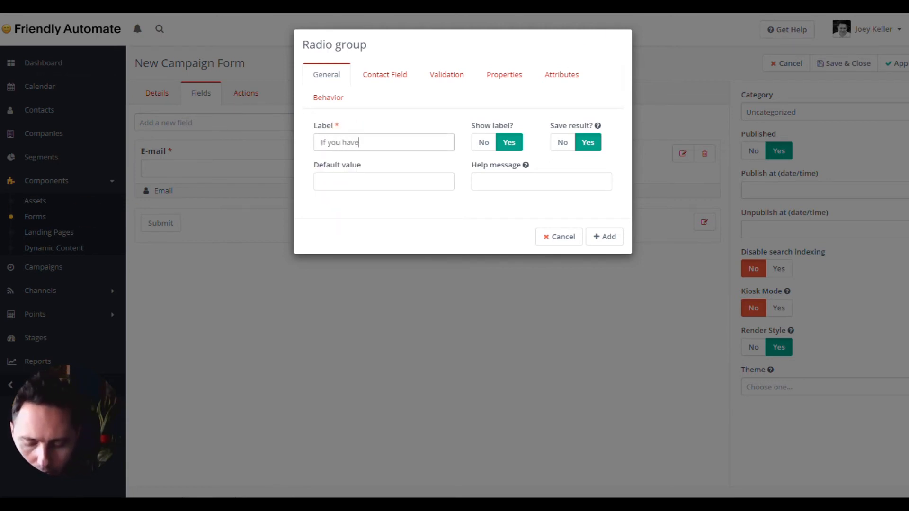
text( a mommeent)
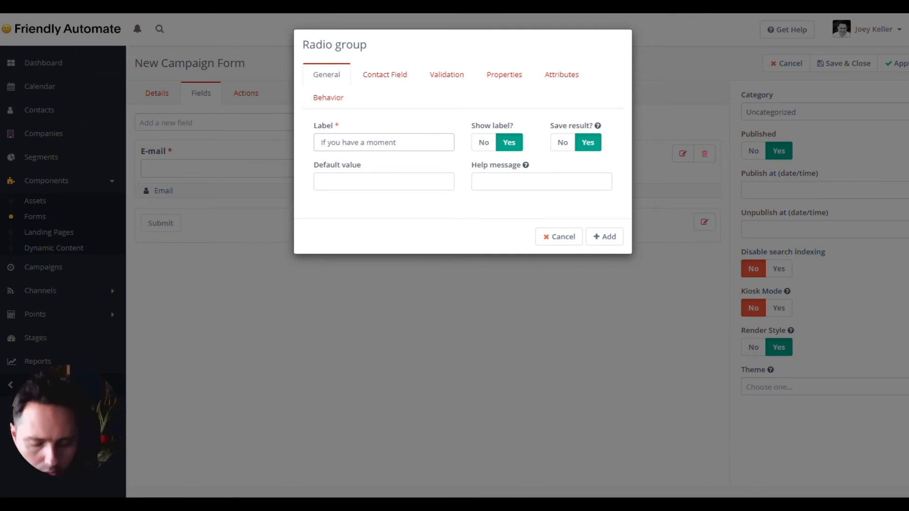
text(, please let us know.)
text( why you unsubsc)
text(ribed!)
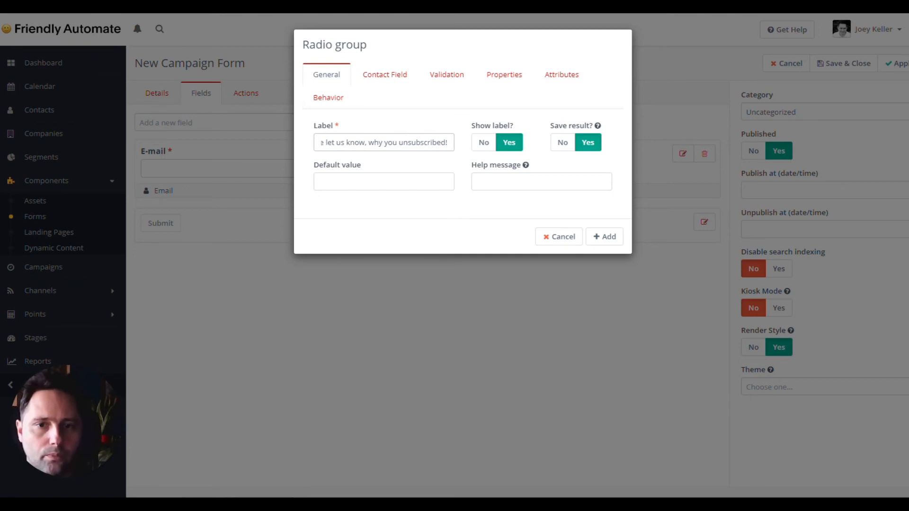
key(BackSpace)
text(:)
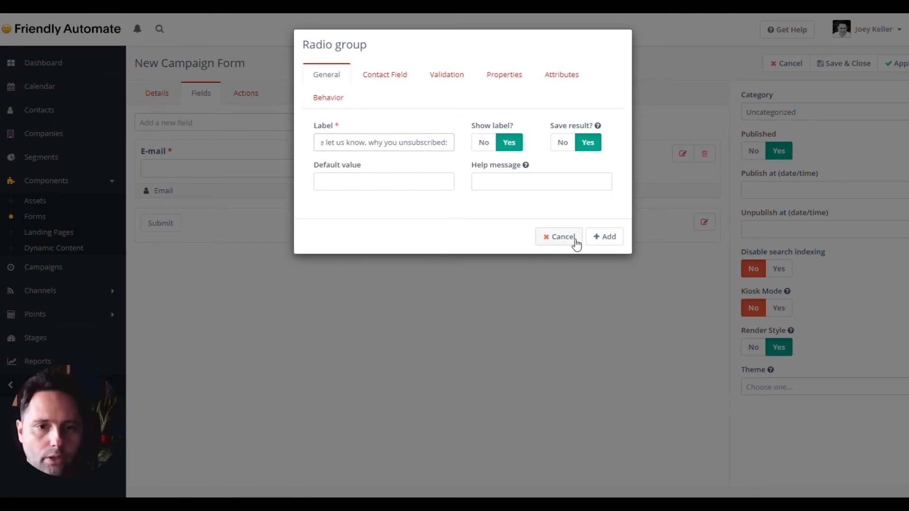
- Check the radio group's contact field mapping and validation settings
click(390, 76)
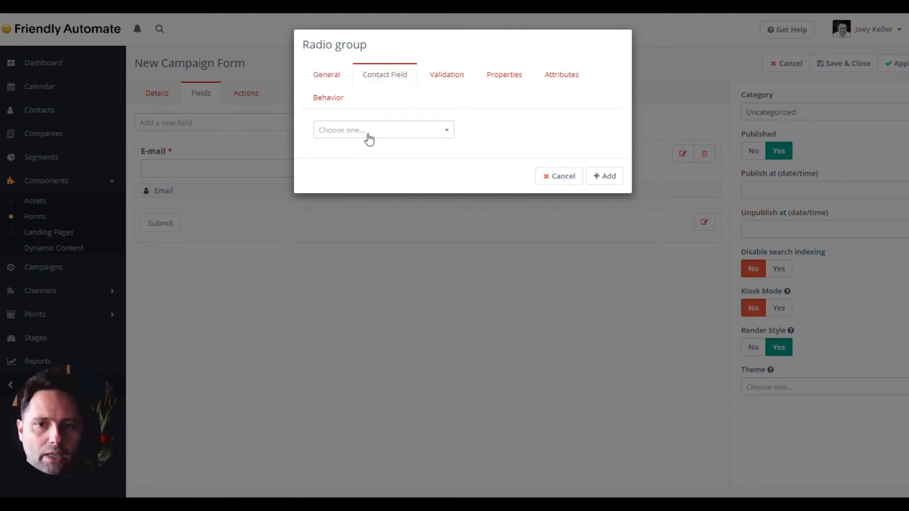
click(340, 74)
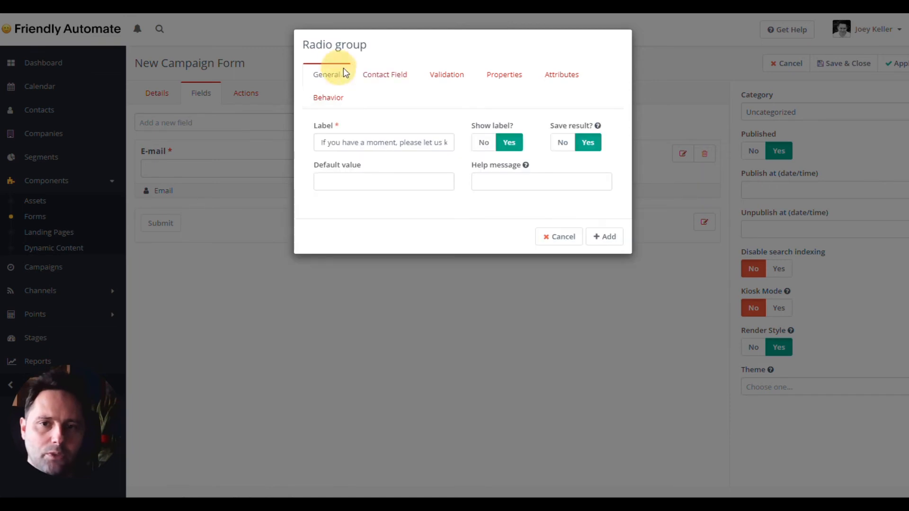
click(389, 75)
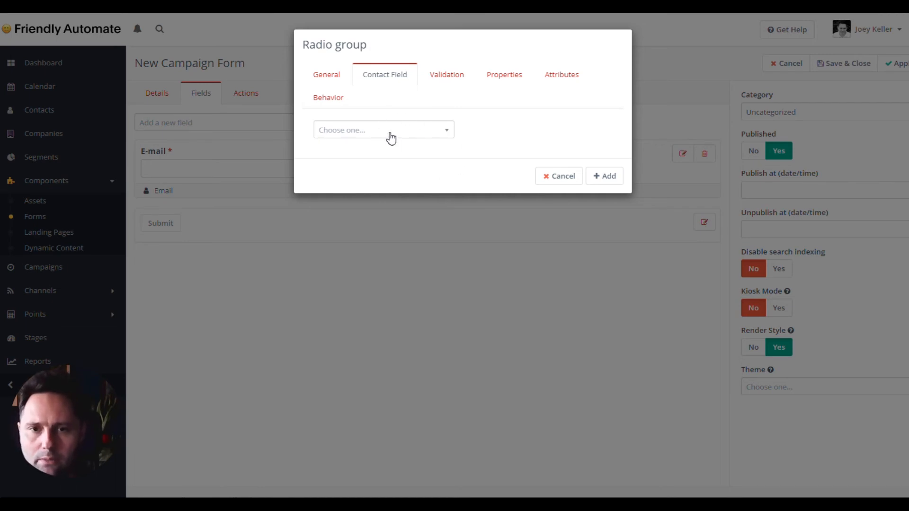
click(448, 80)
click(504, 76)
click(445, 76)
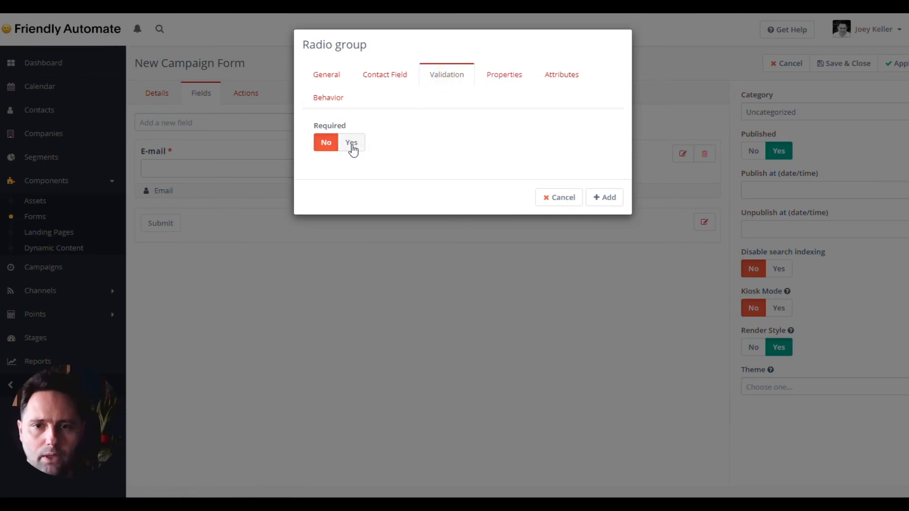
- Add a first radio option with "I no longer want to receieve communication" as both label and value
click(517, 80)
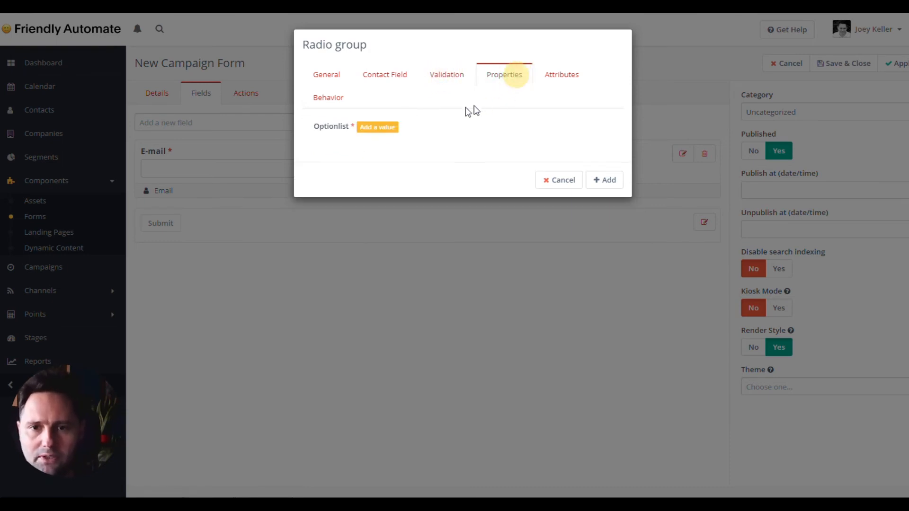
click(378, 127)
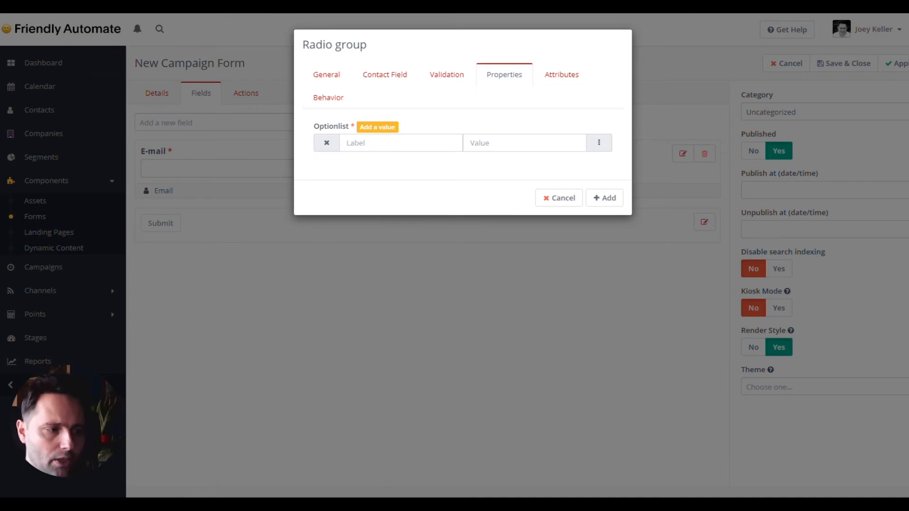
click(367, 142)
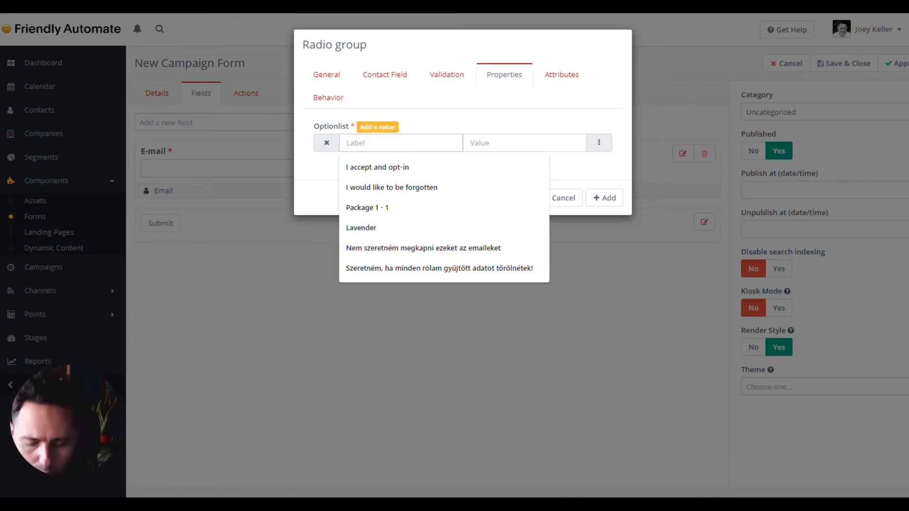
text(I no longer want to rece)
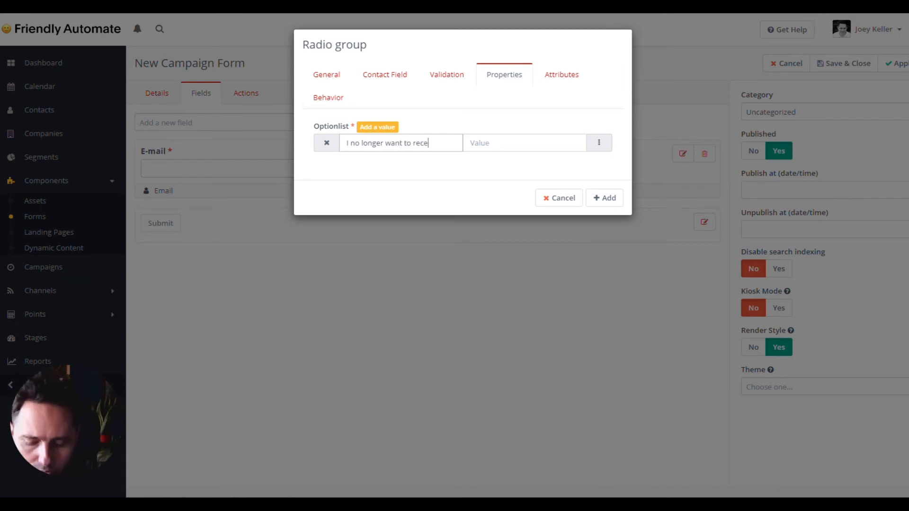
text(ieve communic)
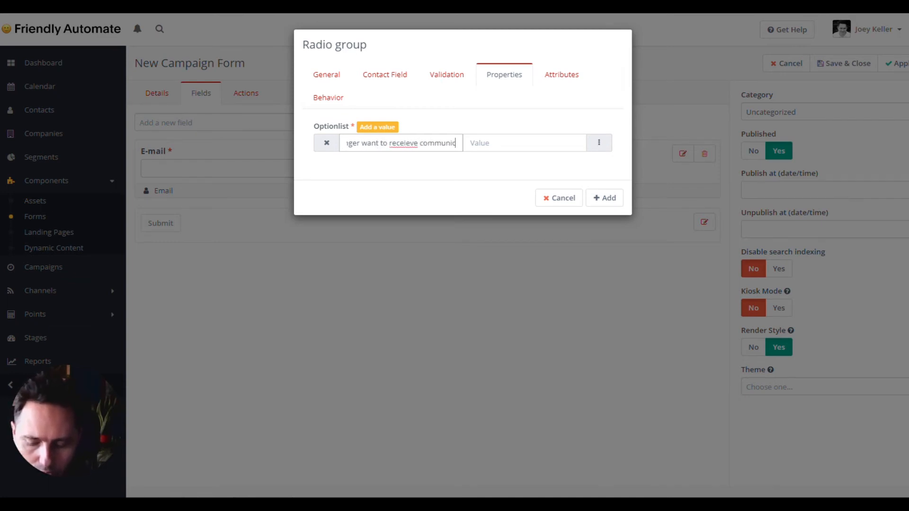
text(ation)
key(ctrl+a)
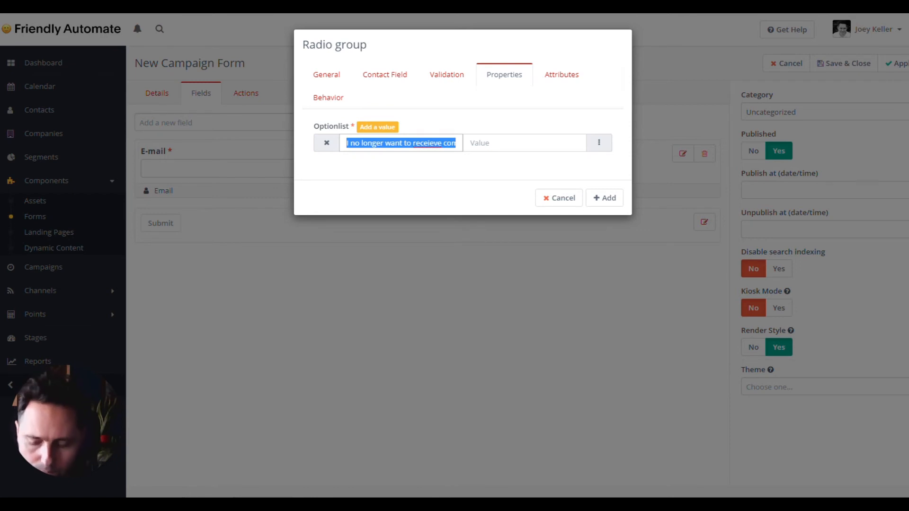
key(ctrl+c)
key(Tab)
key(ctrl+v)
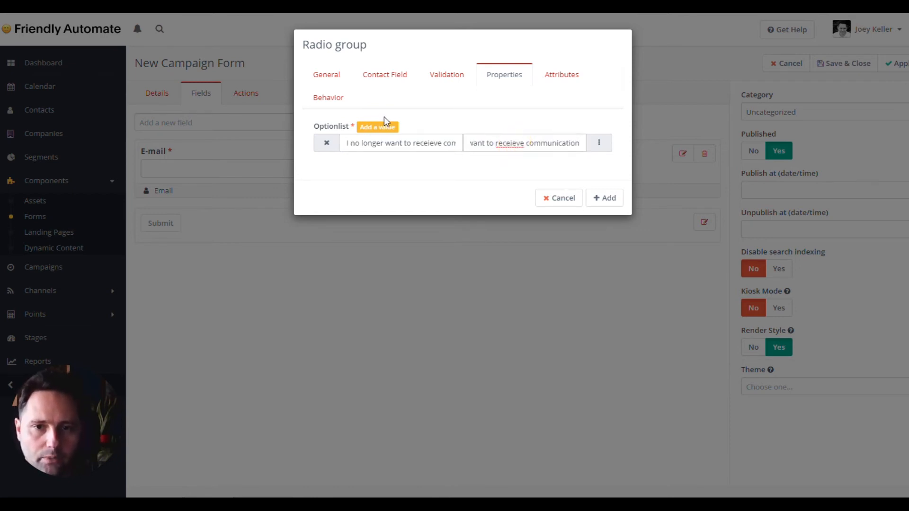
- Add a second radio option with "I never signed up for this list" as label and value, and add the radio group to the form
click(375, 127)
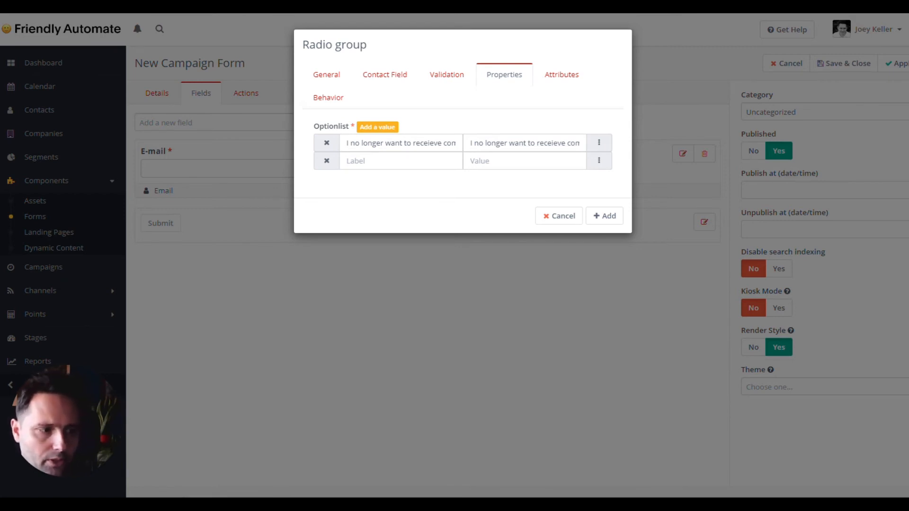
click(401, 162)
text(I've never)
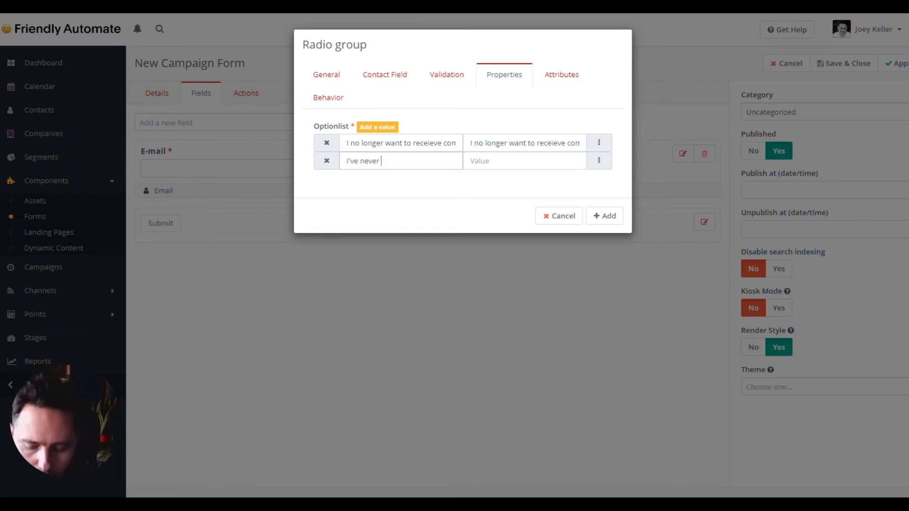
key(ctrl+a)
text(I)
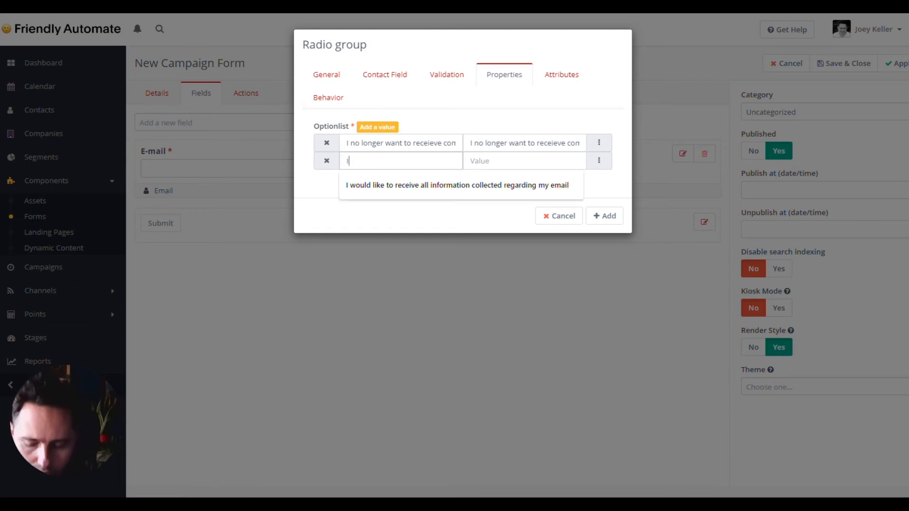
text( never signed up)
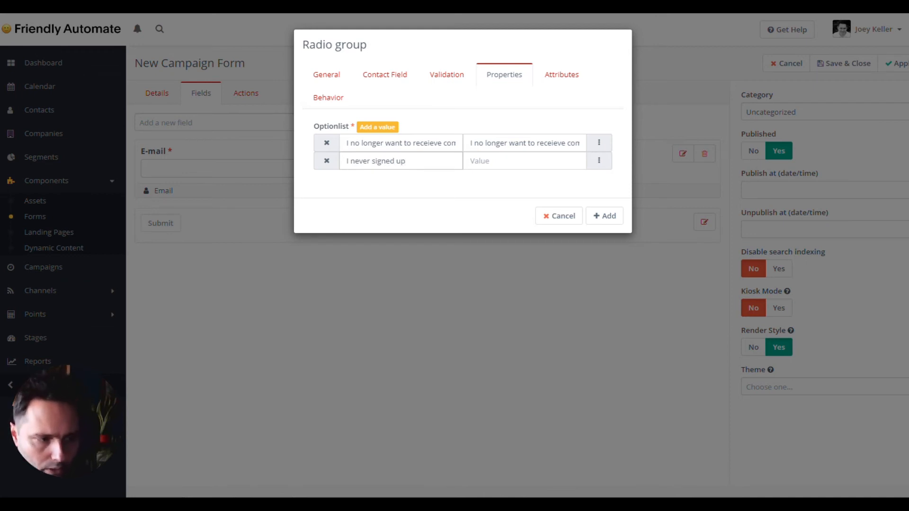
text( for this list)
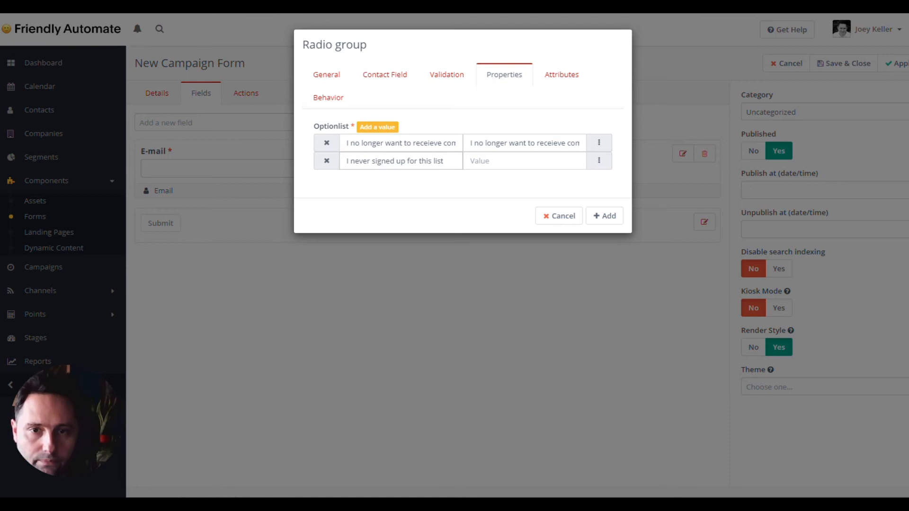
key(ctrl+a)
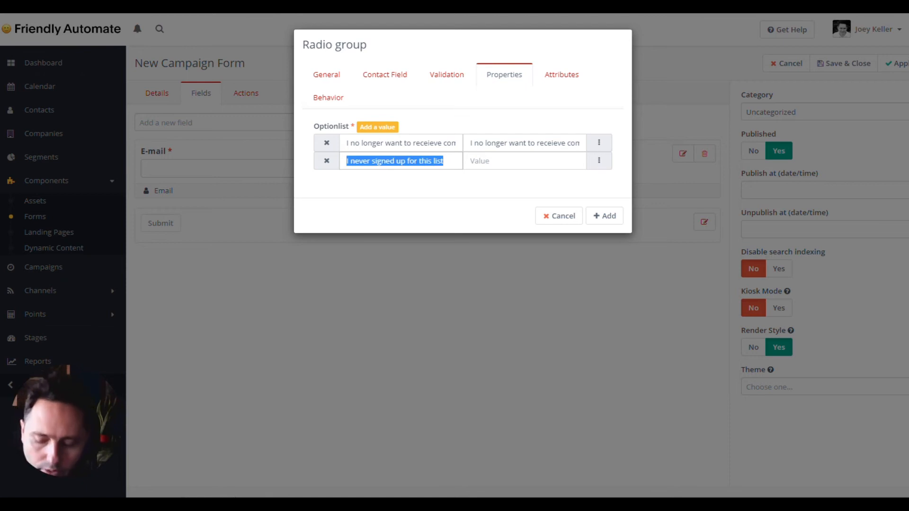
click(525, 160)
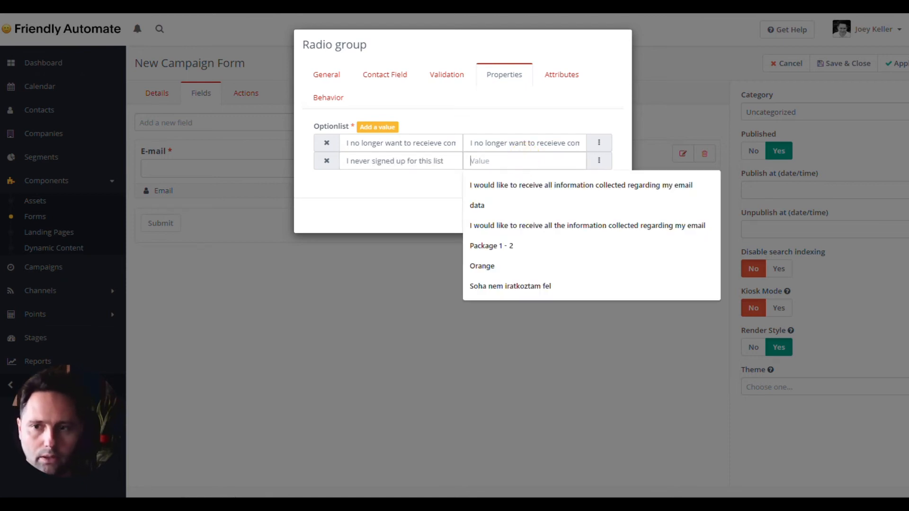
key(ctrl+v)
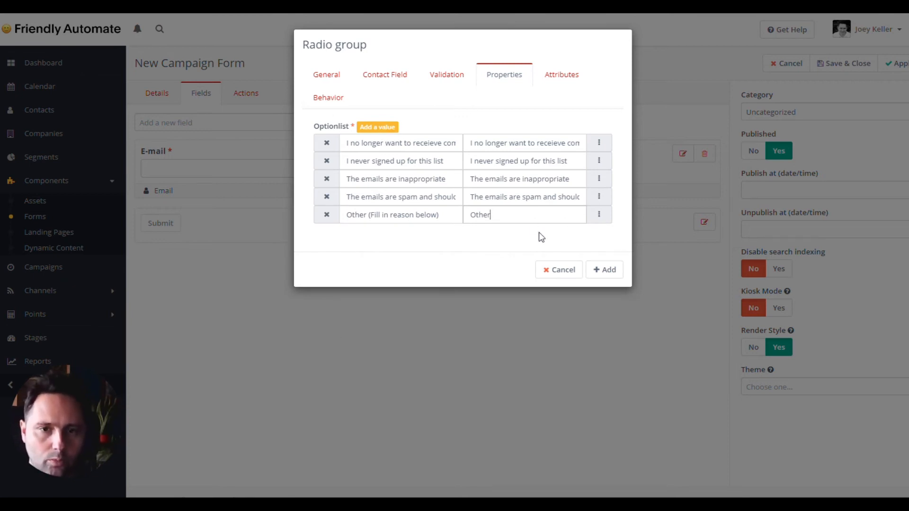
click(617, 279)
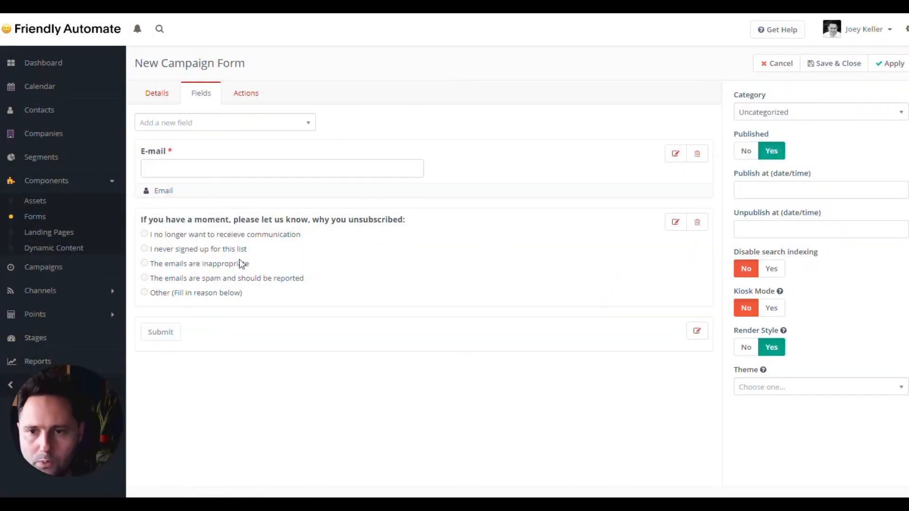
- Add a Textarea field labelled "Other reosons:" to the campaign form
click(168, 123)
text(Tex)
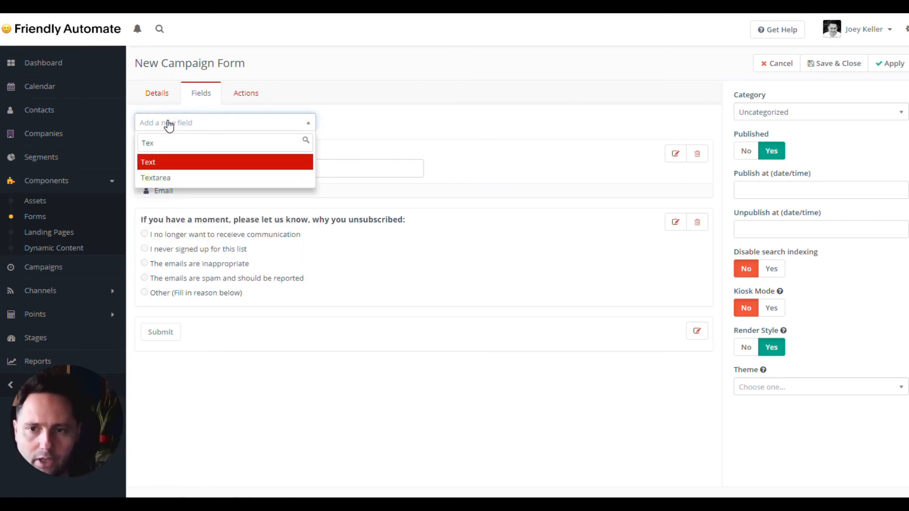
click(189, 177)
click(366, 122)
text(O)
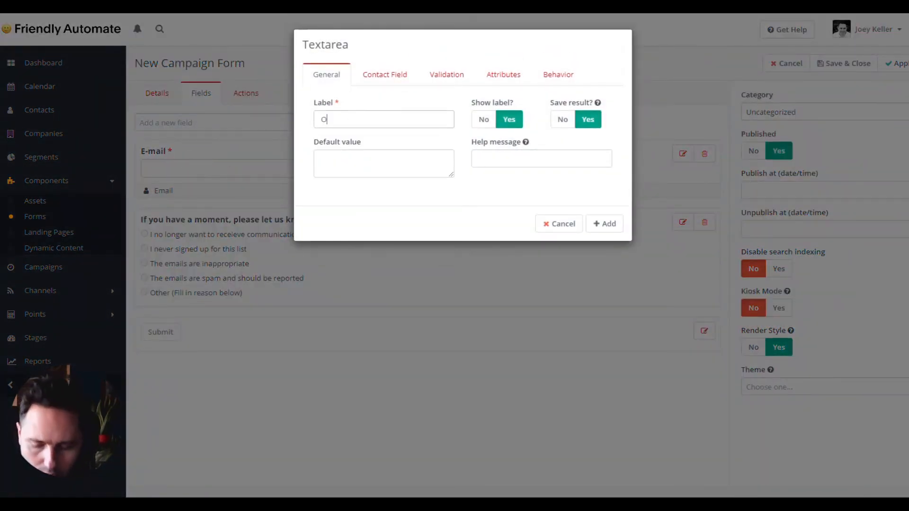
text(ther reso)
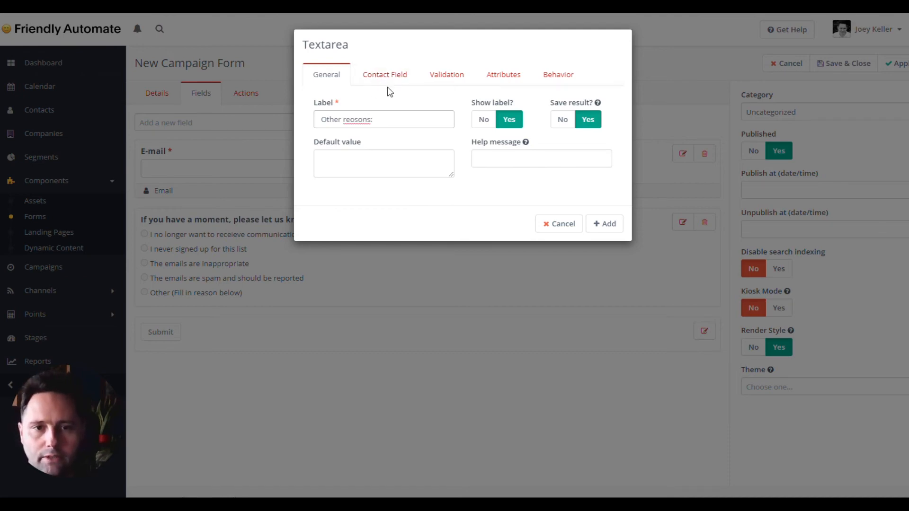
click(604, 224)
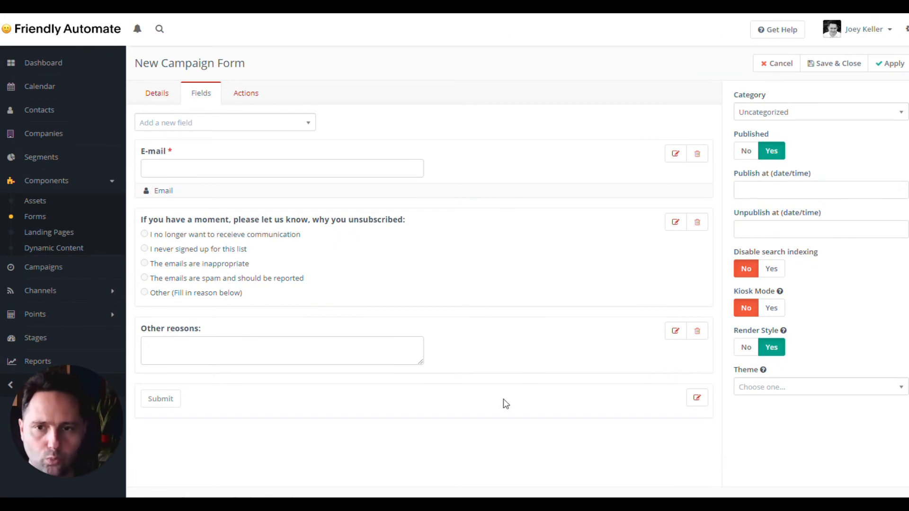
- Start a "Send form results" submit action for the campaign form with the subject "Someone unsubscribed!"
click(245, 98)
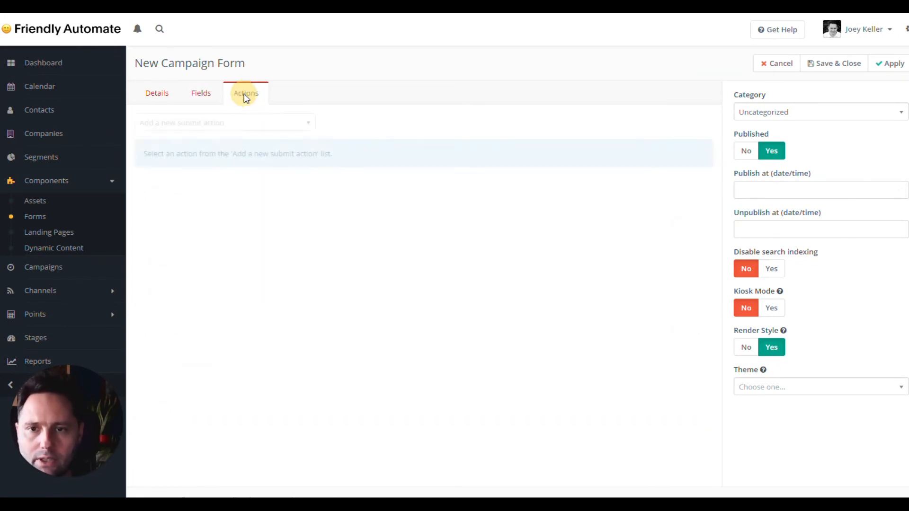
click(203, 124)
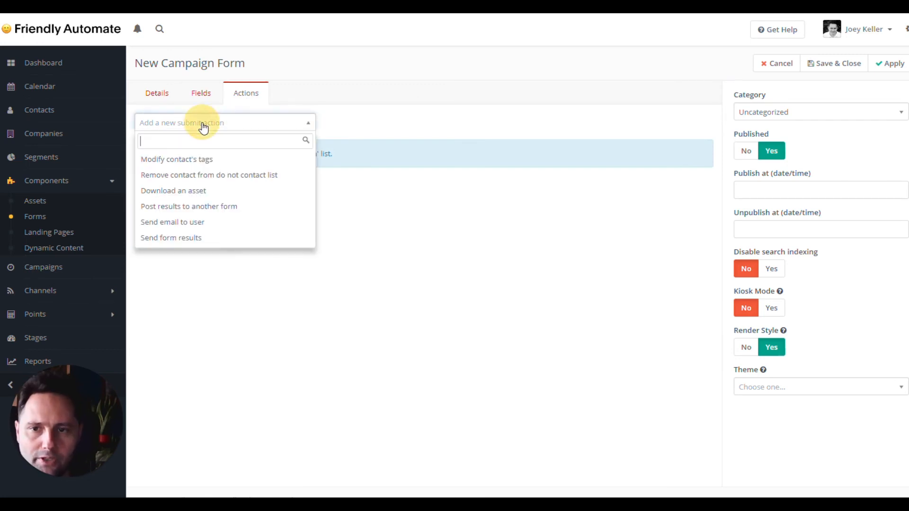
click(230, 237)
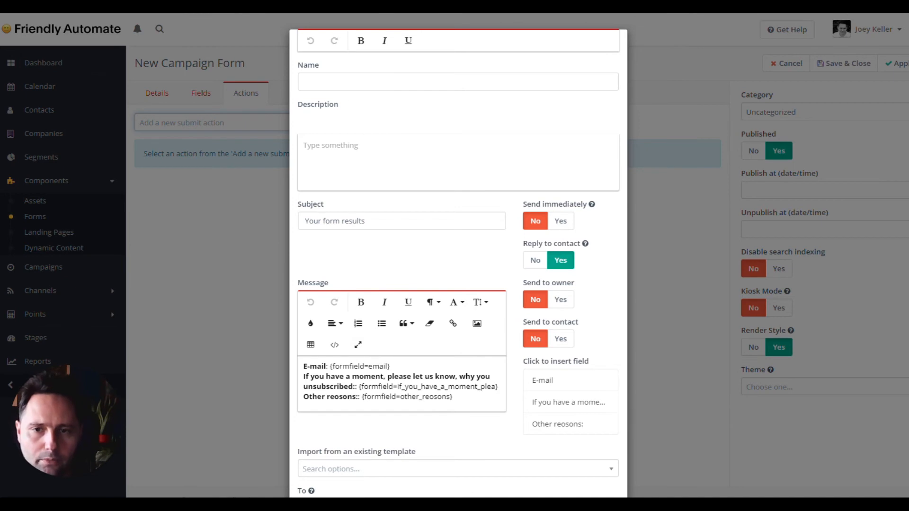
scroll(363, 142, down, 4)
scroll(363, 142, up, 2)
triple_click(372, 163)
text(Someone unsubscribed!)
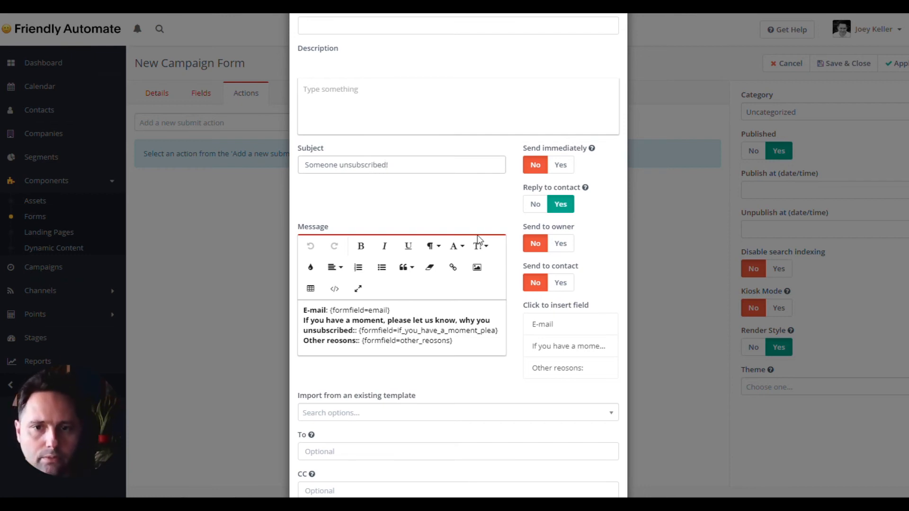
- Fill in the recipient's e-mail address for the form results message
scroll(478, 238, down, 3)
click(373, 337)
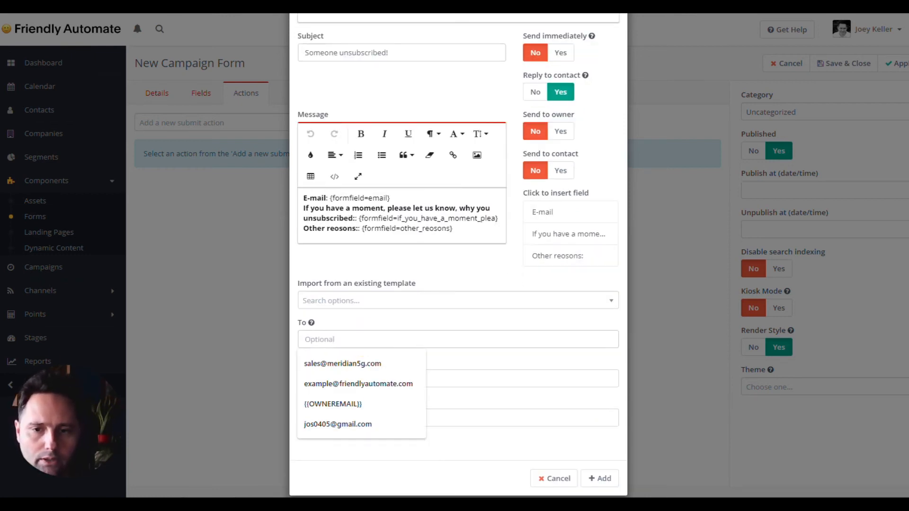
click(365, 423)
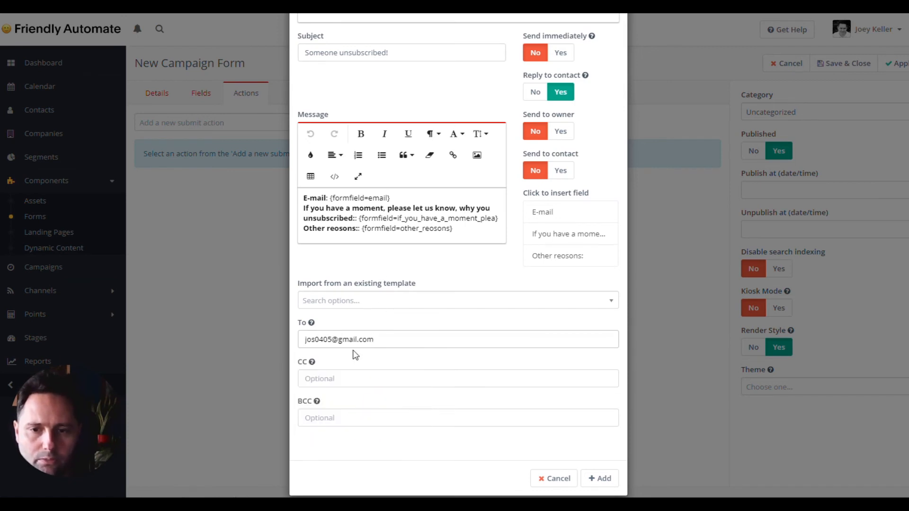
- Set Reply to contact to No and Send immediately to Yes, and add the submit action to the form
scroll(355, 356, up, 4)
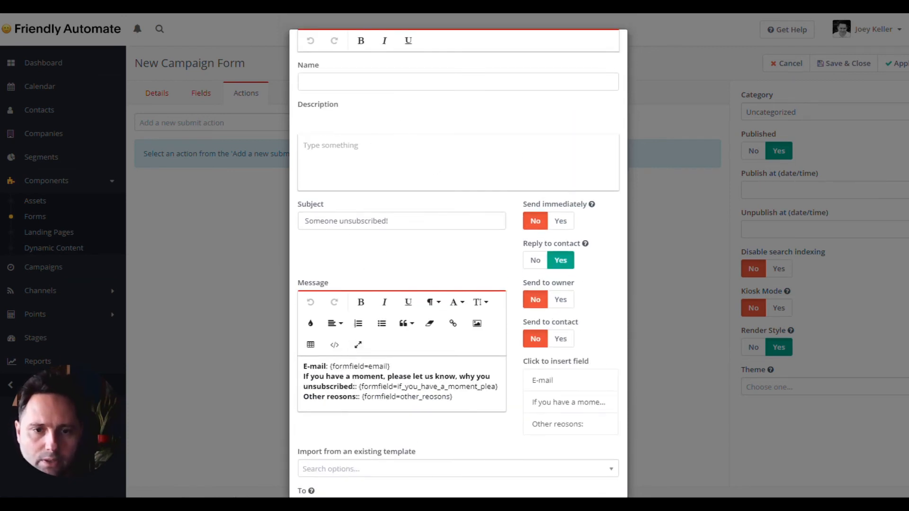
click(533, 260)
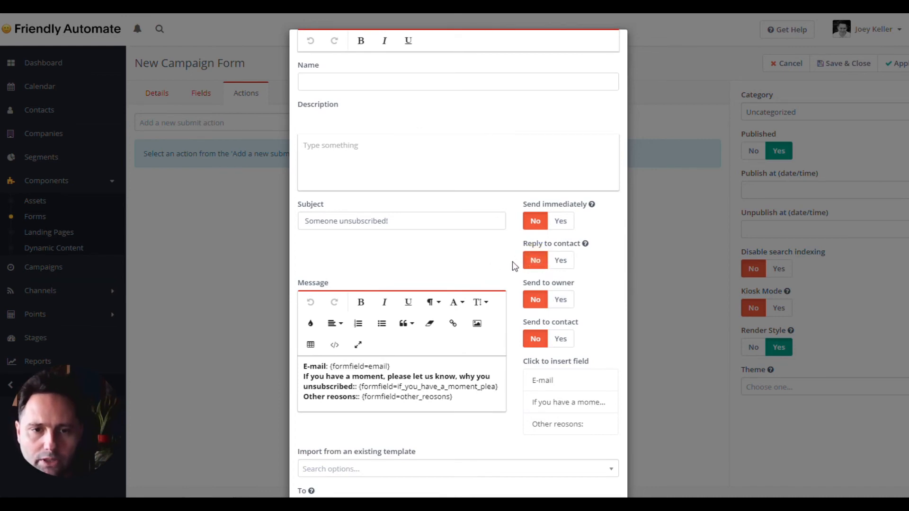
click(561, 222)
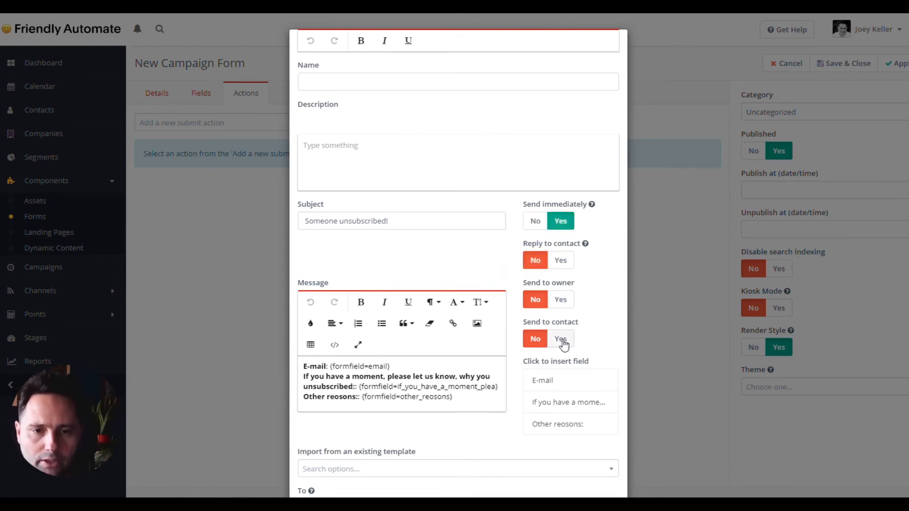
scroll(594, 302, down, 2)
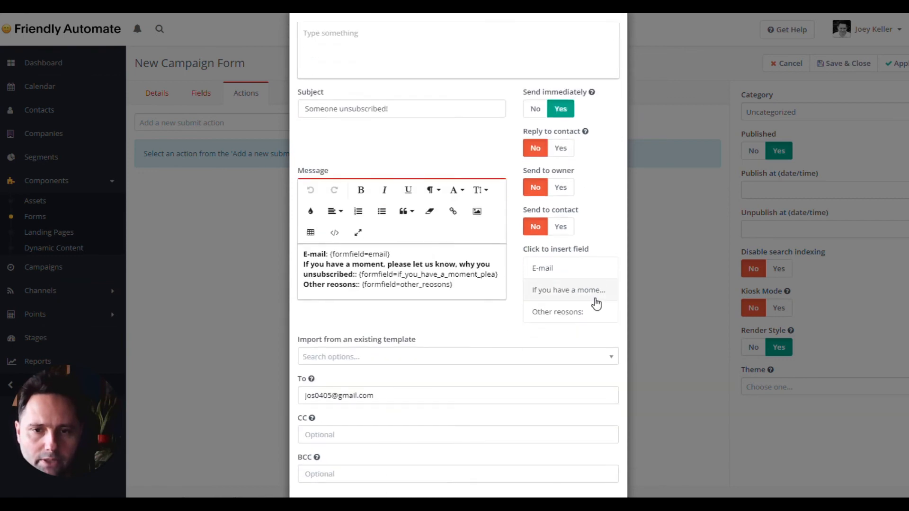
scroll(594, 304, down, 1)
click(605, 479)
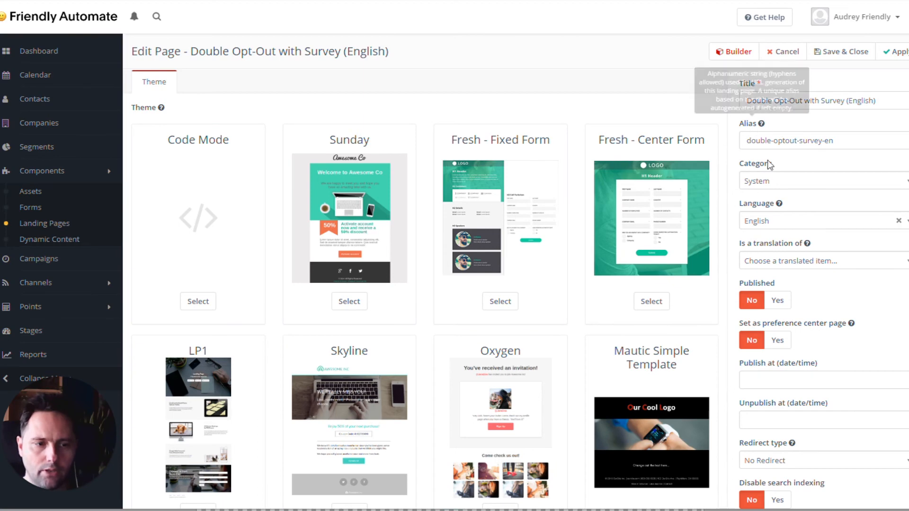
- Check the Double Opt-Out with Survey (English) landing page's text and form token in the builder, save it, and open its public preview
click(731, 53)
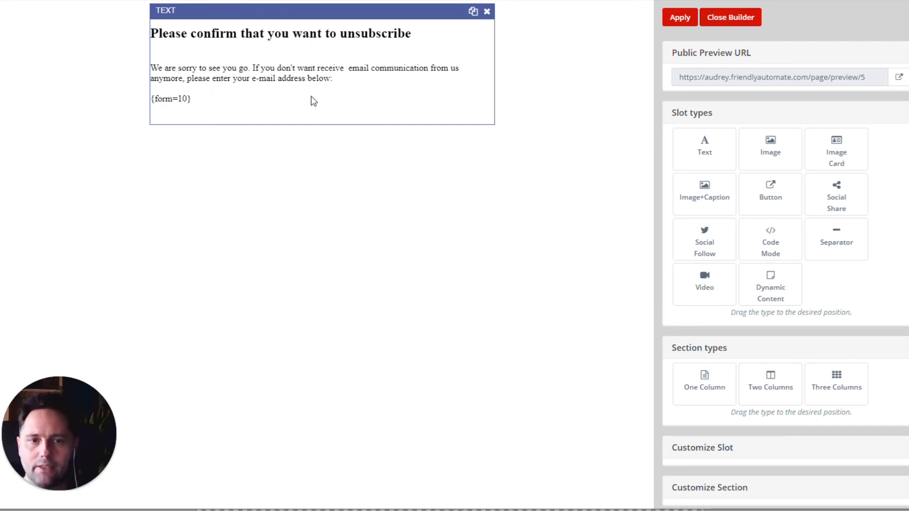
click(713, 18)
click(831, 55)
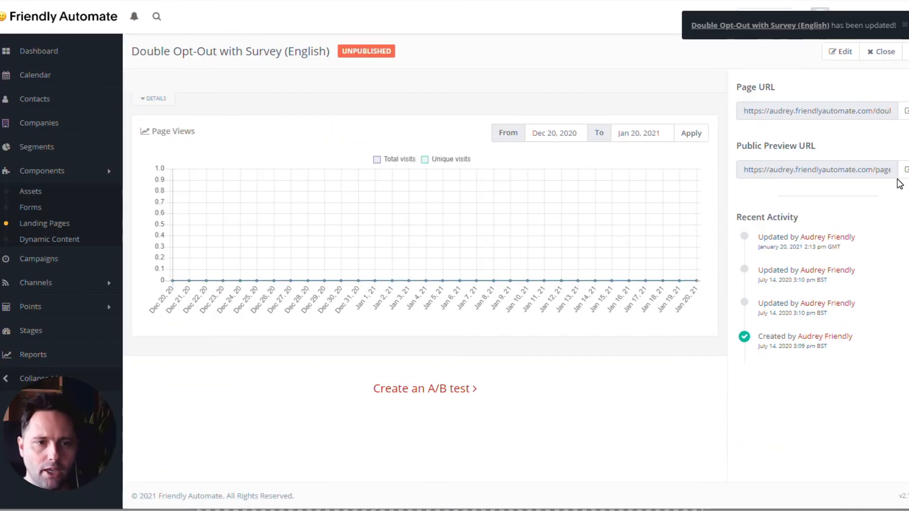
click(904, 170)
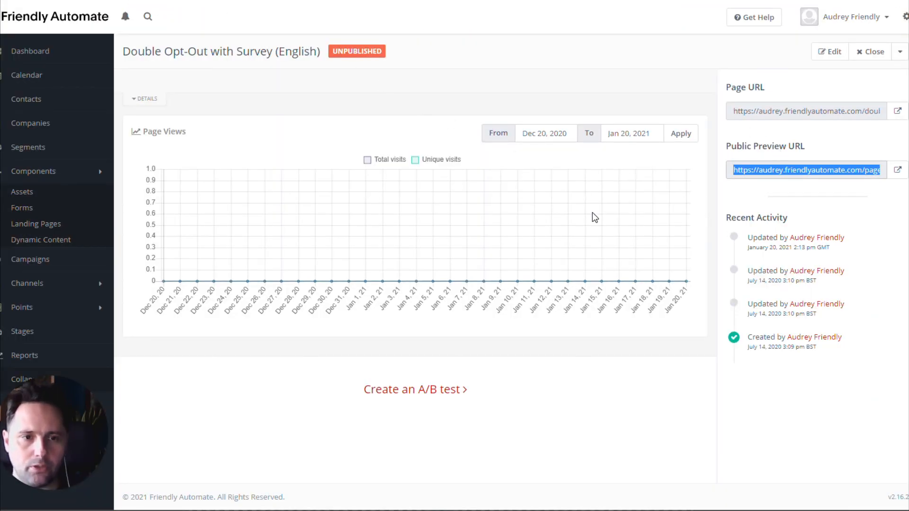
click(779, 171)
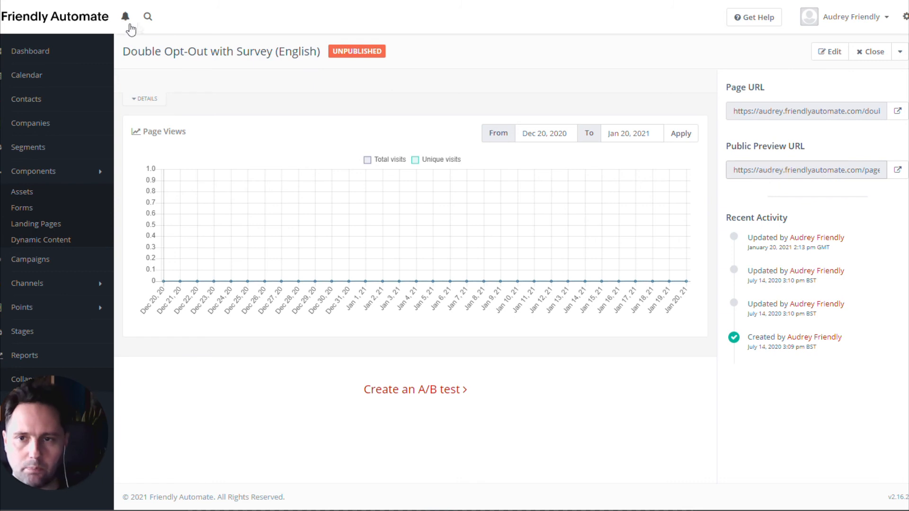
- Look up the landing page IDs, and create a new segment email
click(25, 232)
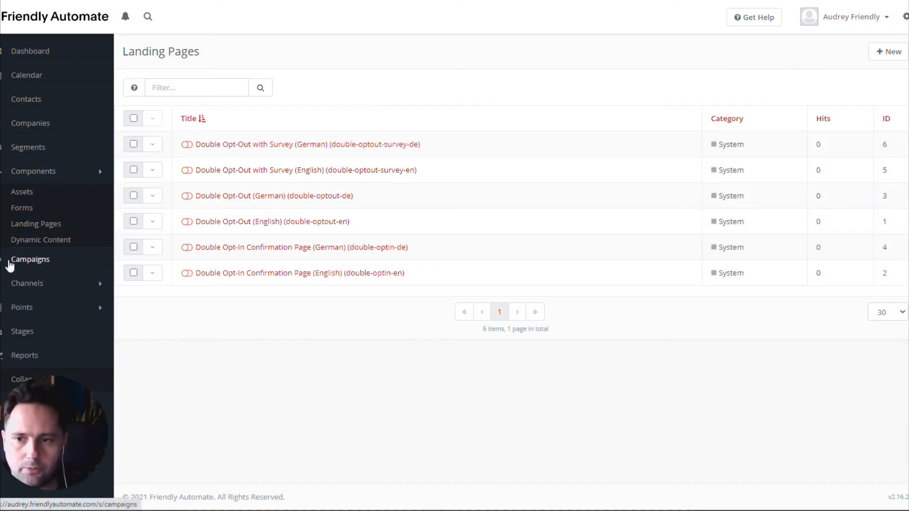
click(26, 282)
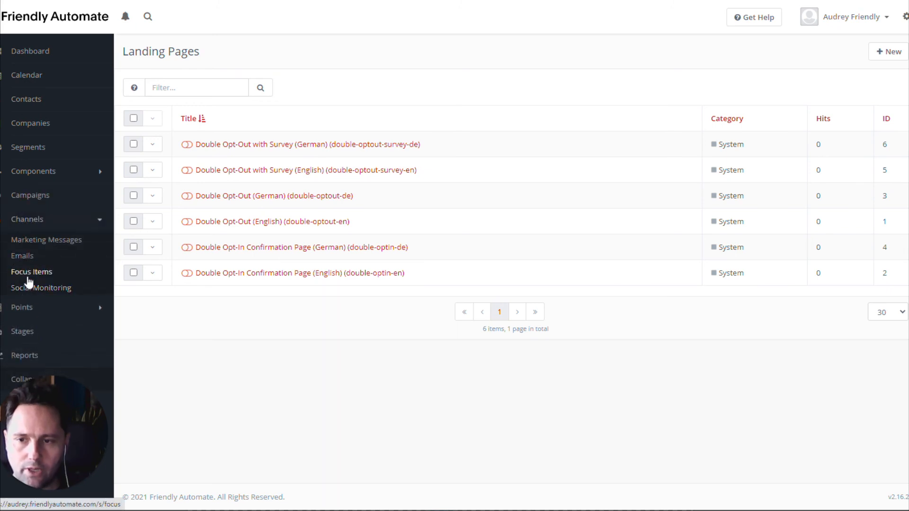
click(22, 255)
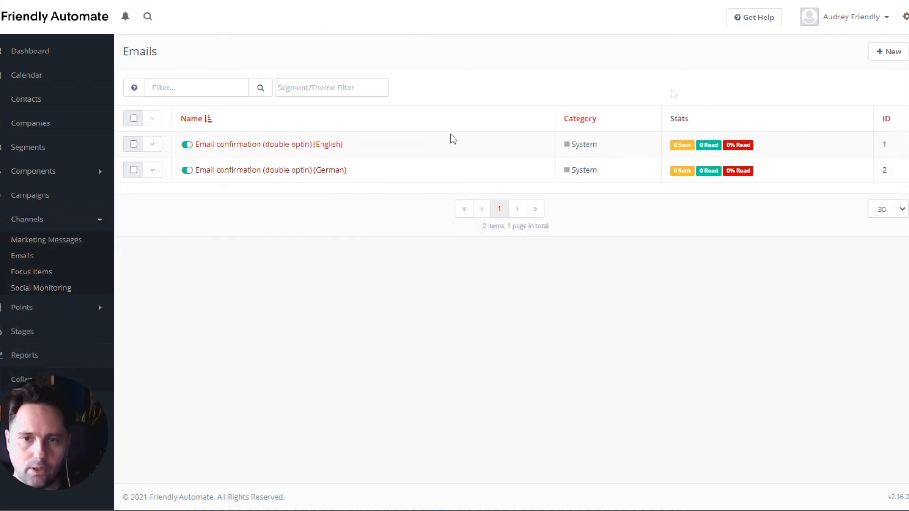
click(887, 51)
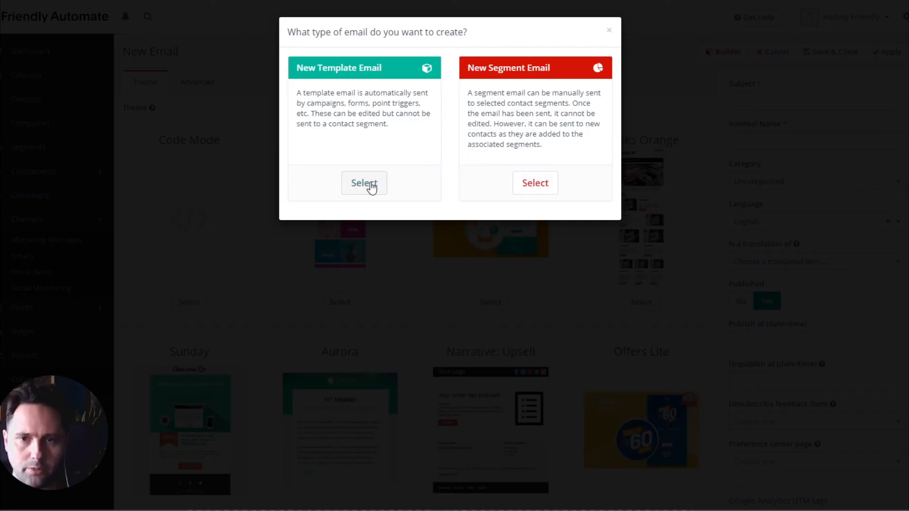
click(535, 184)
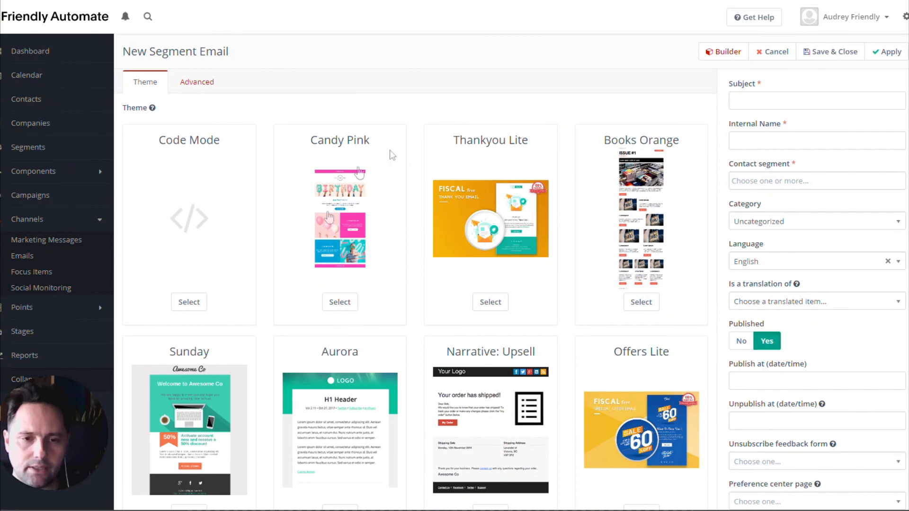
scroll(527, 267, down, 3)
scroll(525, 264, up, 3)
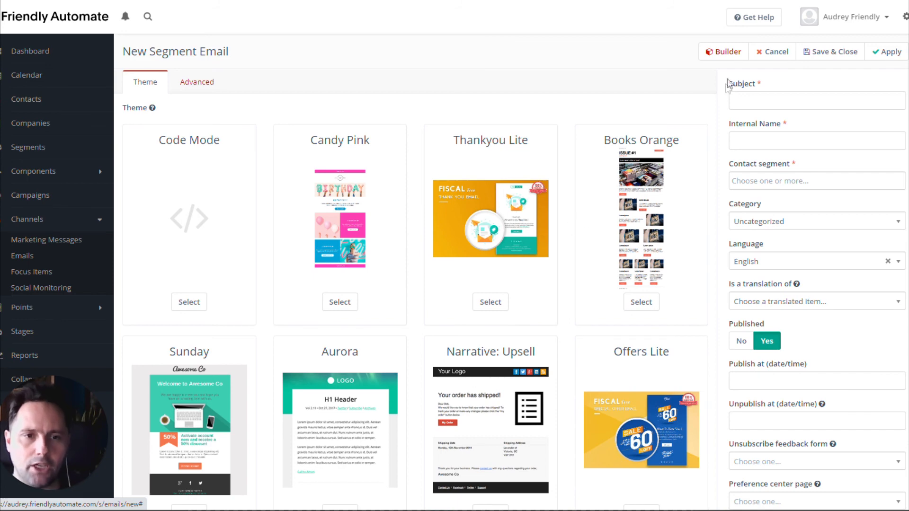
- Replace the {unsubscribe_text} token in the email's text slot with {pagelink=17}
click(724, 54)
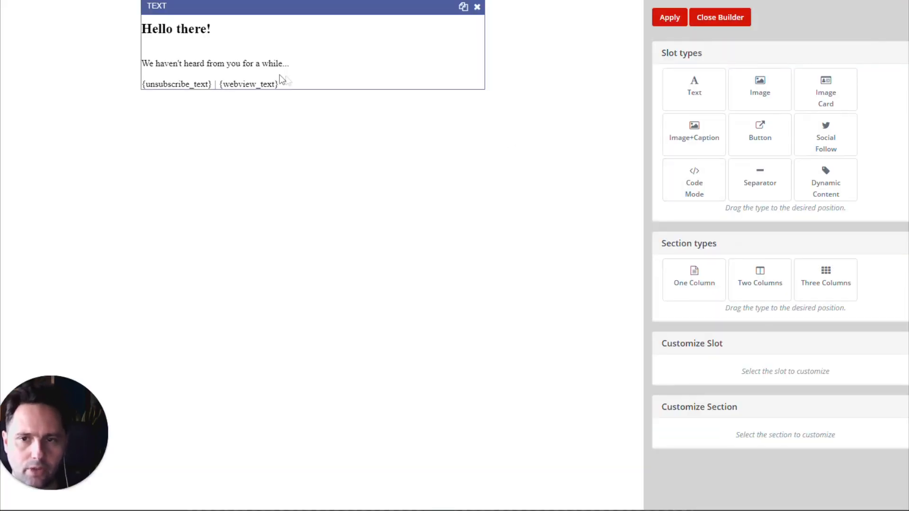
click(183, 85)
scroll(732, 326, down, 3)
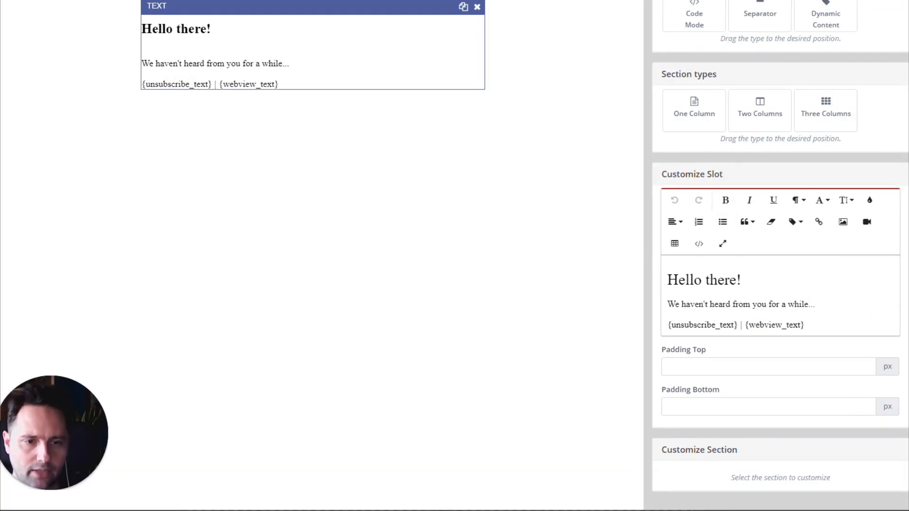
drag(735, 325, 671, 325)
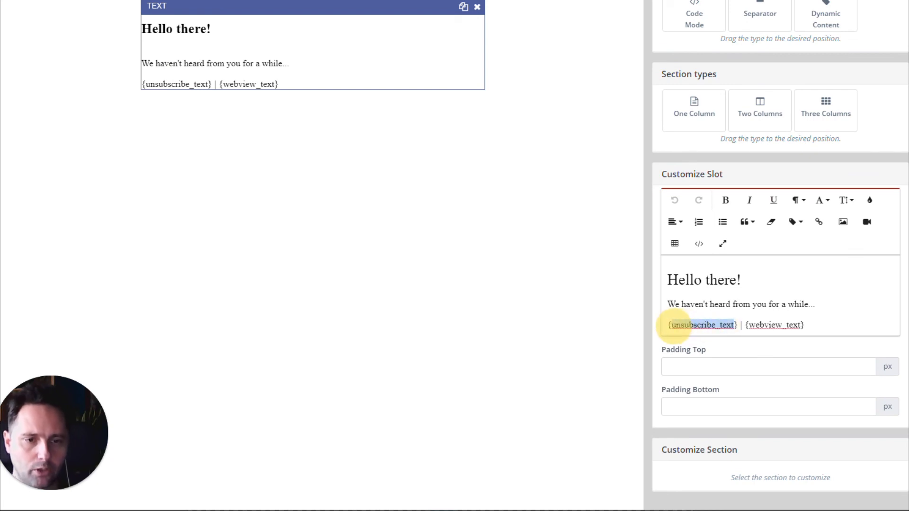
text({pagelink=17})
key(Delete)
key(Home)
key(Delete)
key(End)
key(ctrl+Left)
key(ctrl+Left)
key(ctrl+Left)
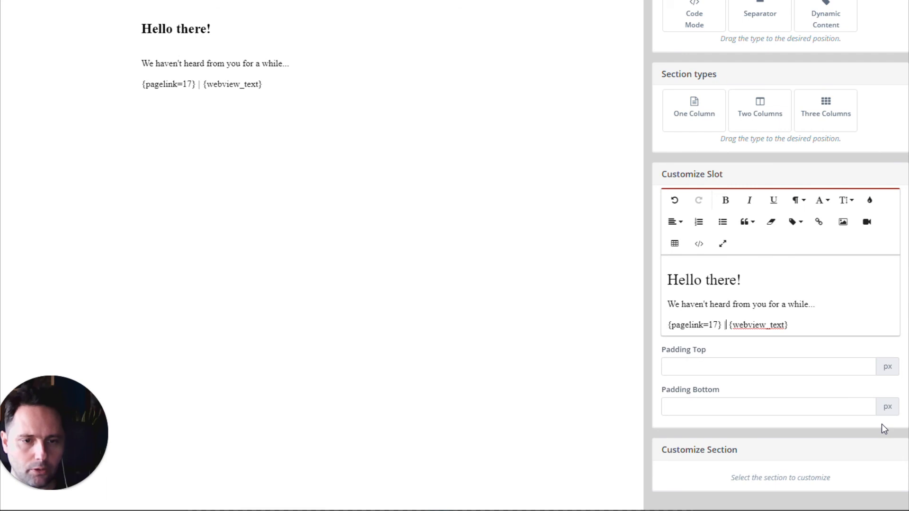
- Change the page link token to {pagelink=5}, apply the email content and close the builder
key(Left)
key(BackSpace)
key(BackSpace)
text(5)
scroll(881, 424, up, 4)
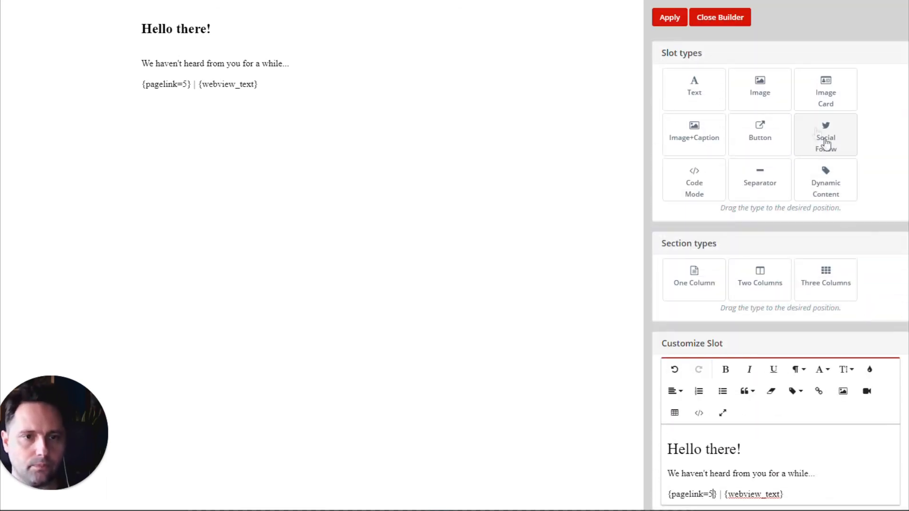
click(669, 17)
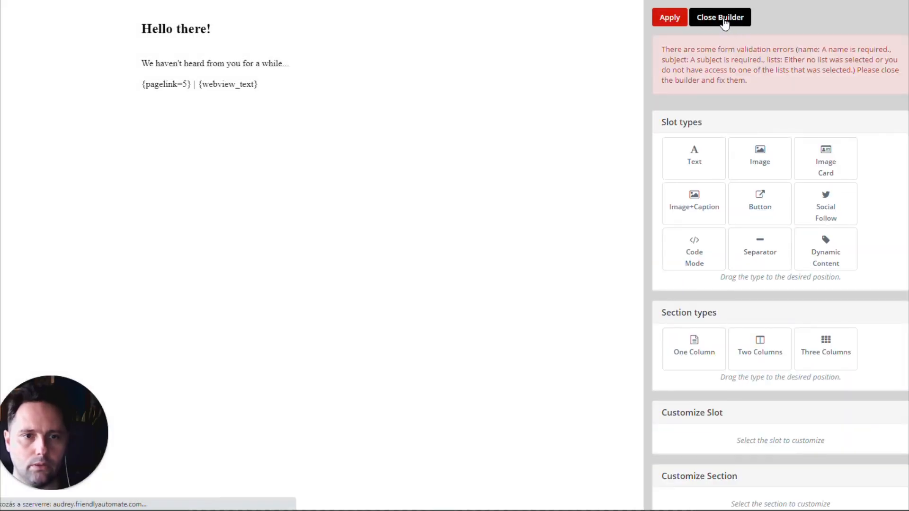
click(724, 19)
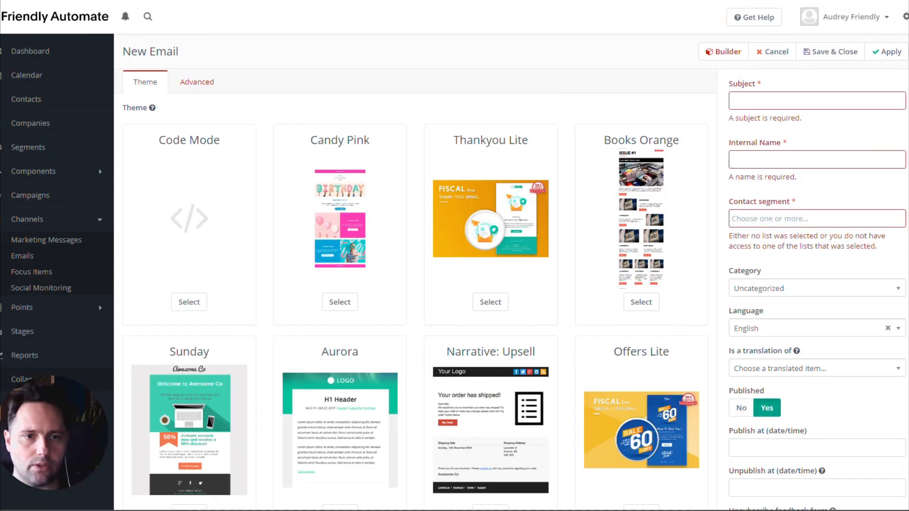
- Set the email's subject and internal name to "test", assign the contact segment "Test segment", and save and close it
click(748, 101)
text(test)
key(Tab)
text(test)
key(Tab)
click(787, 237)
click(829, 52)
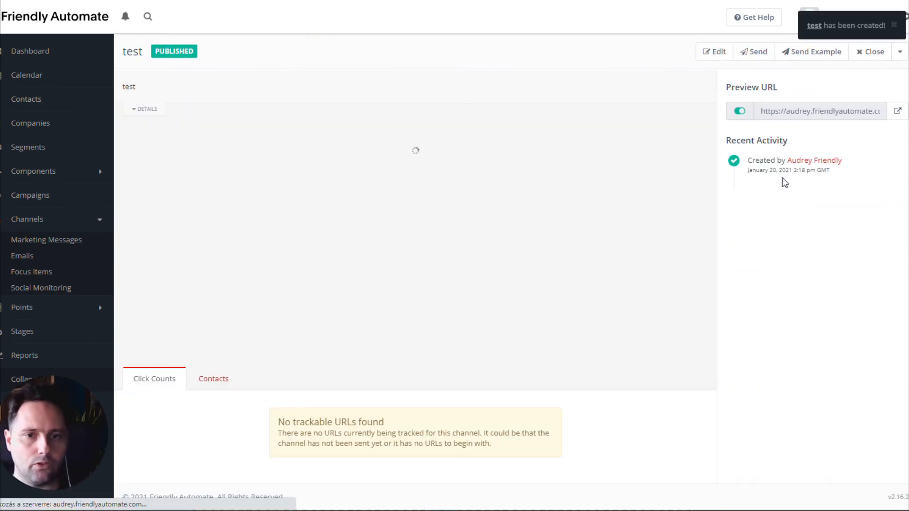
- Reopen the test email in the builder to check its page link token, and close the builder
click(714, 53)
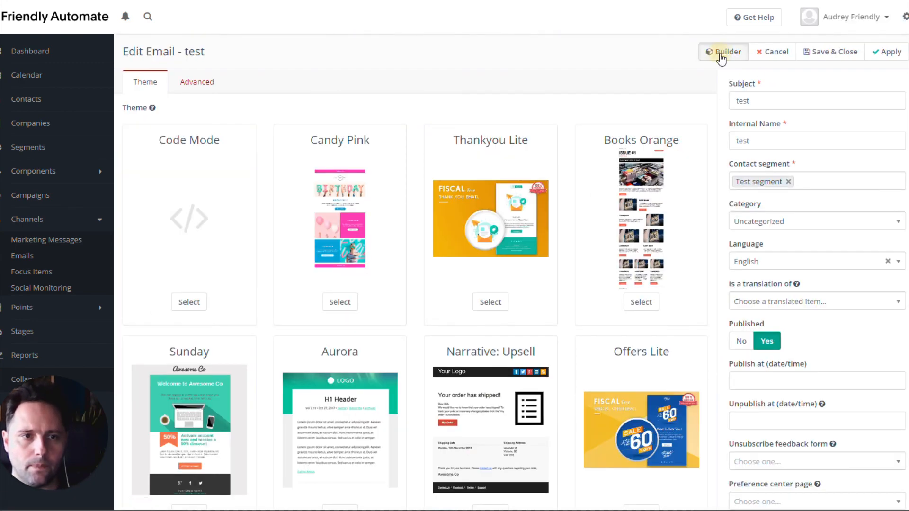
click(721, 59)
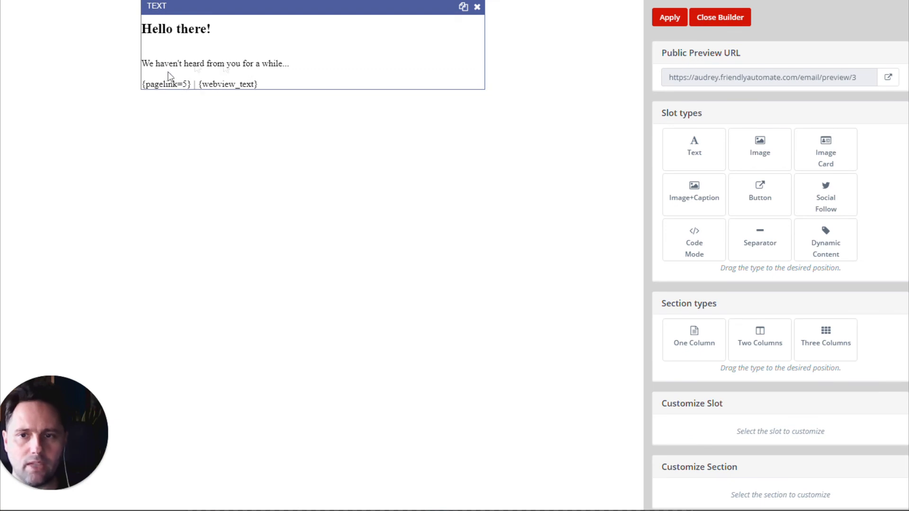
click(707, 18)
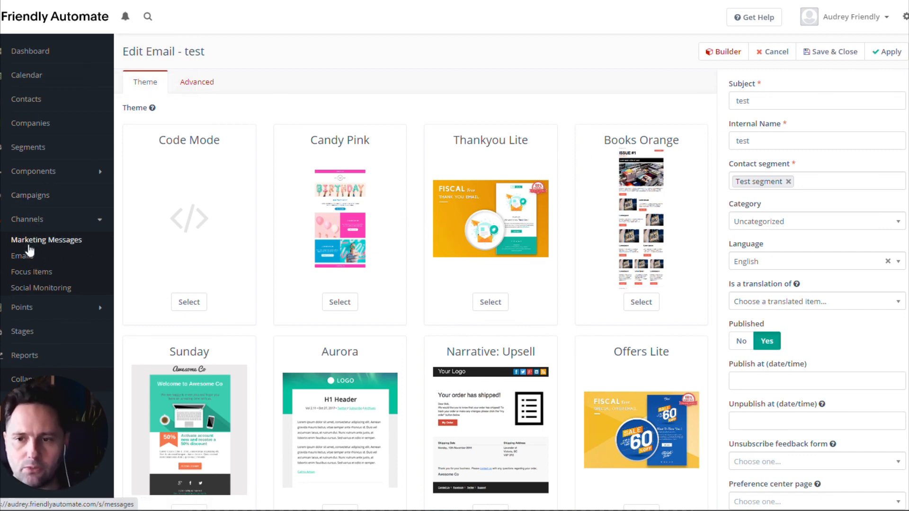
- Create a new campaign named "Double Opt-Out w q"
click(32, 199)
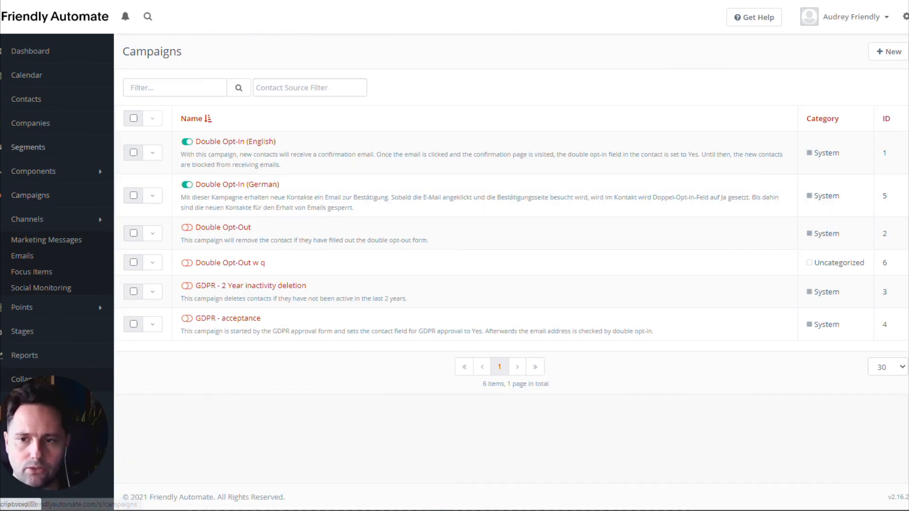
click(21, 256)
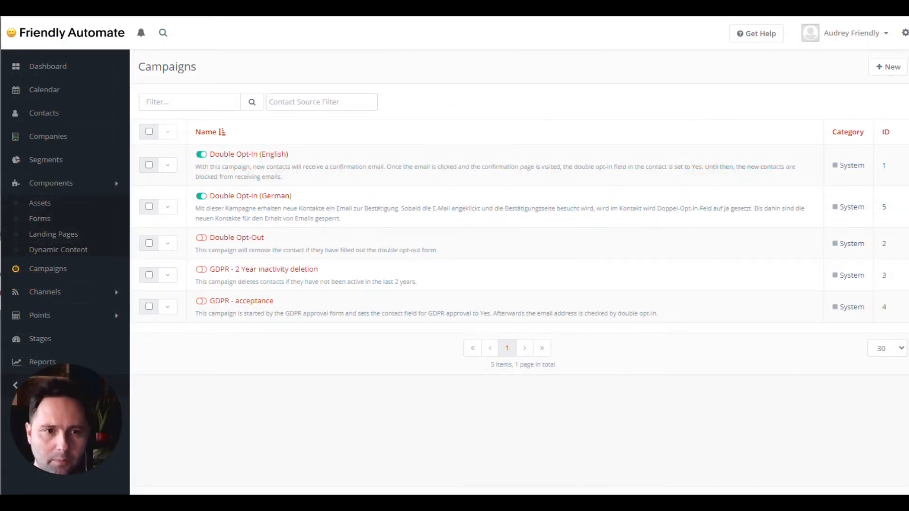
click(887, 66)
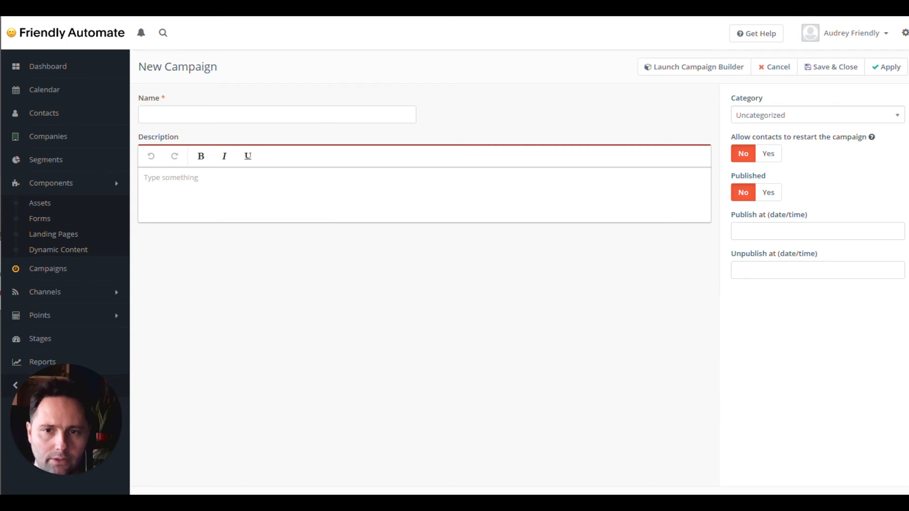
click(321, 115)
text(Dou)
key(Down)
key(Down)
key(Down)
key(Down)
key(Return)
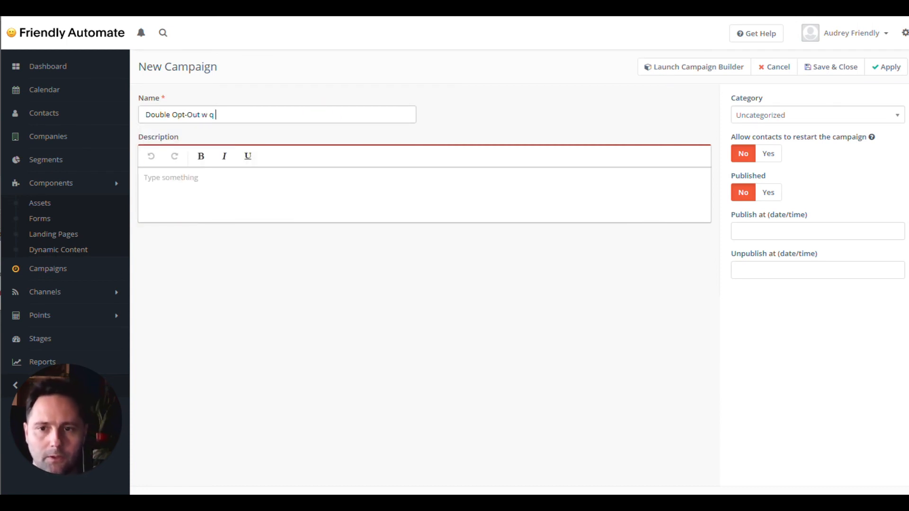
- Launch the campaign builder and add the campaign form "Double Opt-Out With Feedback Form (English)" as the contact source
click(677, 72)
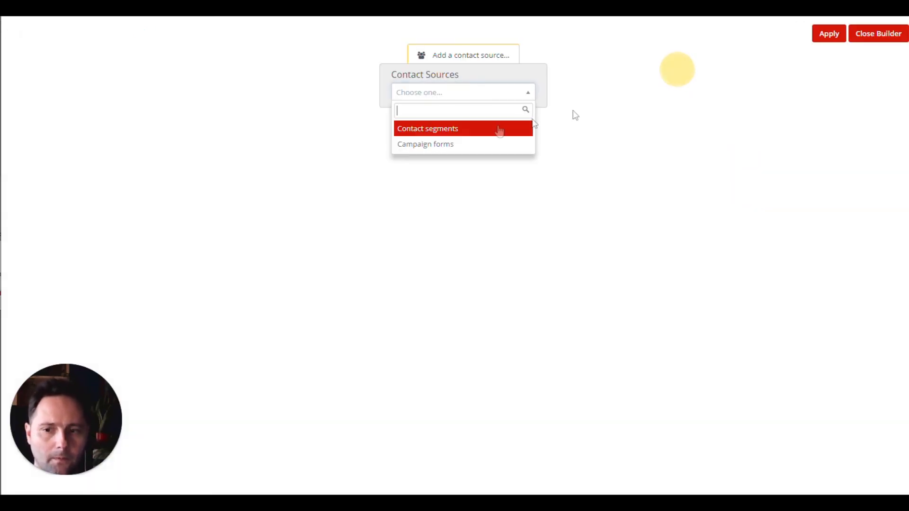
click(461, 144)
click(423, 102)
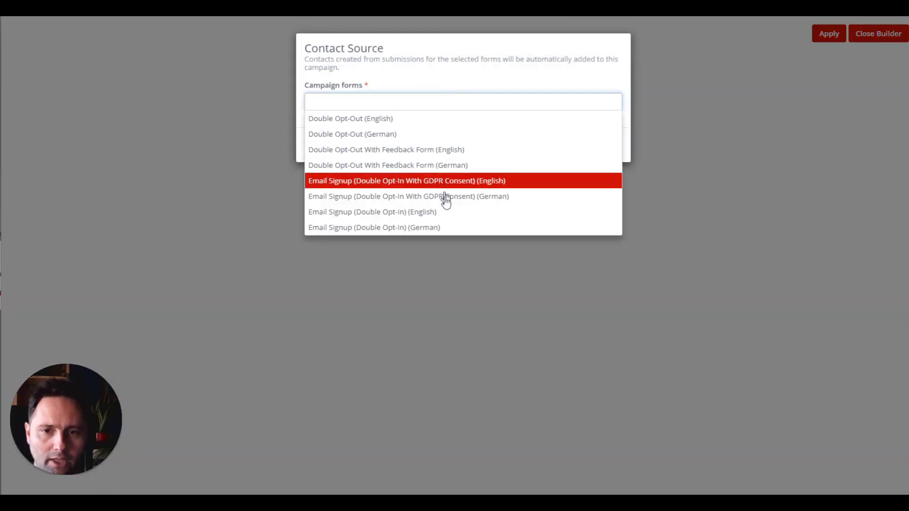
click(461, 154)
click(598, 145)
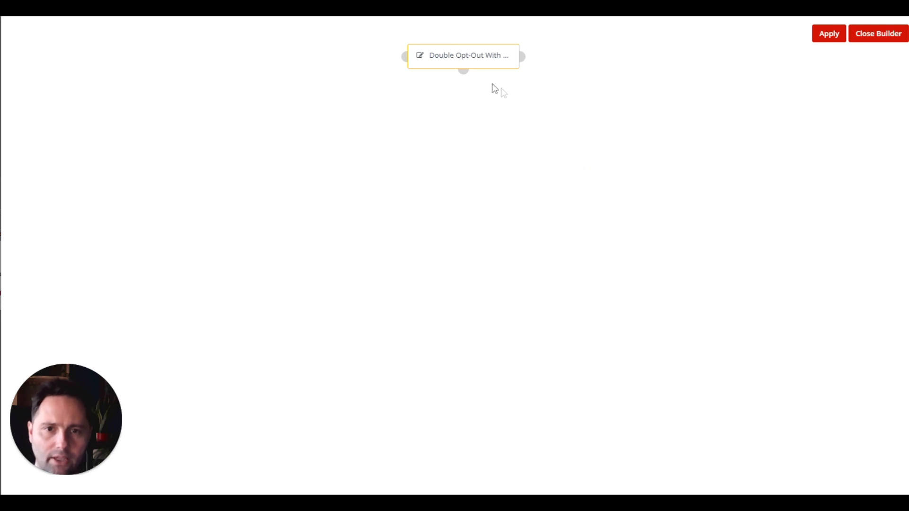
- Attach an Add Do Not Contact action to the form source for the Email channel, with the reason "opted out in email"
click(463, 71)
click(462, 206)
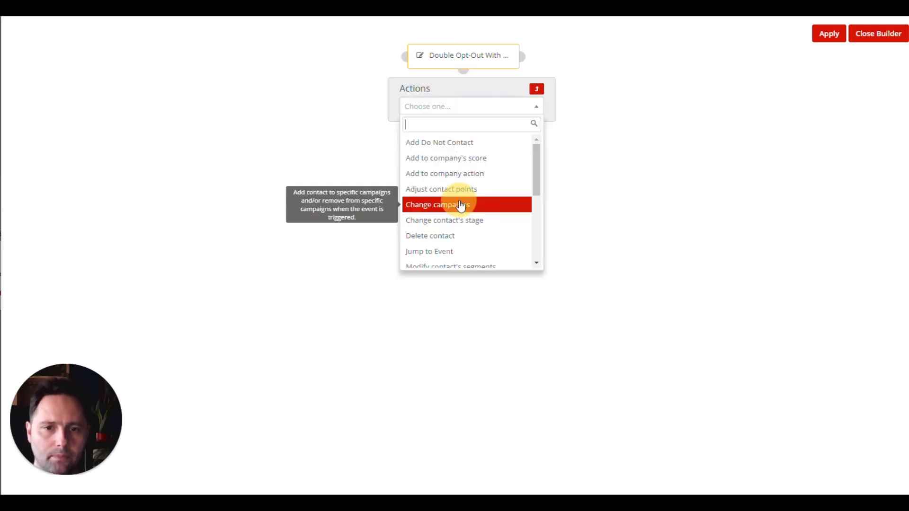
text(do)
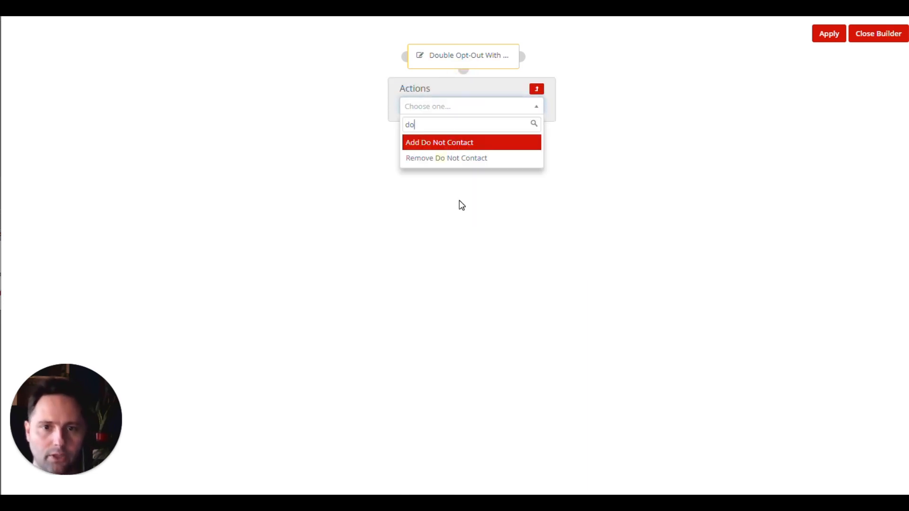
click(447, 143)
click(376, 180)
click(365, 201)
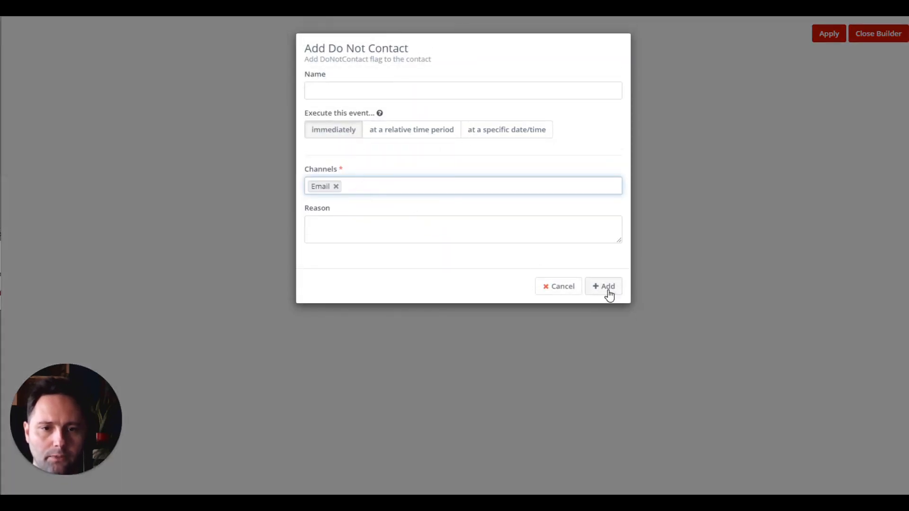
click(365, 229)
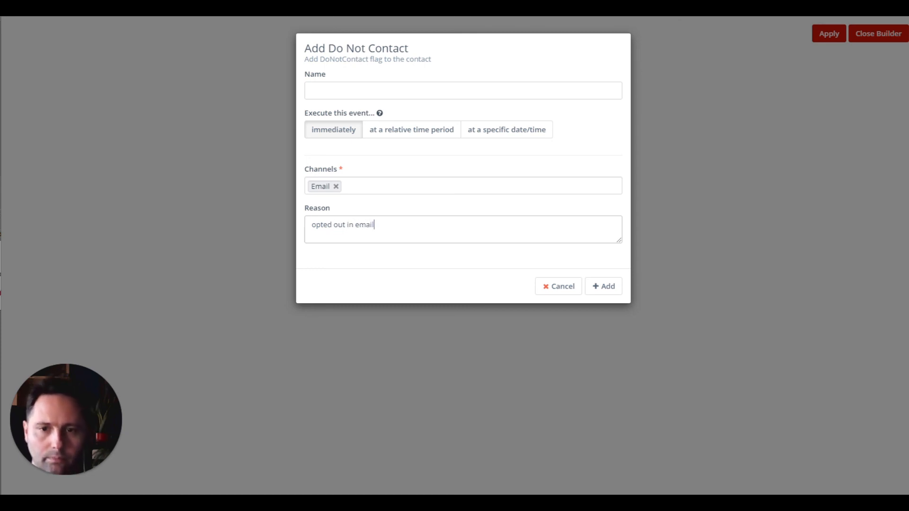
click(601, 286)
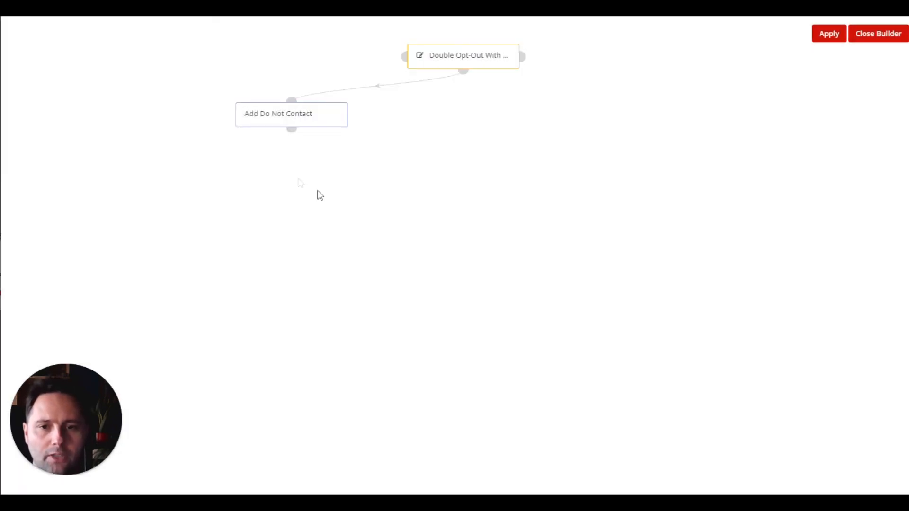
- Move the Add Do Not Contact action beneath the form source and apply the campaign workflow
drag(282, 115, 431, 132)
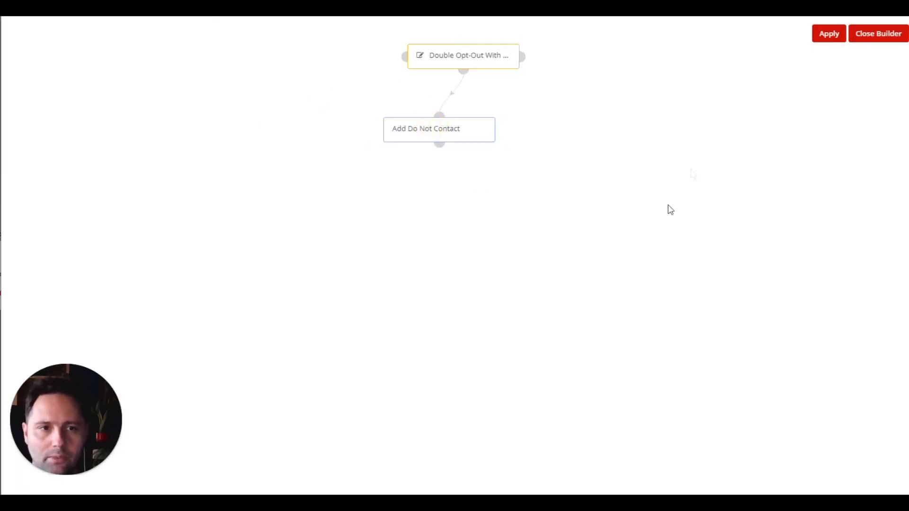
click(822, 34)
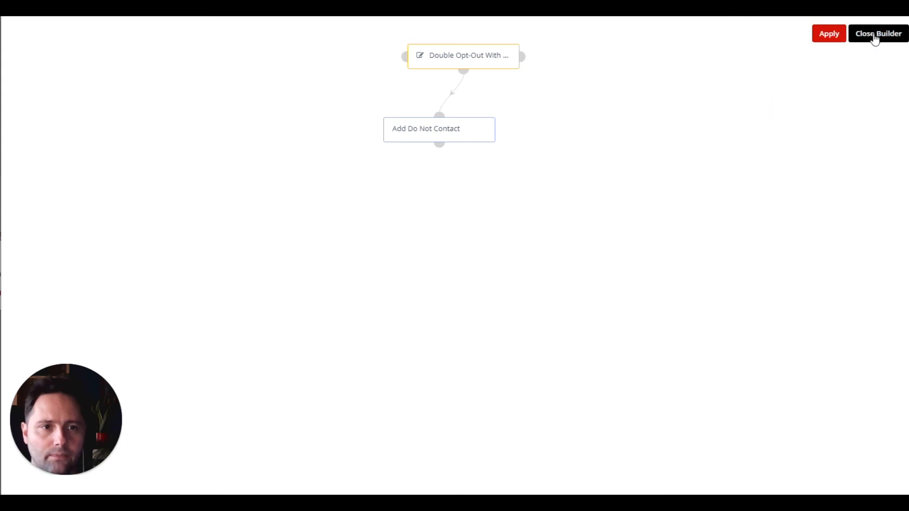